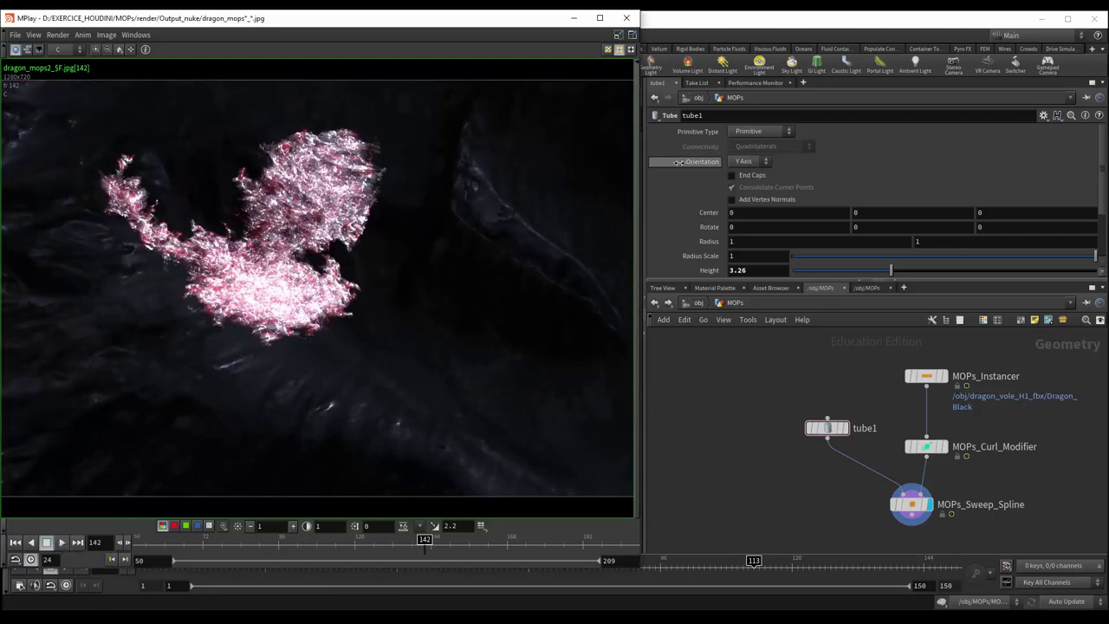
pyautogui.click(574, 18)
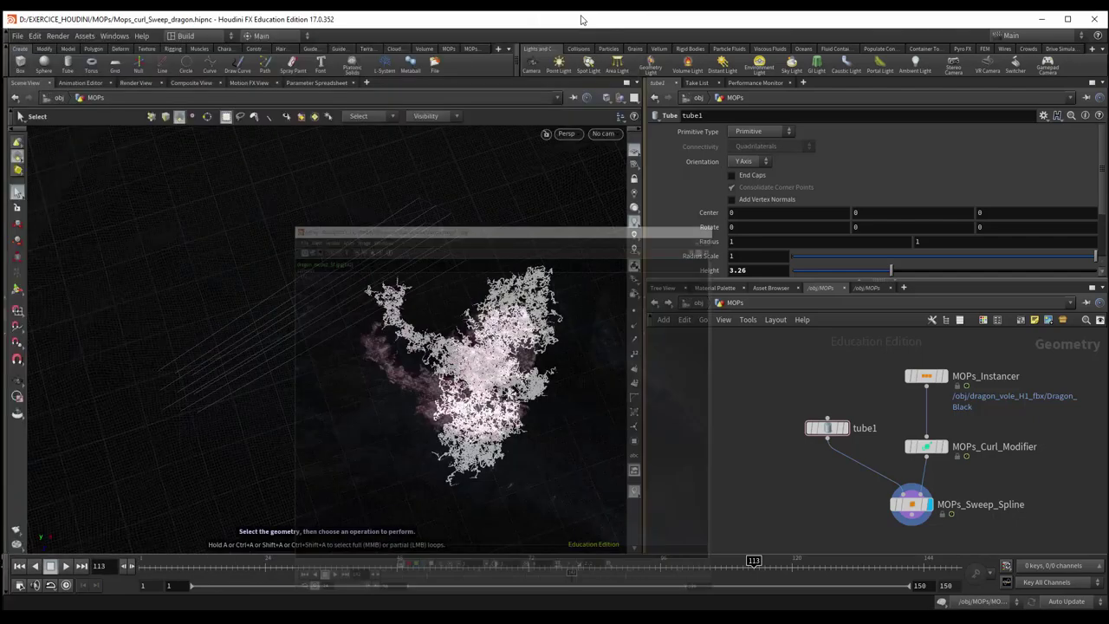
pyautogui.moveTo(584, 243); pyautogui.dragTo(503, 260)
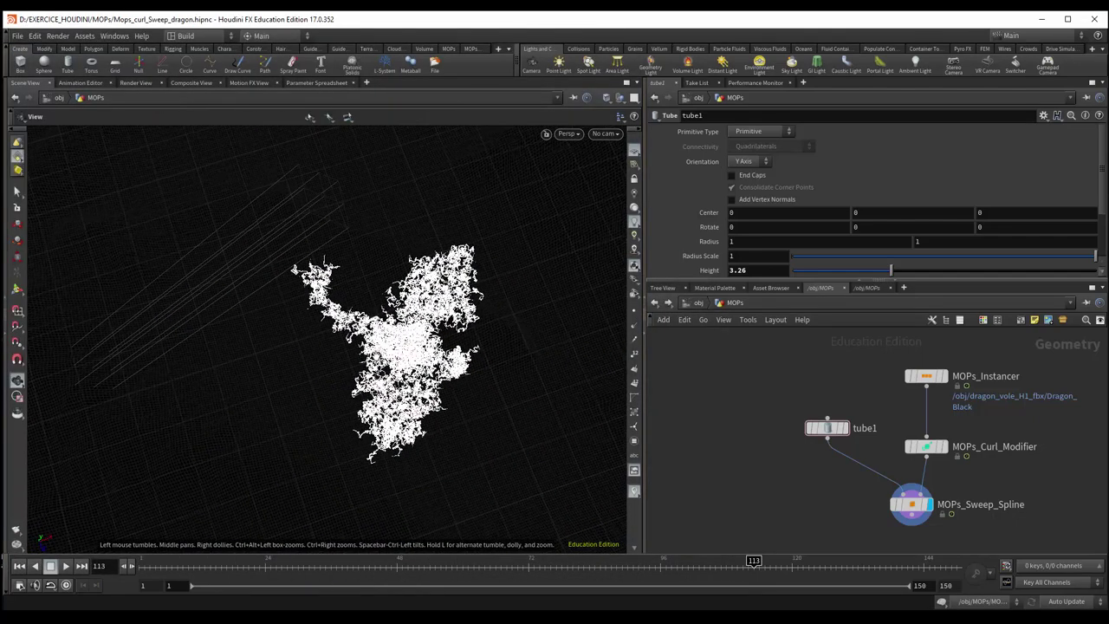
pyautogui.moveTo(362, 339); pyautogui.dragTo(368, 340)
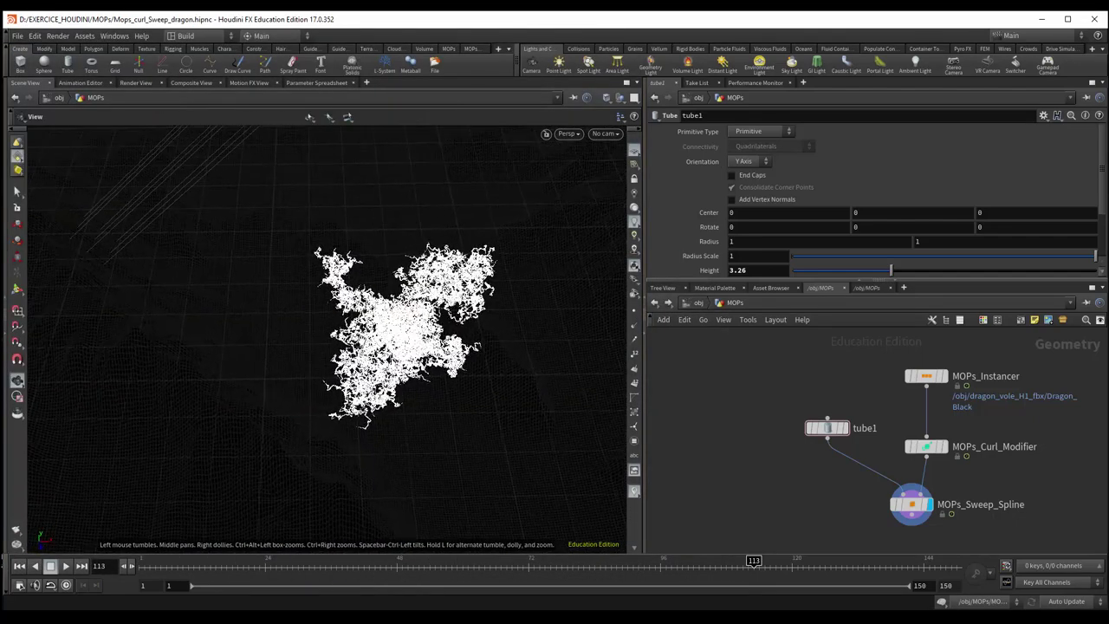
pyautogui.moveTo(398, 385)
pyautogui.mouseDown()
pyautogui.moveTo(421, 389)
pyautogui.moveTo(407, 390)
pyautogui.moveTo(399, 373)
pyautogui.mouseUp()
pyautogui.moveTo(404, 375); pyautogui.dragTo(454, 374, button='right')
pyautogui.press('s')
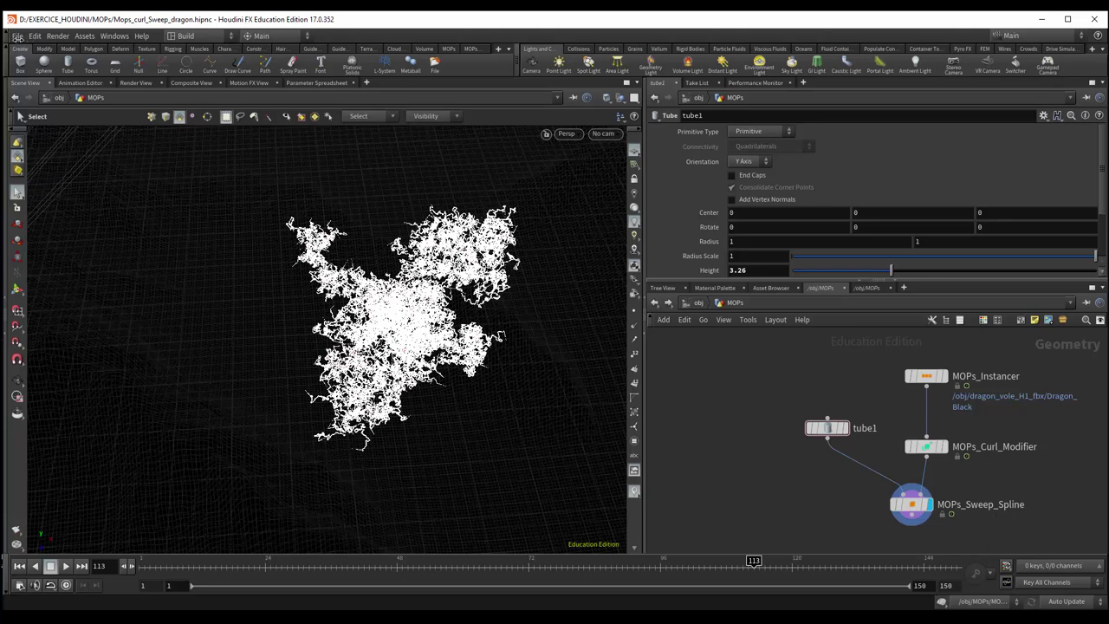
# Step: Start a new empty scene, discarding the unsaved dragon file
pyautogui.click(16, 38)
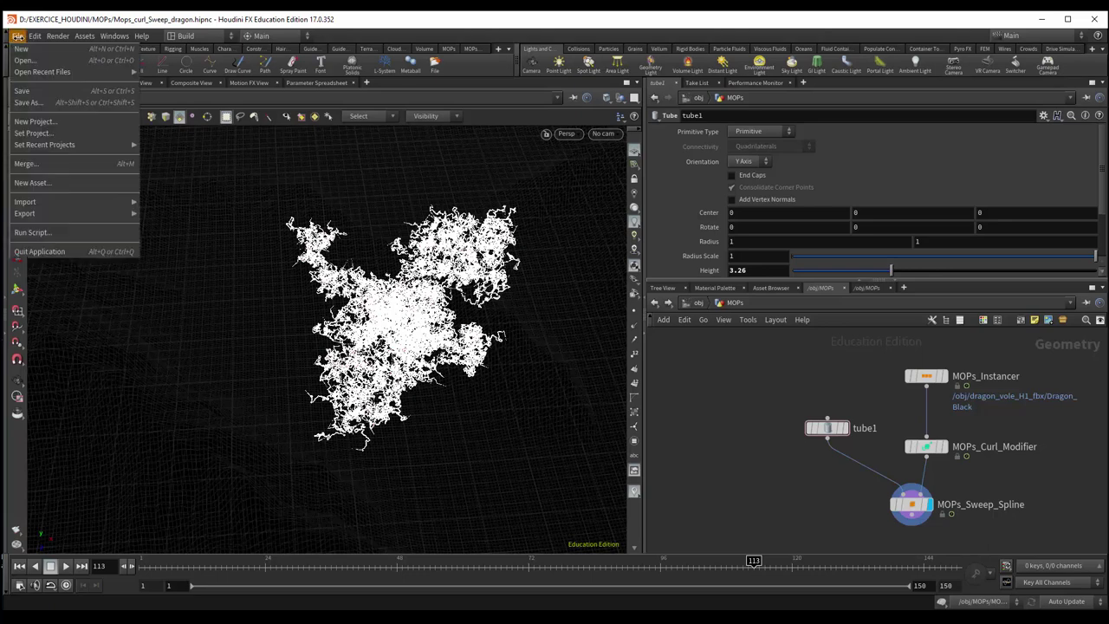
pyautogui.click(32, 66)
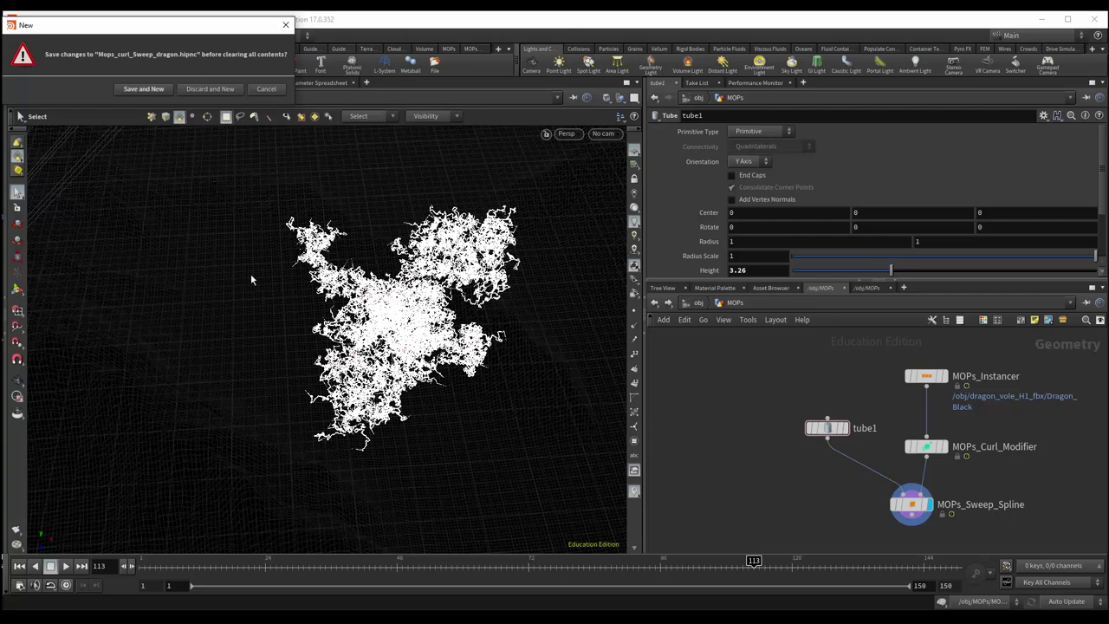
pyautogui.click(208, 89)
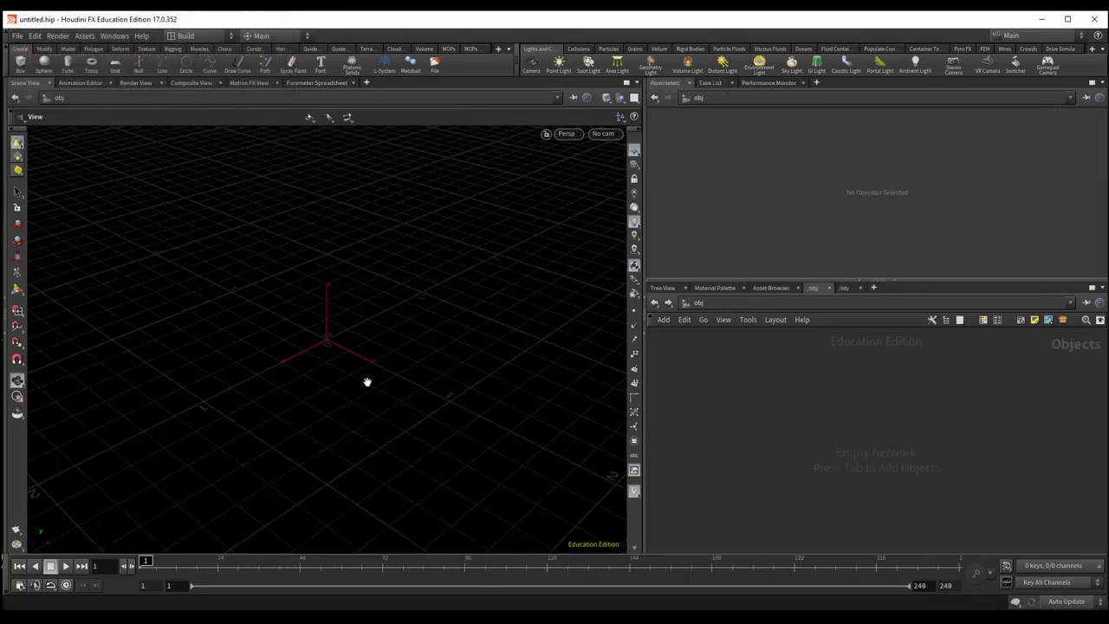
pyautogui.moveTo(352, 392)
pyautogui.mouseDown()
pyautogui.moveTo(448, 402)
pyautogui.moveTo(319, 299)
pyautogui.mouseUp()
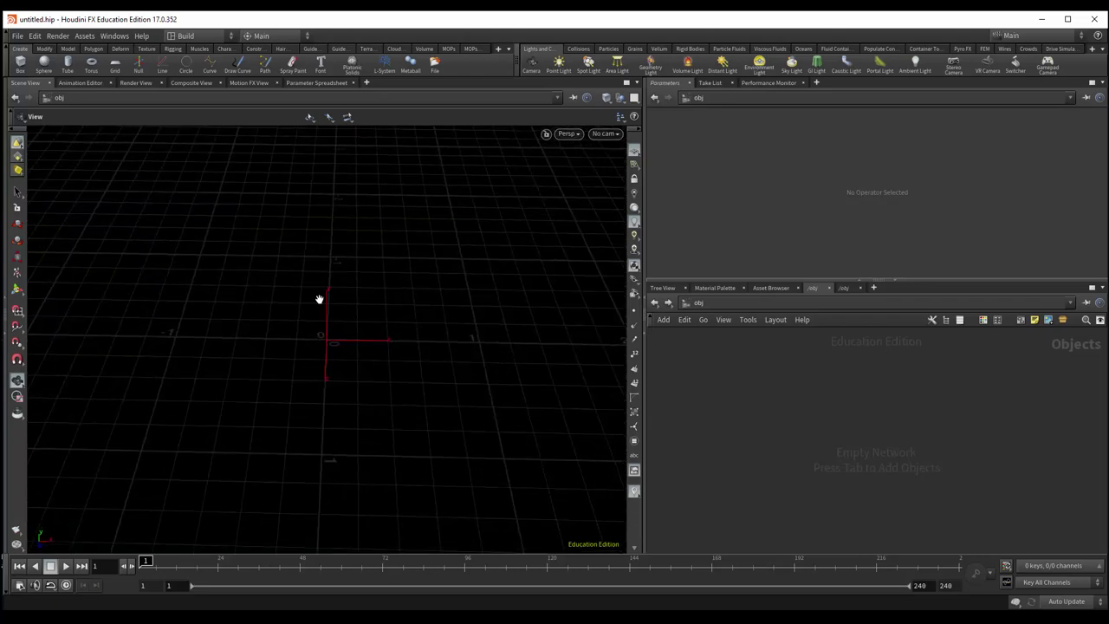
# Step: Place a torus object near the grid centre and move its node up-left in the network
pyautogui.click(90, 63)
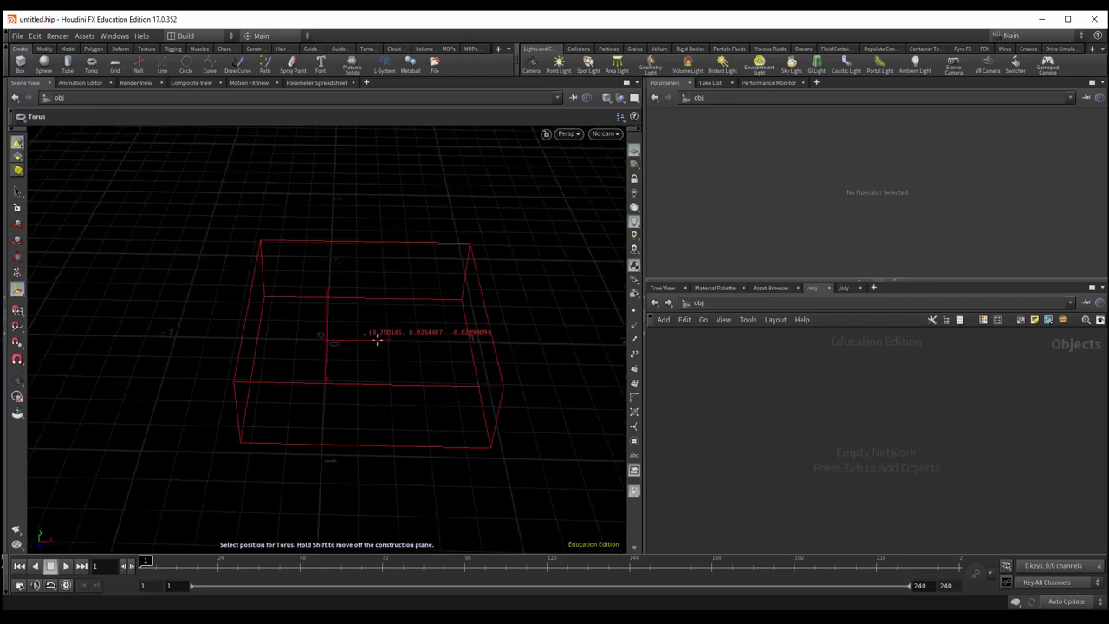
pyautogui.click(322, 335)
pyautogui.moveTo(359, 341)
pyautogui.mouseDown()
pyautogui.moveTo(358, 488)
pyautogui.moveTo(325, 456)
pyautogui.mouseUp()
pyautogui.press('Return')
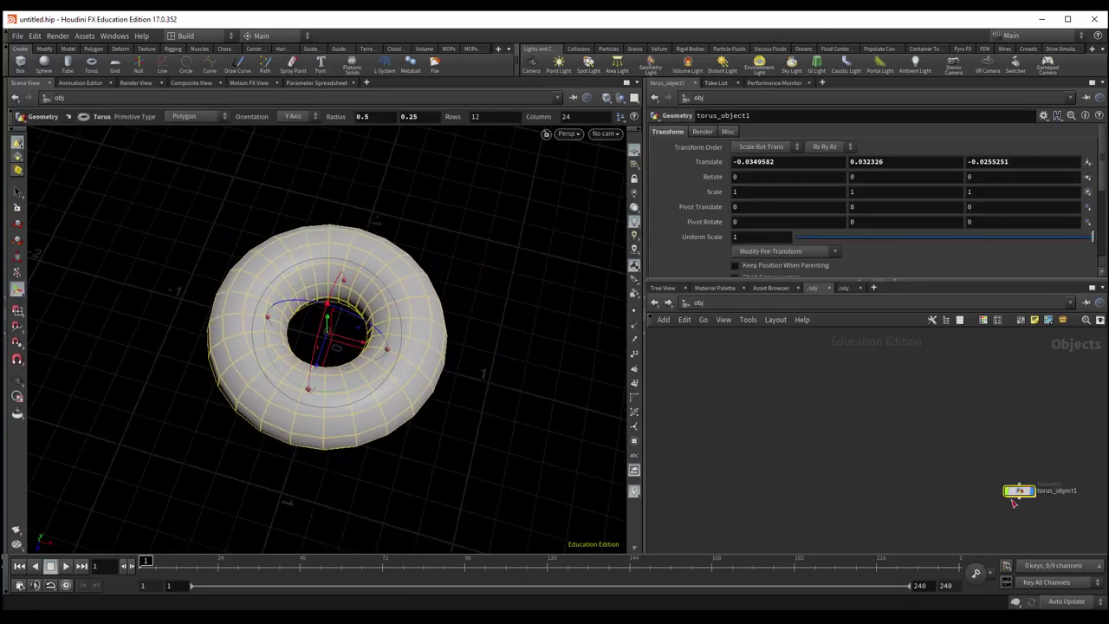
pyautogui.moveTo(1015, 492); pyautogui.dragTo(755, 384)
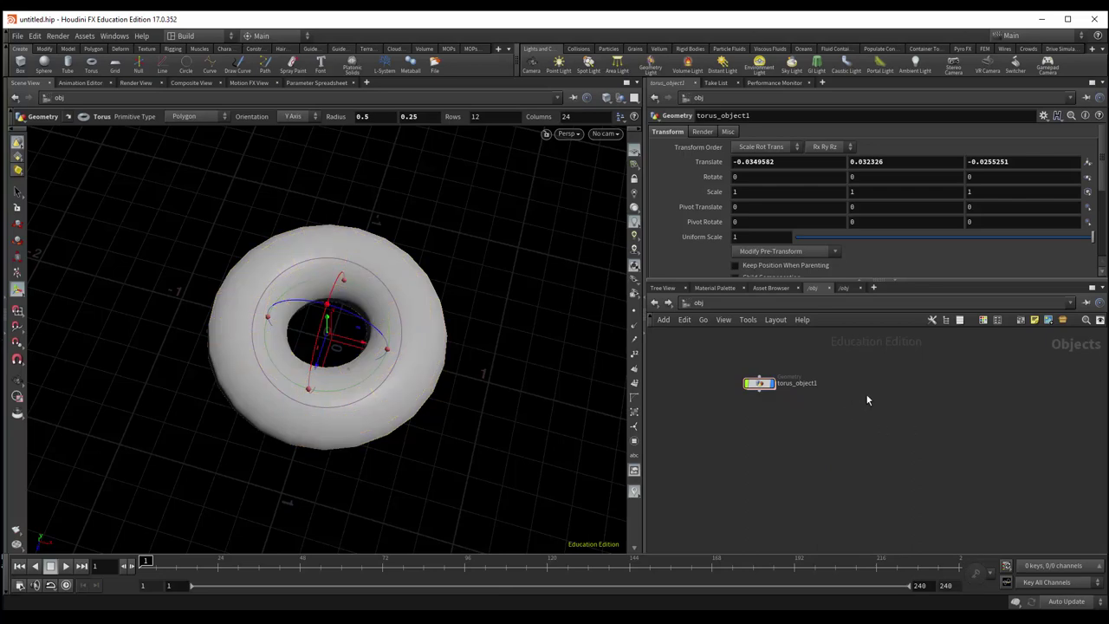
pyautogui.press('Tab')
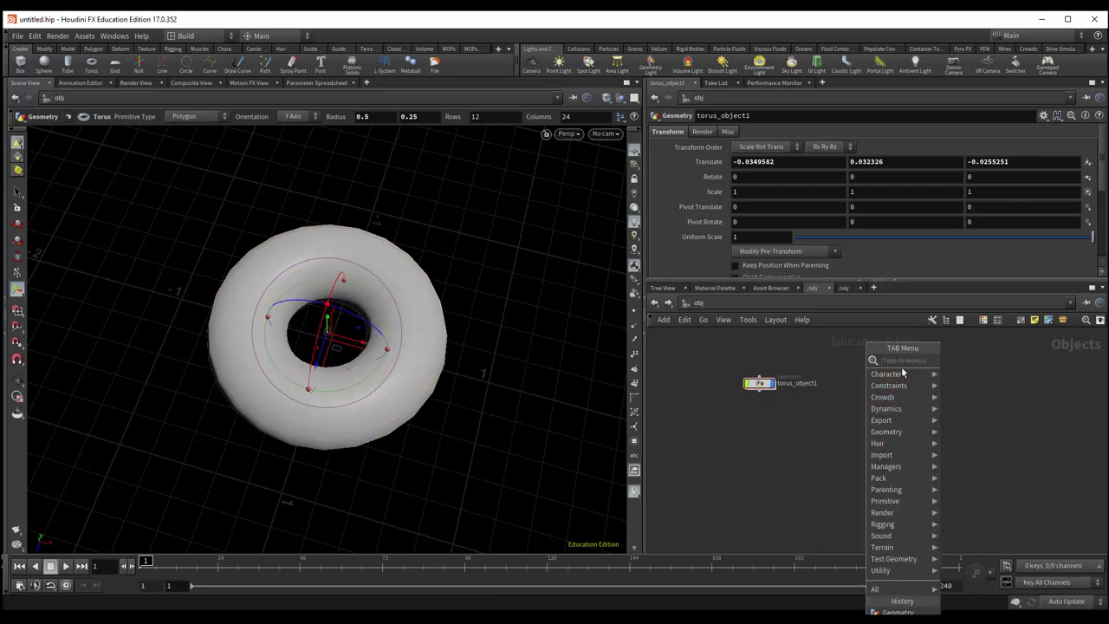
# Step: Add a Geometry object named MOPs beside torus_object1
pyautogui.write('geo')
pyautogui.press('Return')
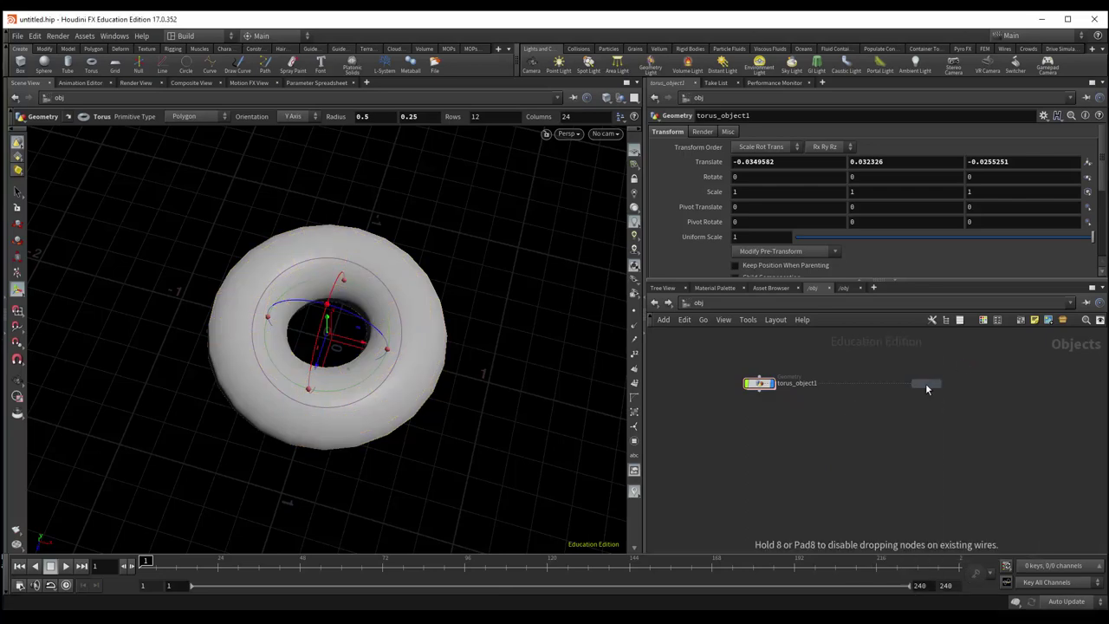
pyautogui.click(889, 395)
pyautogui.write('MOPs')
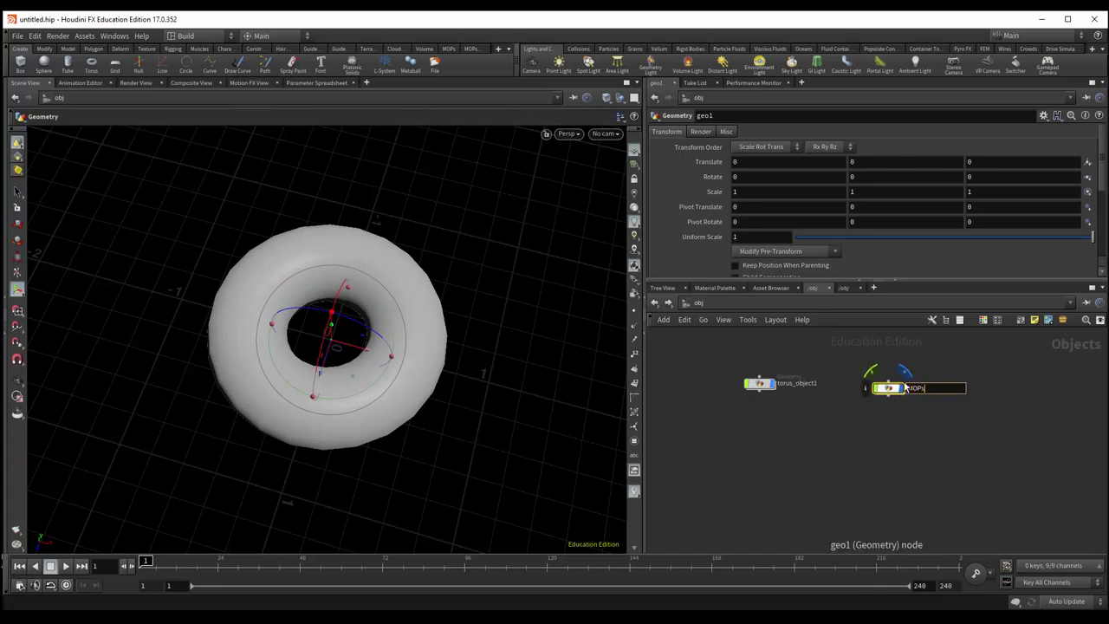
pyautogui.press('Return')
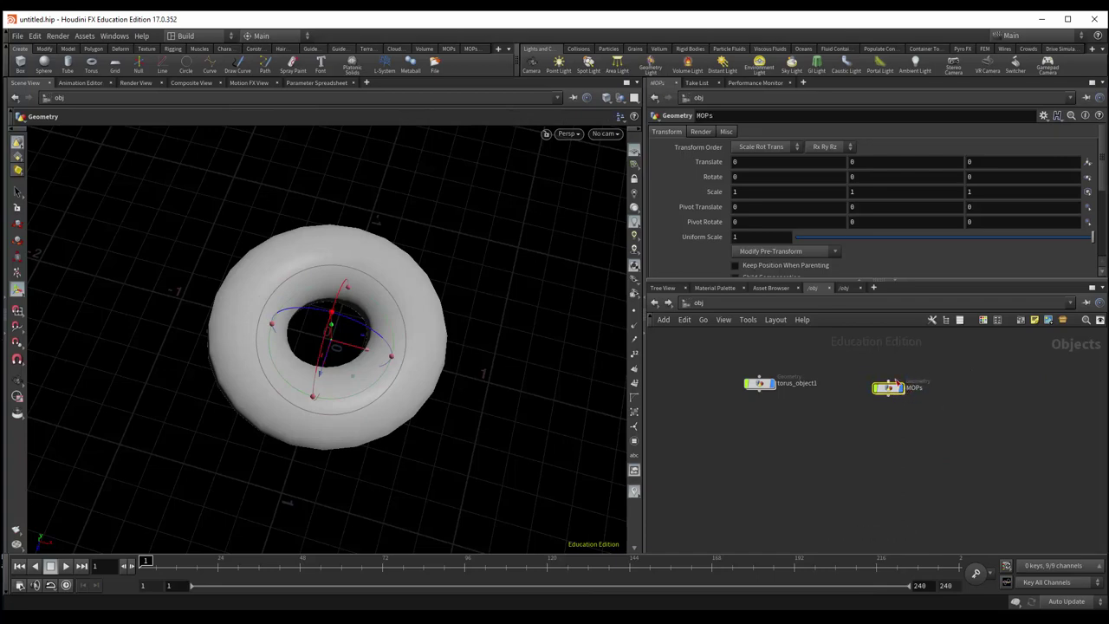
pyautogui.press('h')
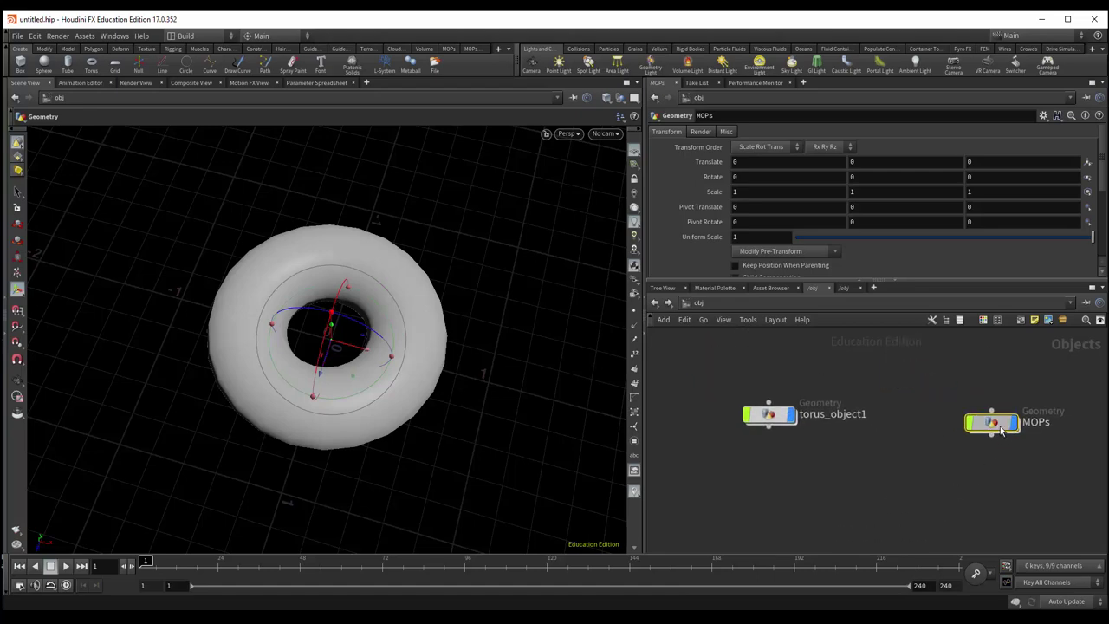
pyautogui.moveTo(997, 425); pyautogui.dragTo(917, 423)
# Step: Inside MOPs, add a MOPs_Instancer node from MOPs > Generators
pyautogui.doubleClick(912, 416)
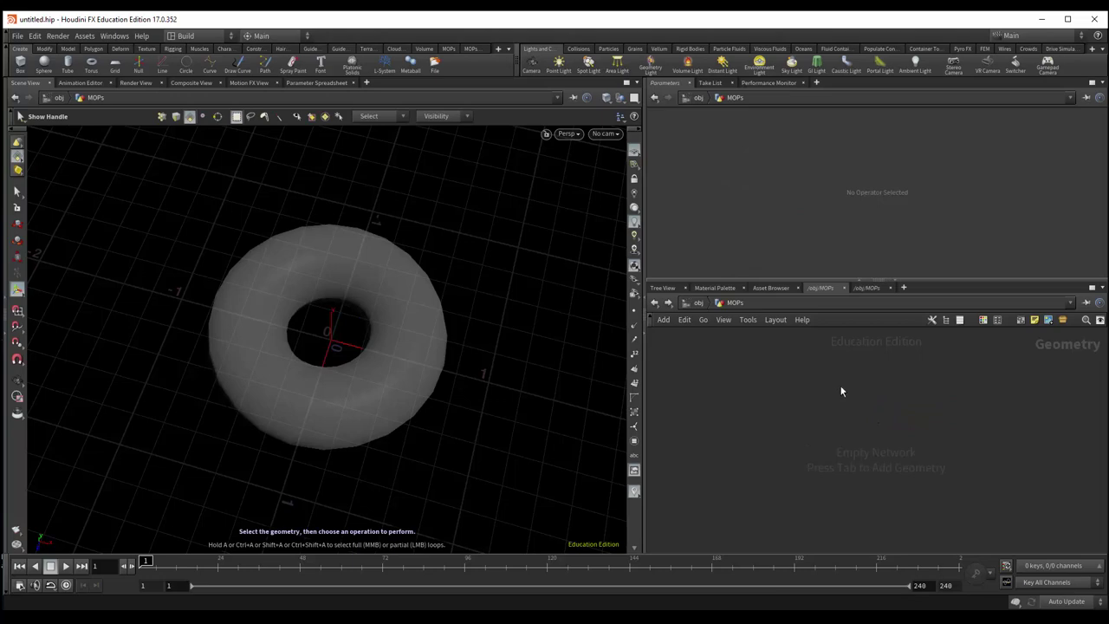
pyautogui.press('Tab')
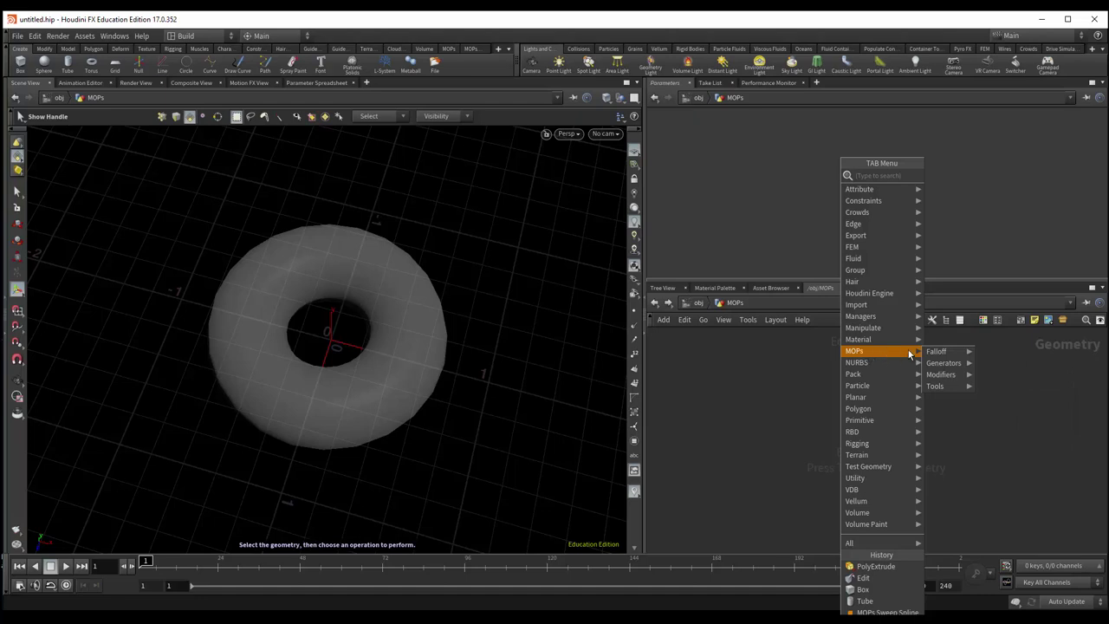
pyautogui.moveTo(855, 351)
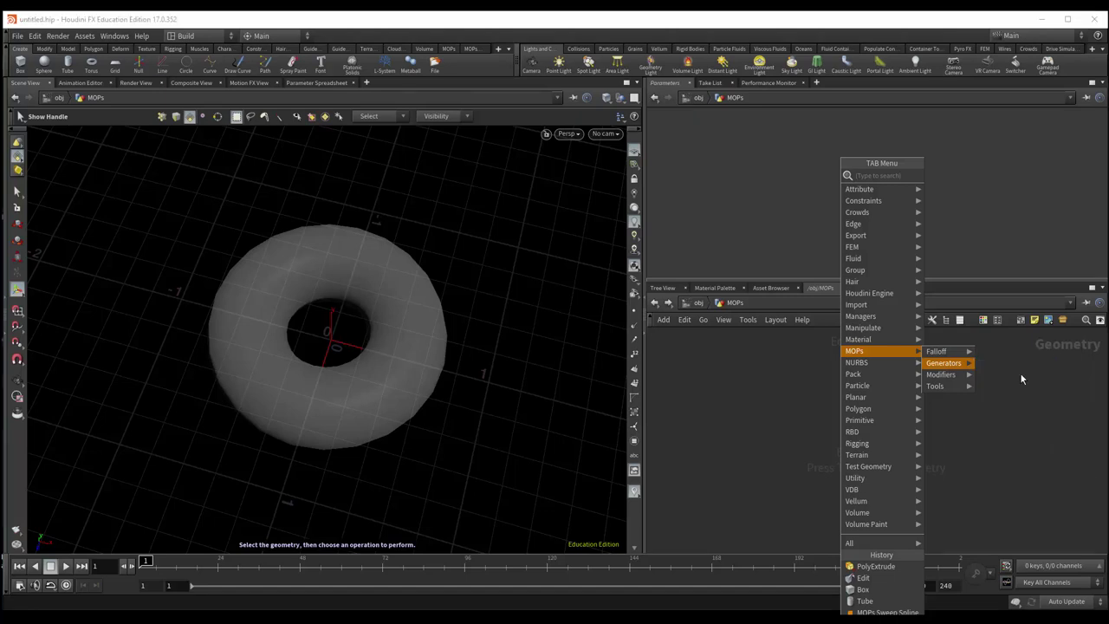
pyautogui.click(842, 378)
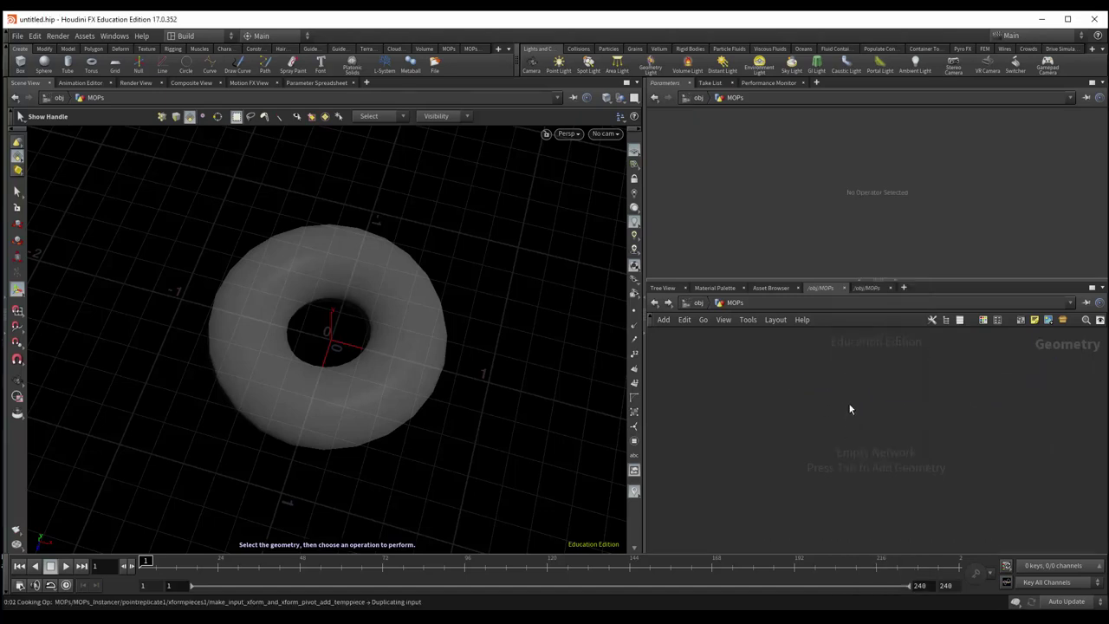
pyautogui.moveTo(845, 382); pyautogui.dragTo(859, 388)
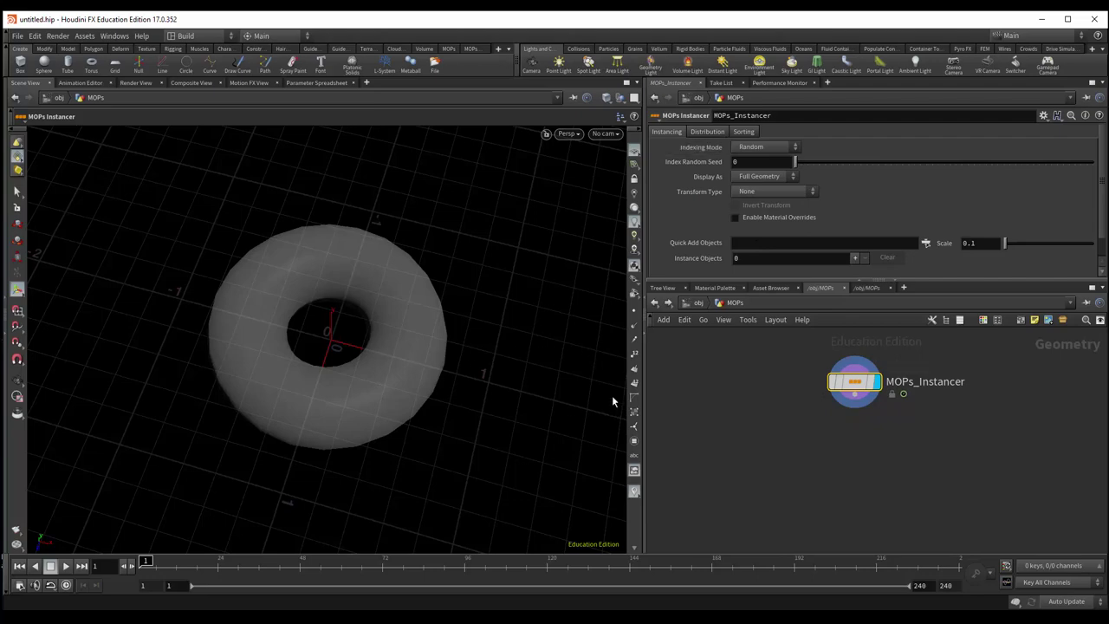
# Step: Back at object level, place a box object to the left of the torus
pyautogui.press('u')
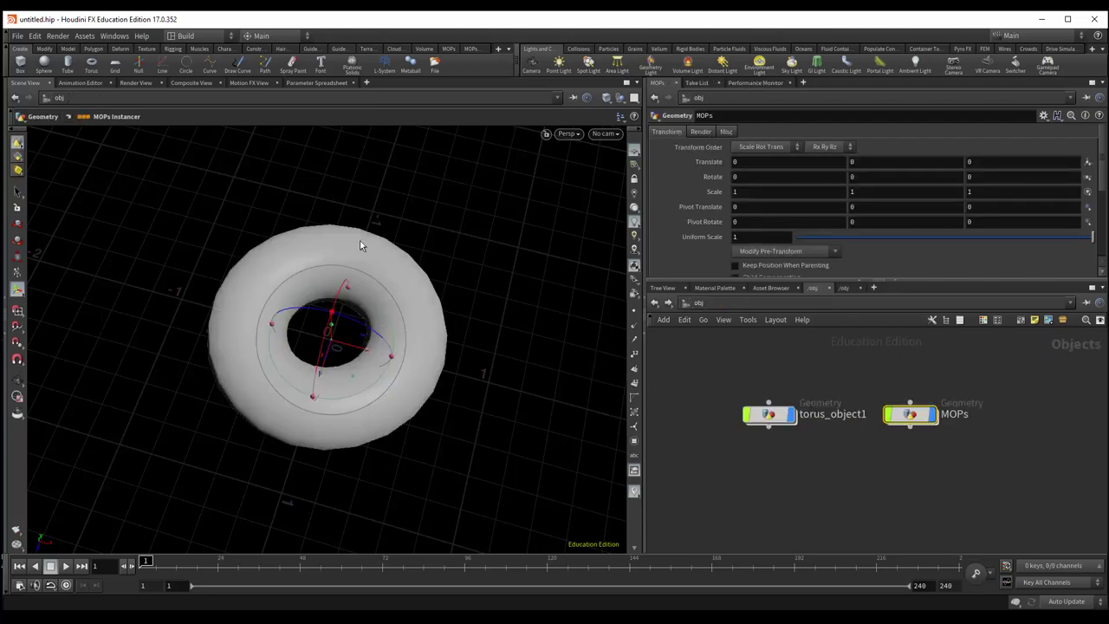
pyautogui.keyDown('alt'); pyautogui.moveTo(401, 403); pyautogui.dragTo(352, 370); pyautogui.keyUp('alt')
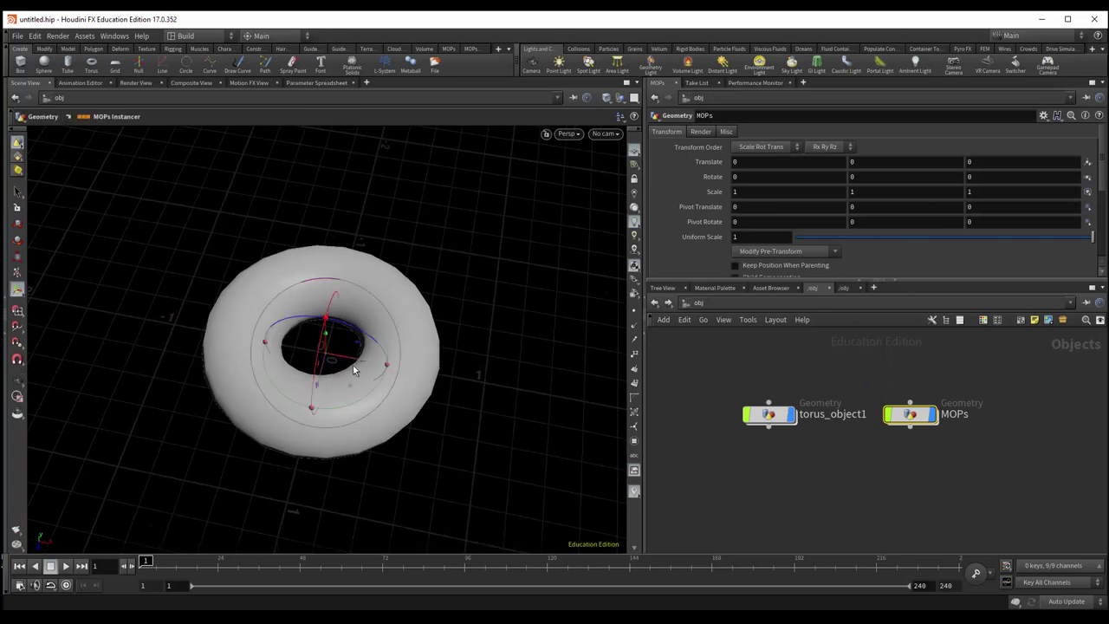
pyautogui.moveTo(750, 416); pyautogui.dragTo(748, 374)
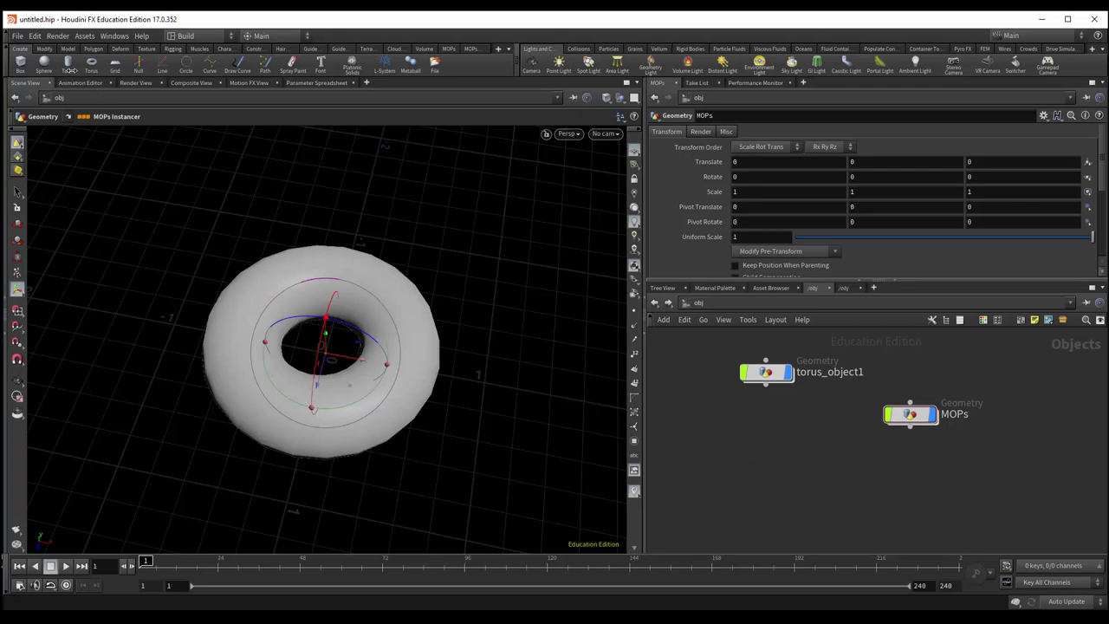
pyautogui.click(21, 62)
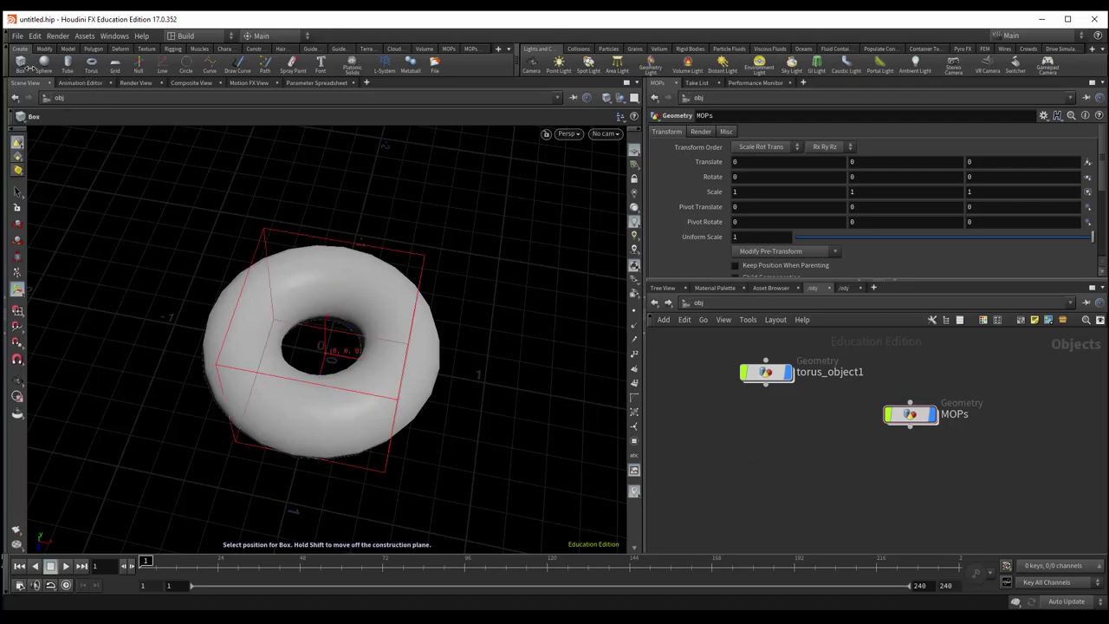
pyautogui.click(96, 274)
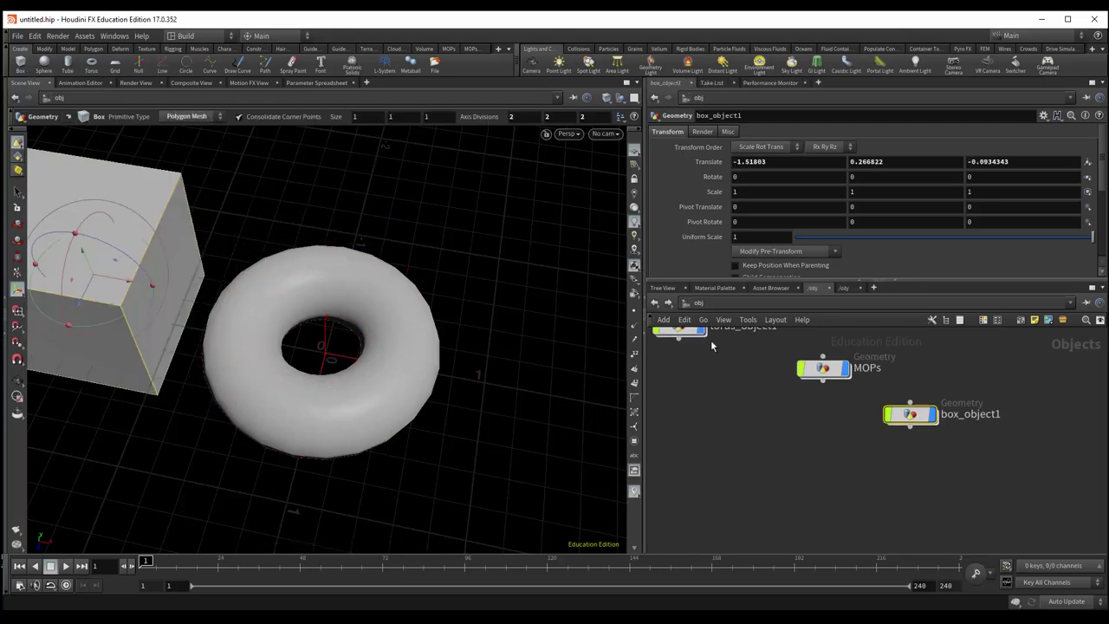
# Step: Line box_object1 up under torus_object1, turn off its display flag, and re-enter MOPs
pyautogui.moveTo(707, 404); pyautogui.dragTo(728, 451, button='middle')
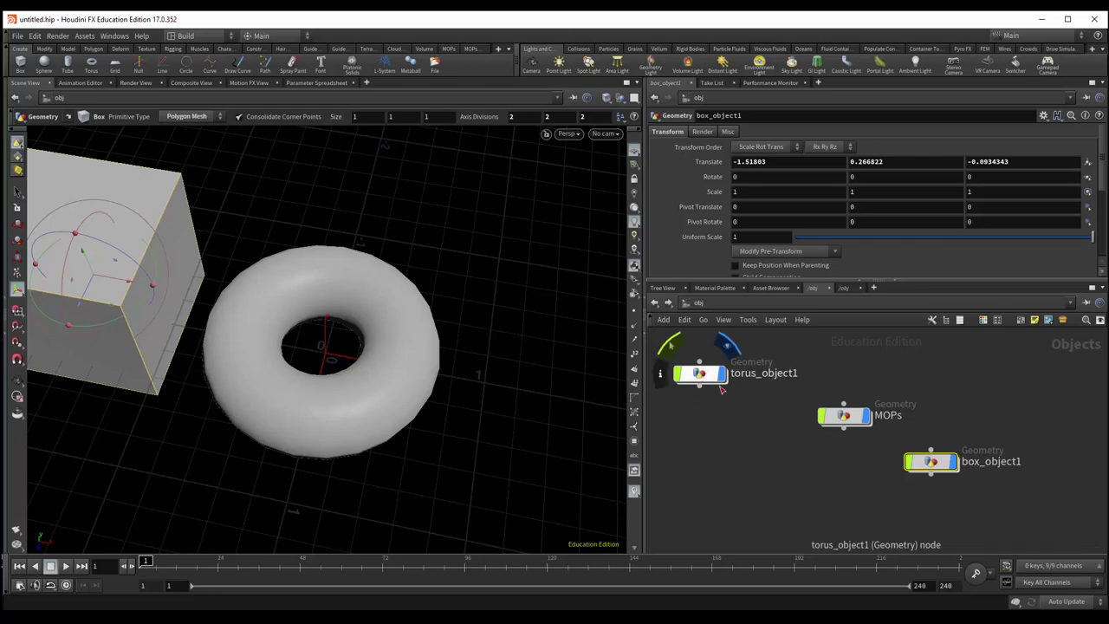
pyautogui.moveTo(932, 461); pyautogui.dragTo(713, 424)
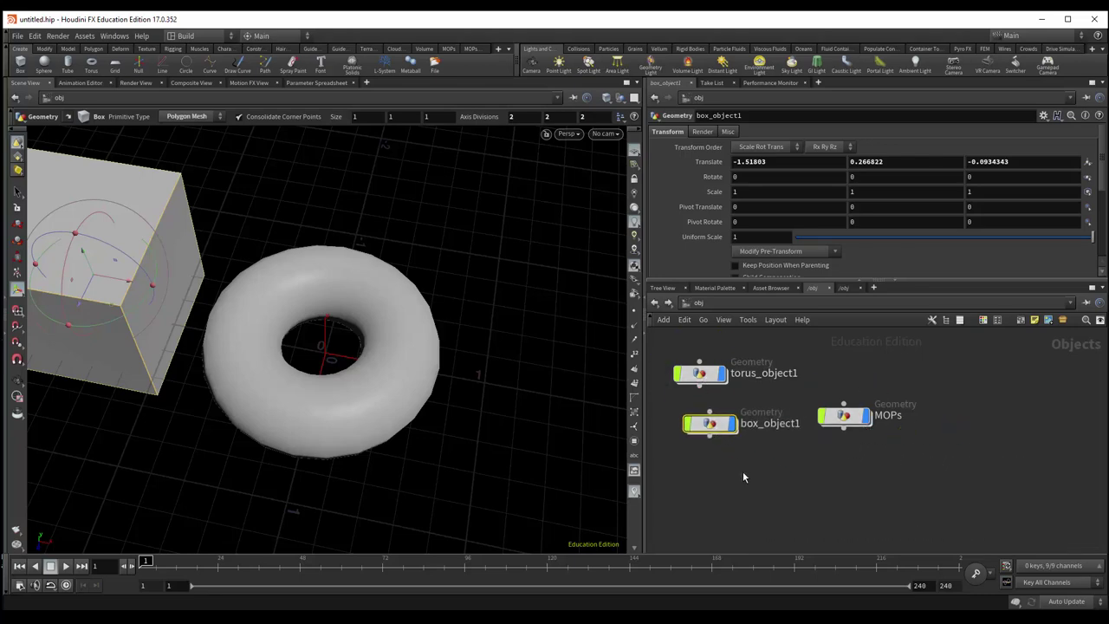
pyautogui.moveTo(745, 478); pyautogui.dragTo(827, 494, button='middle')
pyautogui.press('l')
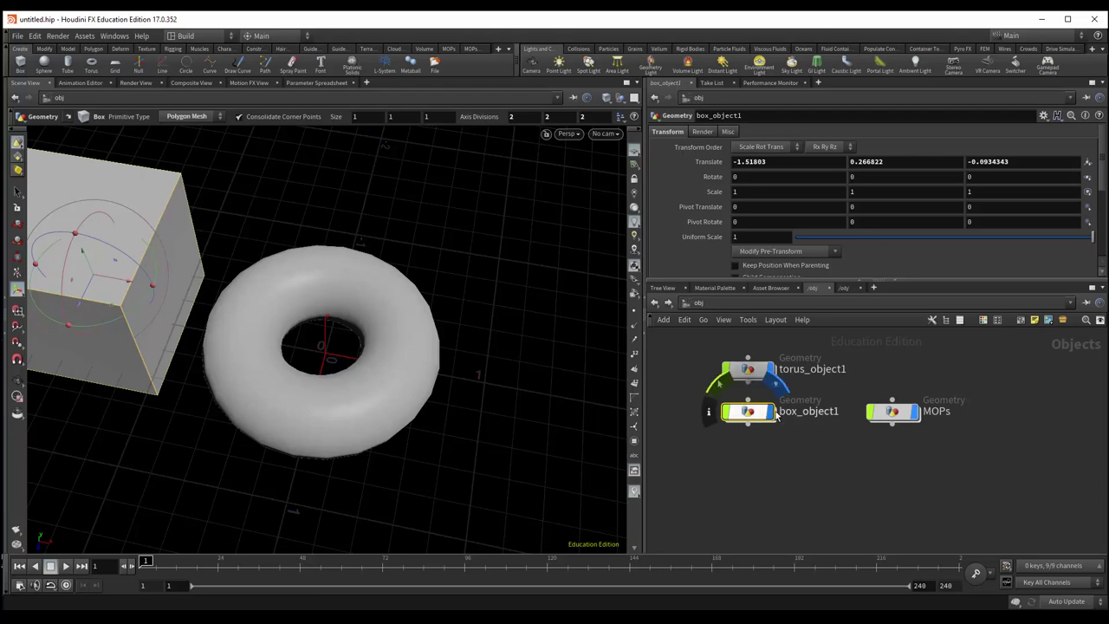
pyautogui.click(771, 412)
pyautogui.doubleClick(894, 412)
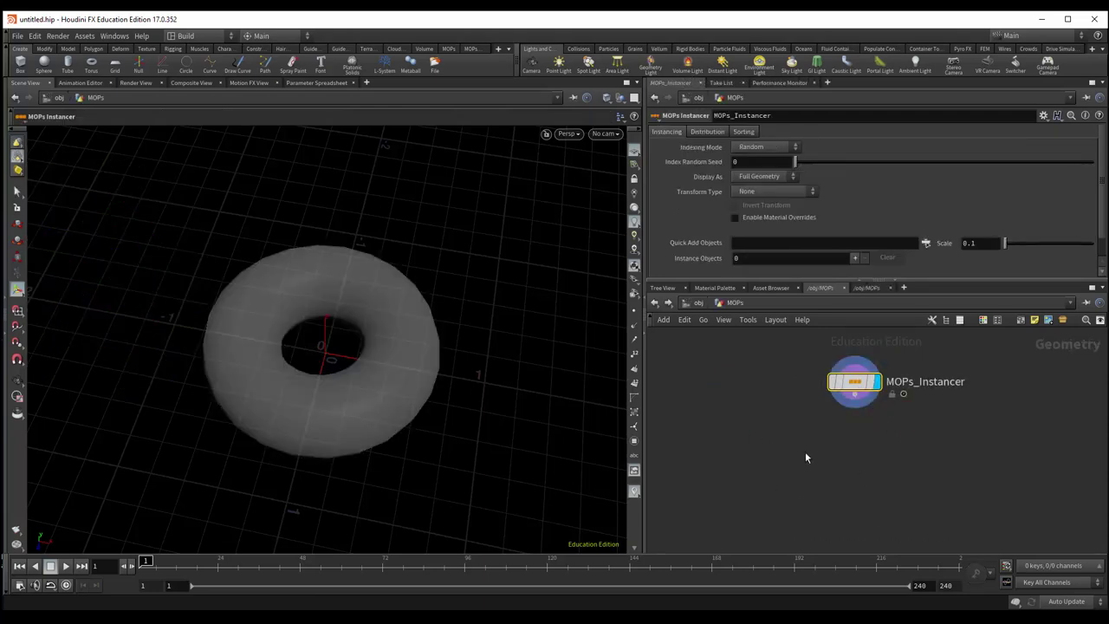
# Step: Set the MOPs Instancer's Distribution Type to Mesh with /obj/torus_object1 as template object
pyautogui.press('h')
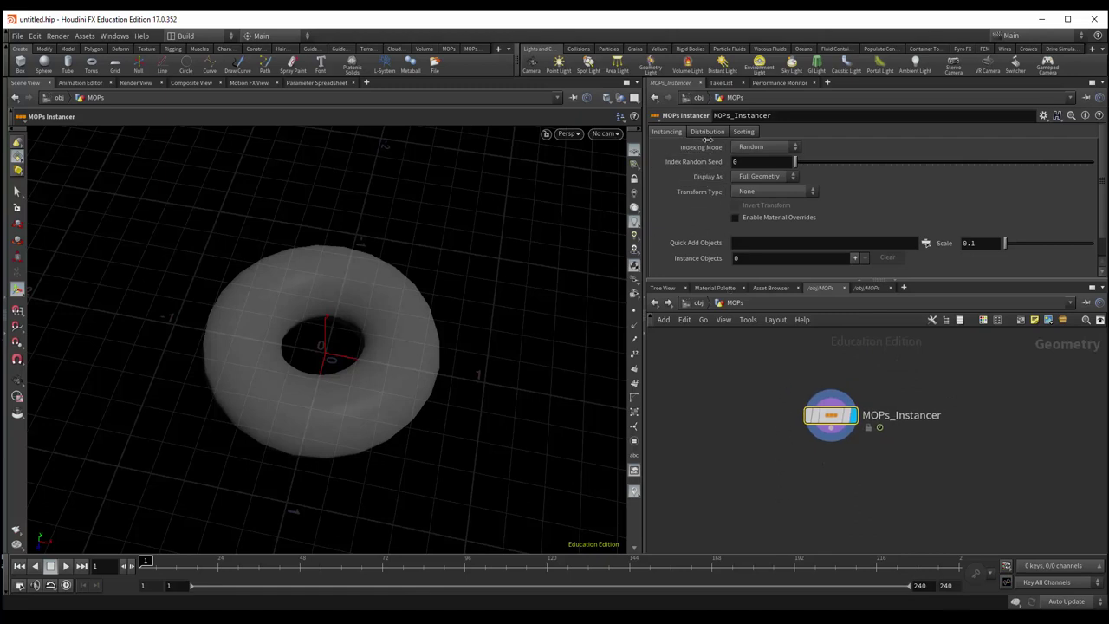
pyautogui.click(706, 132)
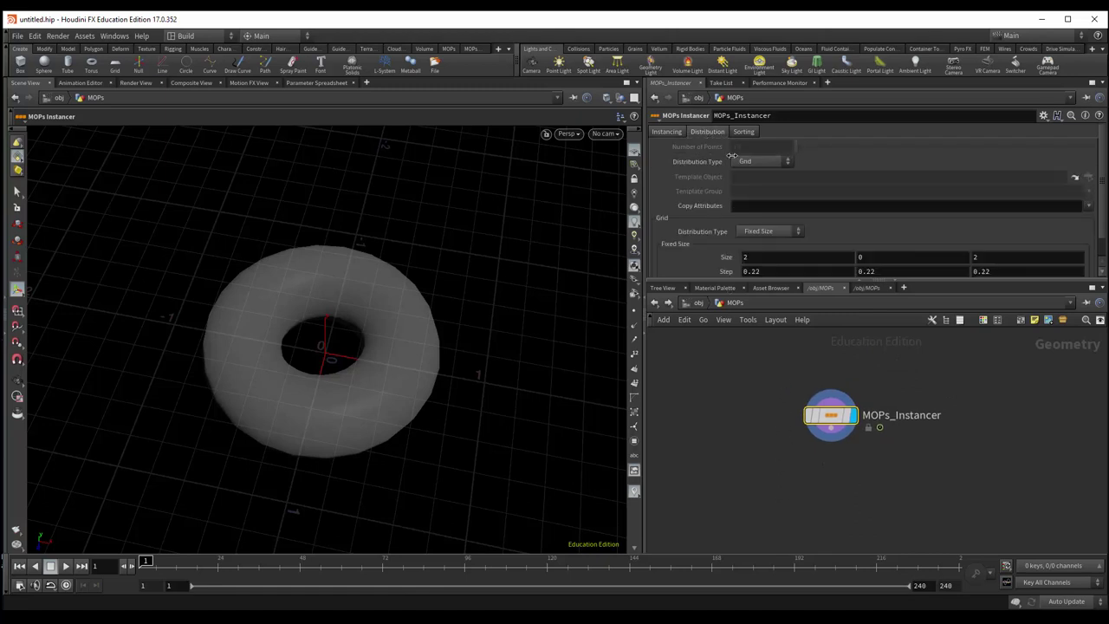
pyautogui.click(758, 163)
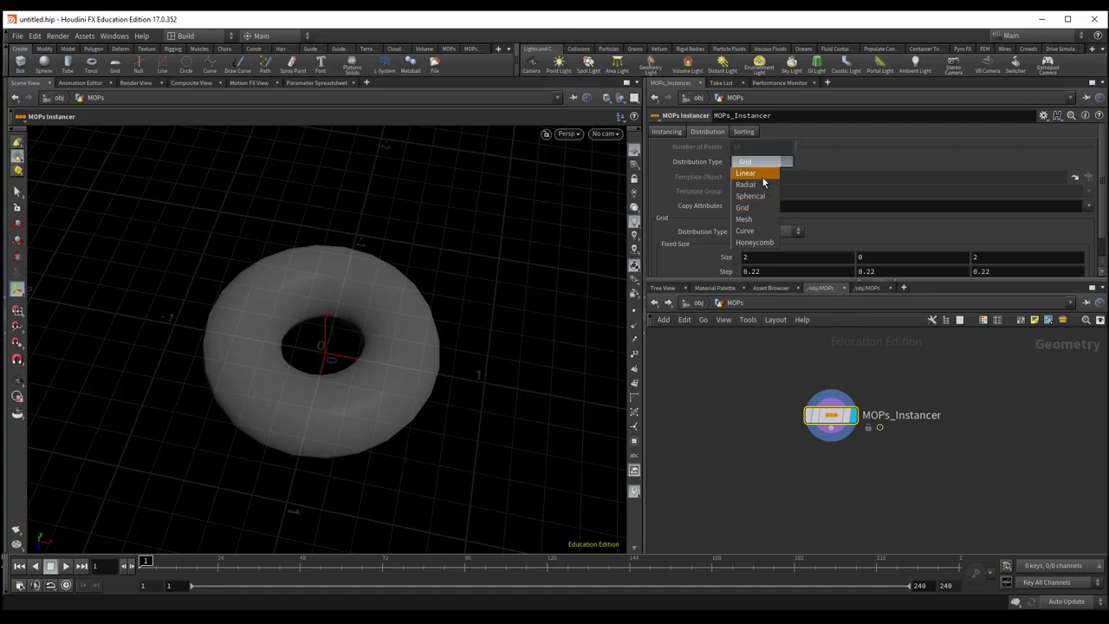
pyautogui.click(745, 219)
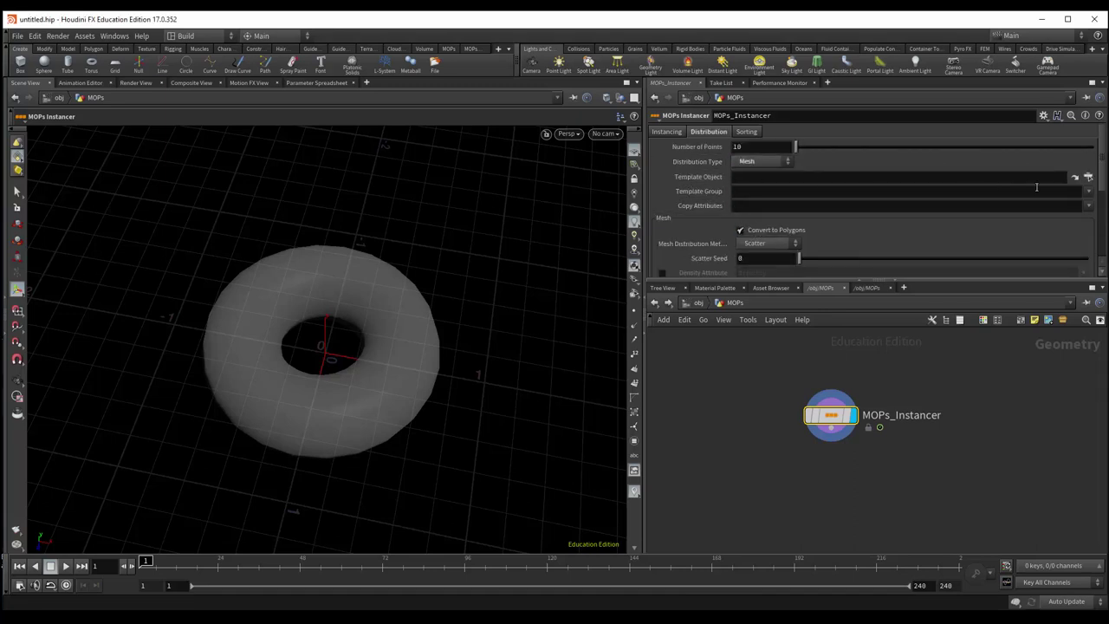
pyautogui.click(1088, 176)
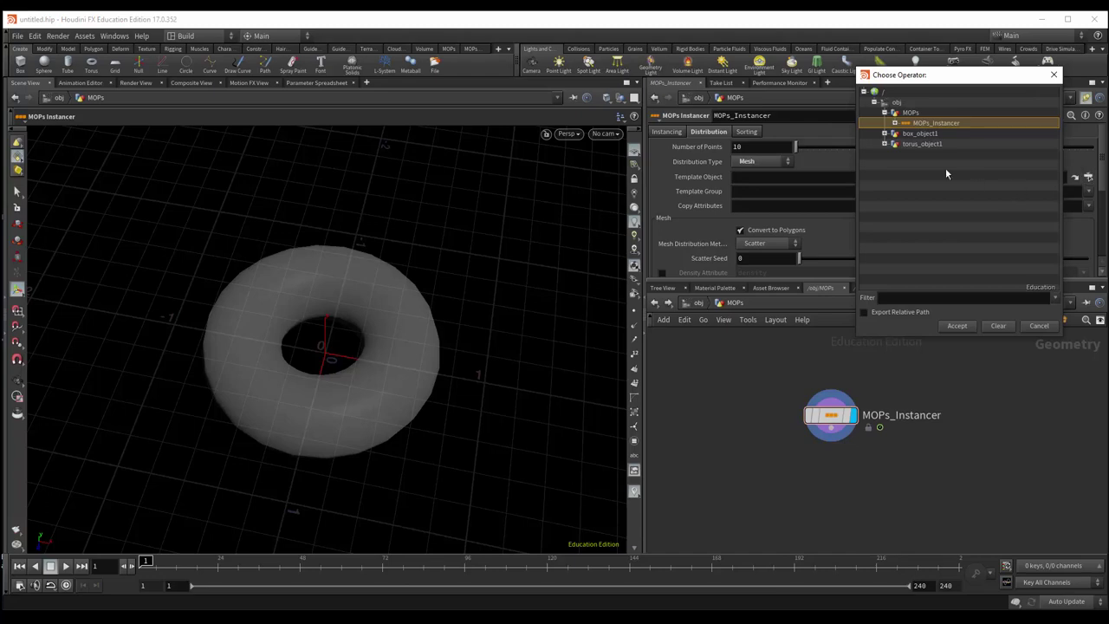
pyautogui.doubleClick(921, 144)
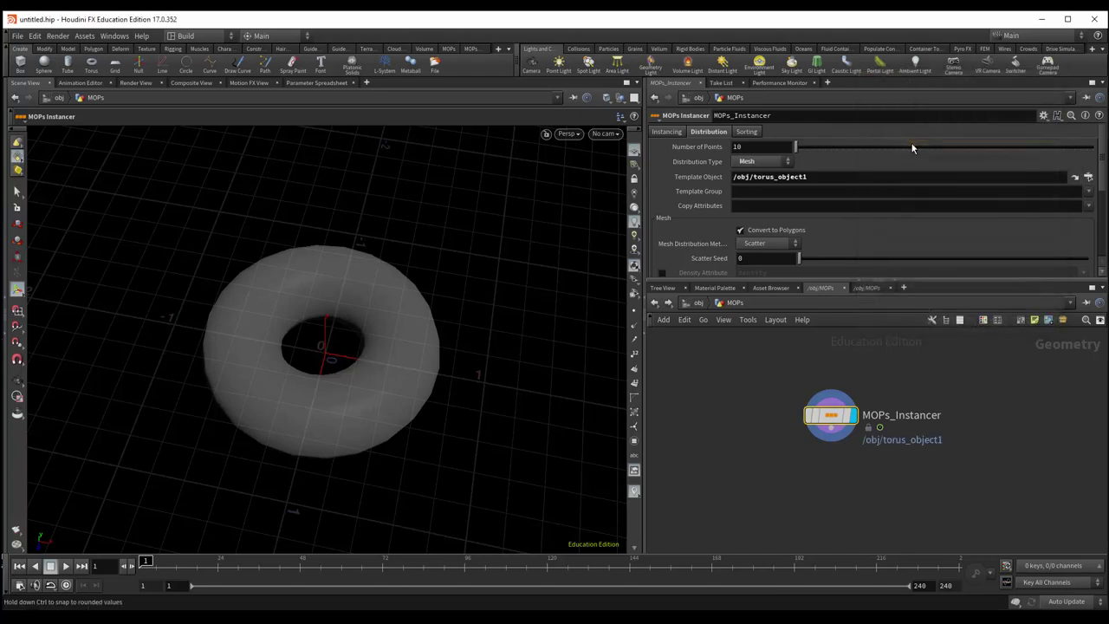
# Step: Add box_object1 as the instanced object on the Instancing tab and accept the pattern
pyautogui.click(668, 132)
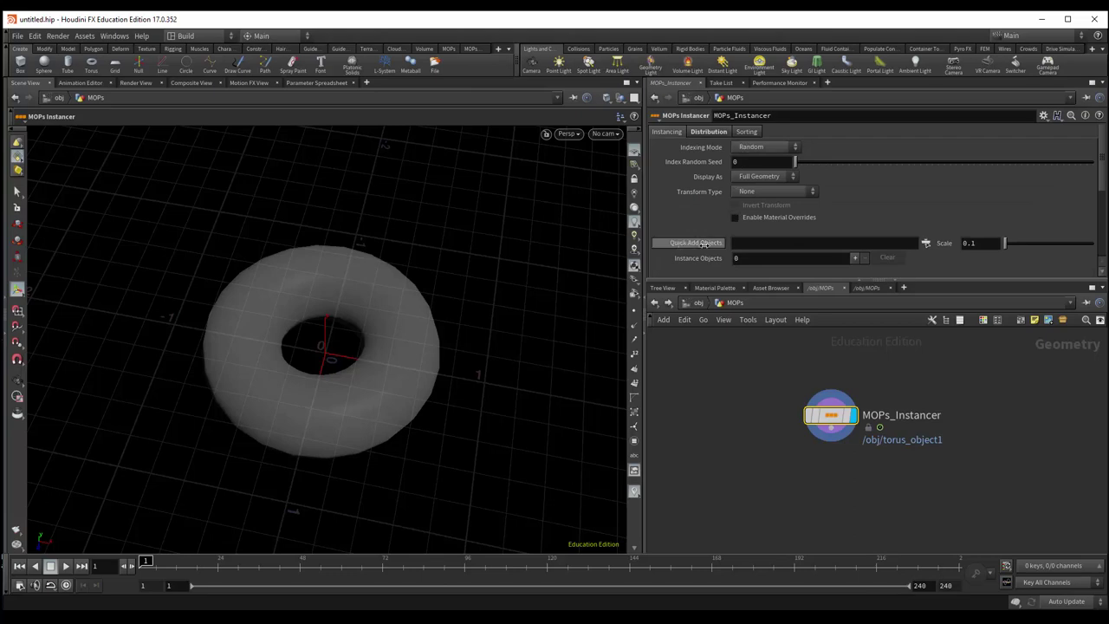
pyautogui.click(925, 244)
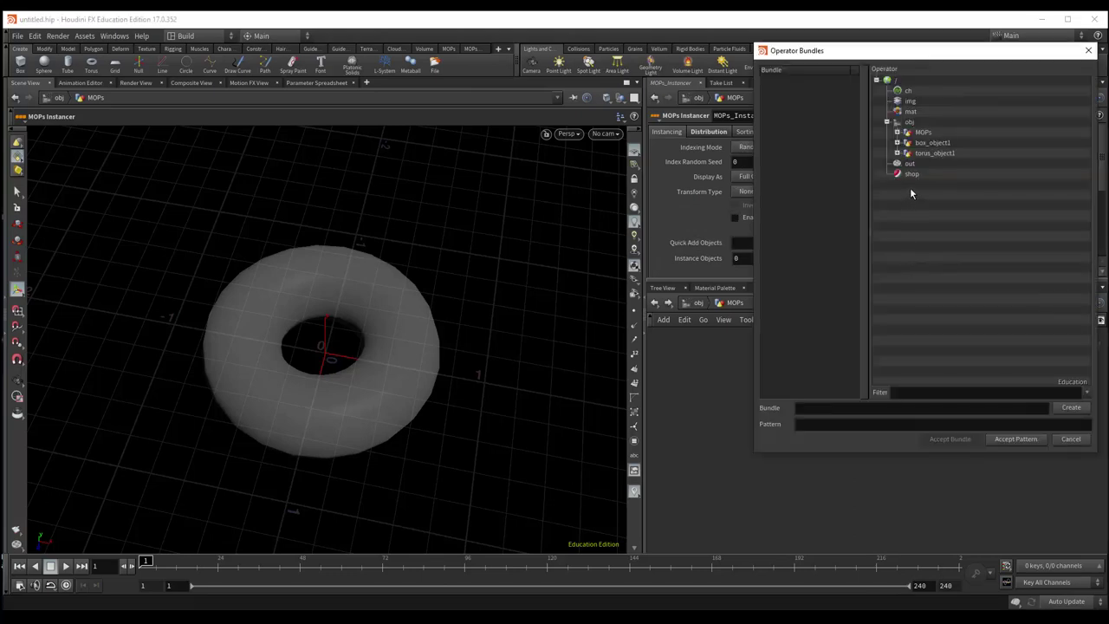
pyautogui.click(927, 143)
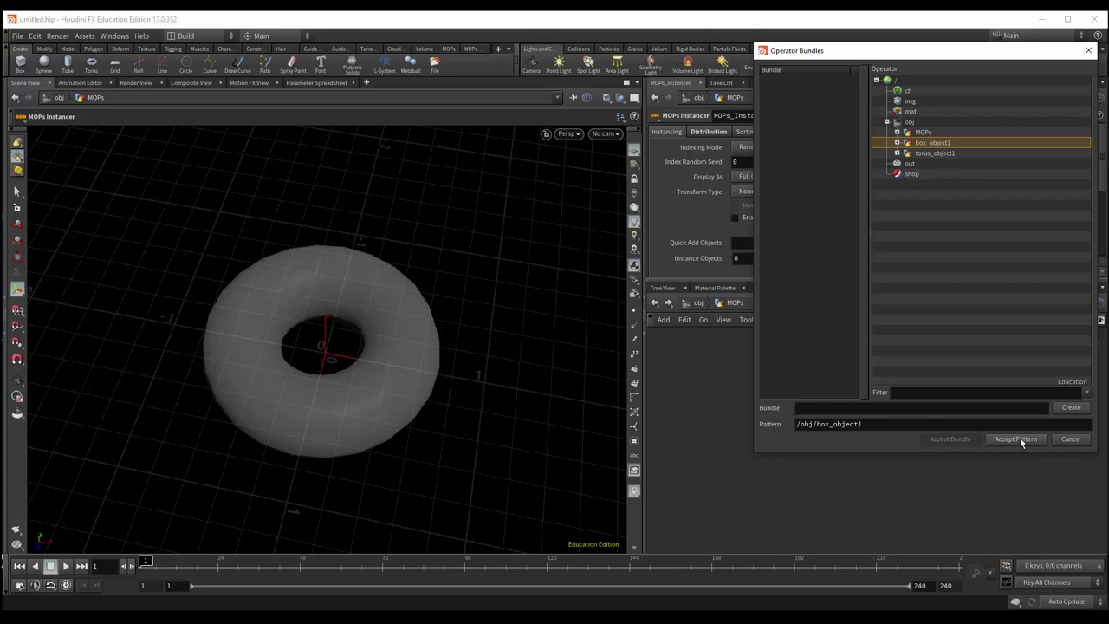
pyautogui.click(1017, 441)
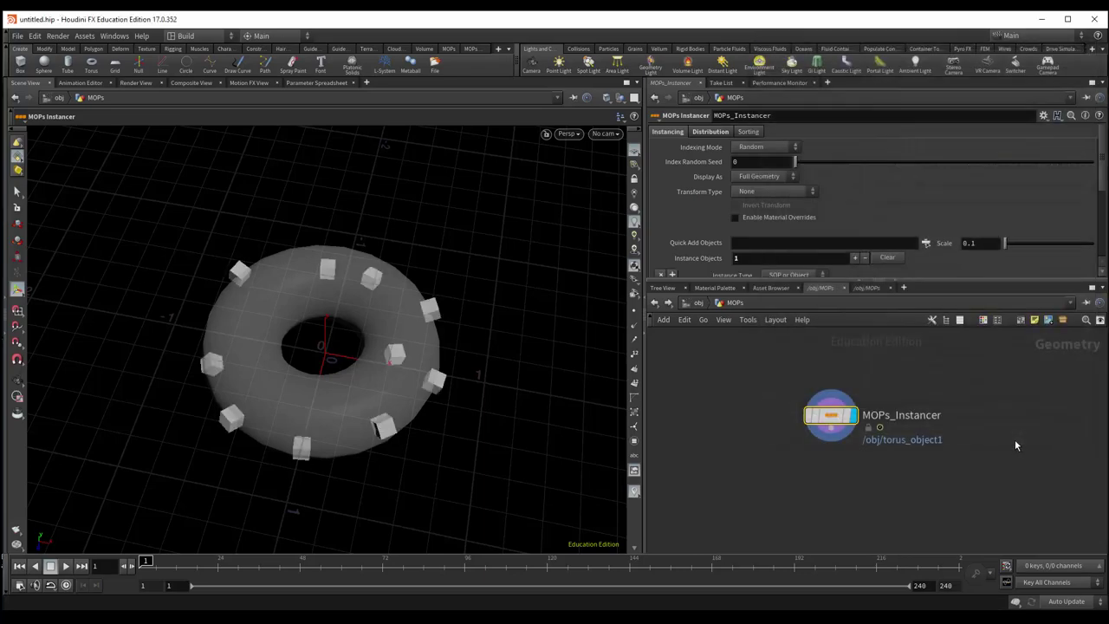
# Step: Raise the instancer's Number of Points to about 136
pyautogui.moveTo(178, 365)
pyautogui.mouseDown()
pyautogui.moveTo(231, 309)
pyautogui.moveTo(364, 382)
pyautogui.moveTo(335, 389)
pyautogui.mouseUp()
pyautogui.press('Return')
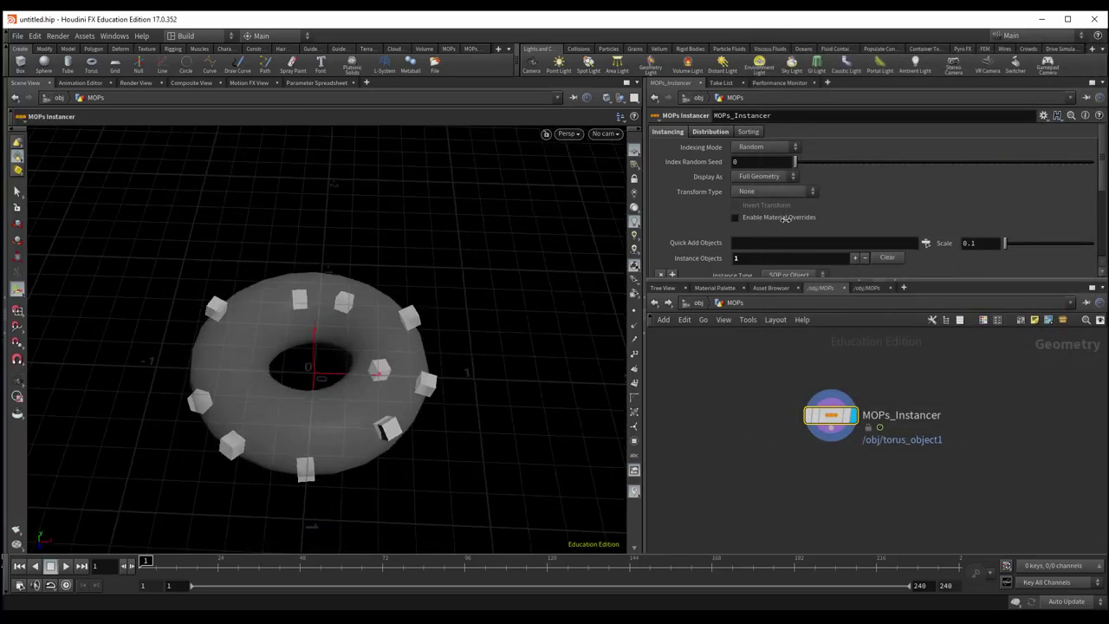
pyautogui.click(707, 133)
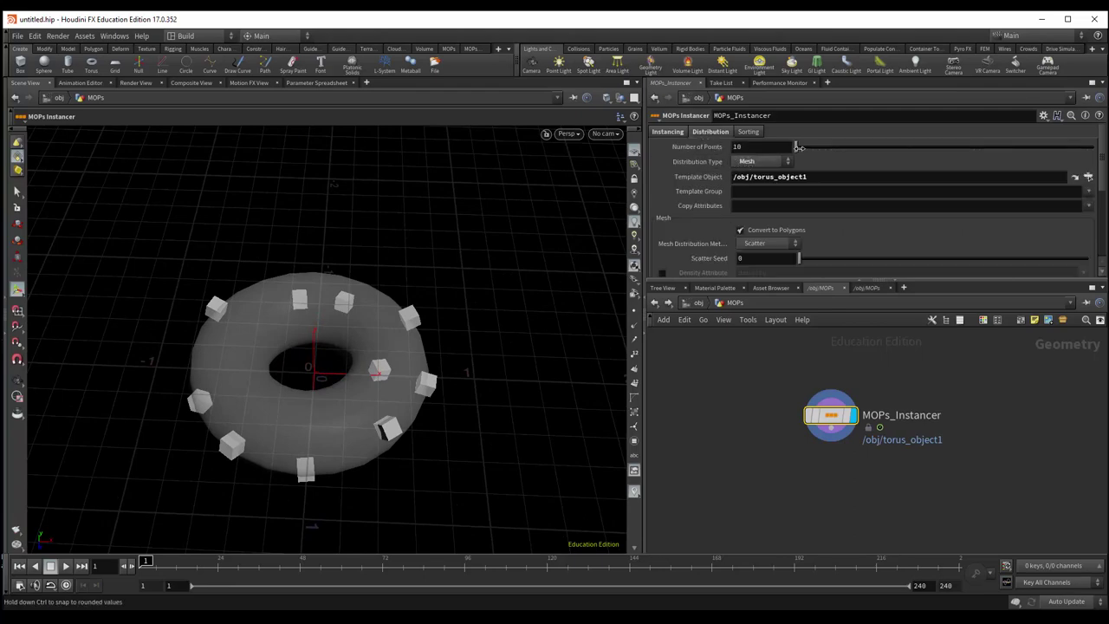
pyautogui.moveTo(796, 146); pyautogui.dragTo(802, 147)
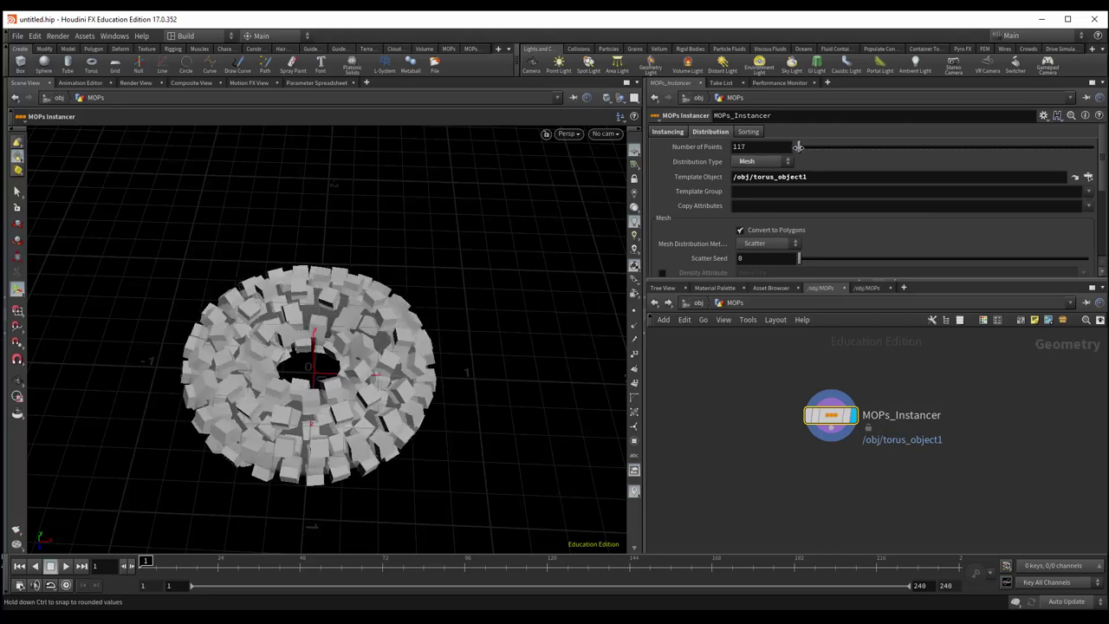
# Step: Enlarge the parameter pane and scroll through the instancer settings
pyautogui.moveTo(478, 323); pyautogui.dragTo(476, 354)
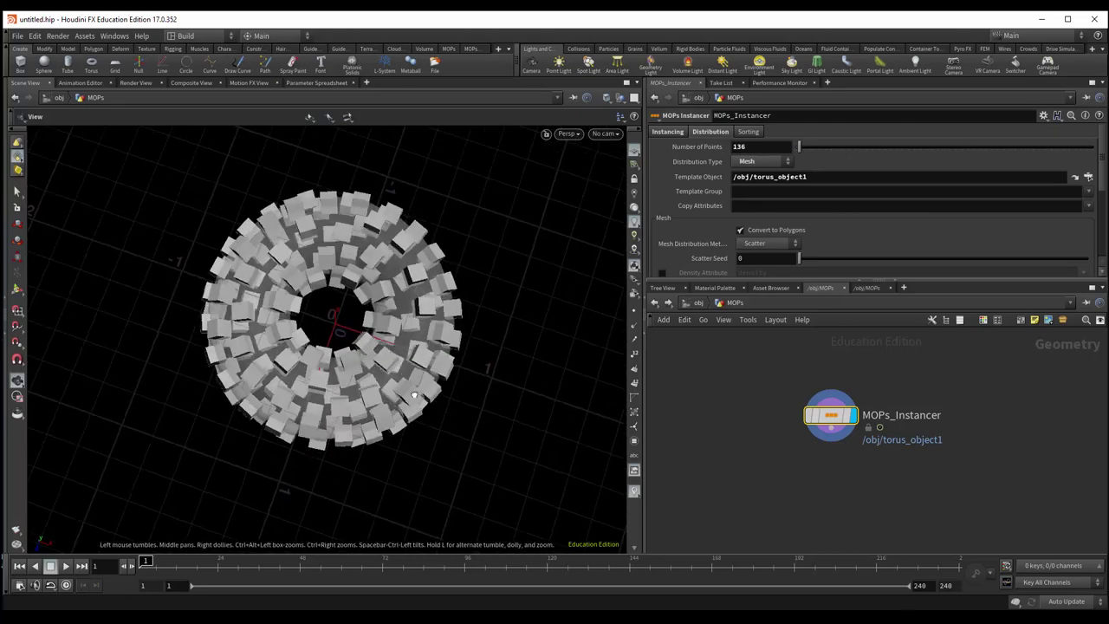
pyautogui.scroll(-3, 810, 224)
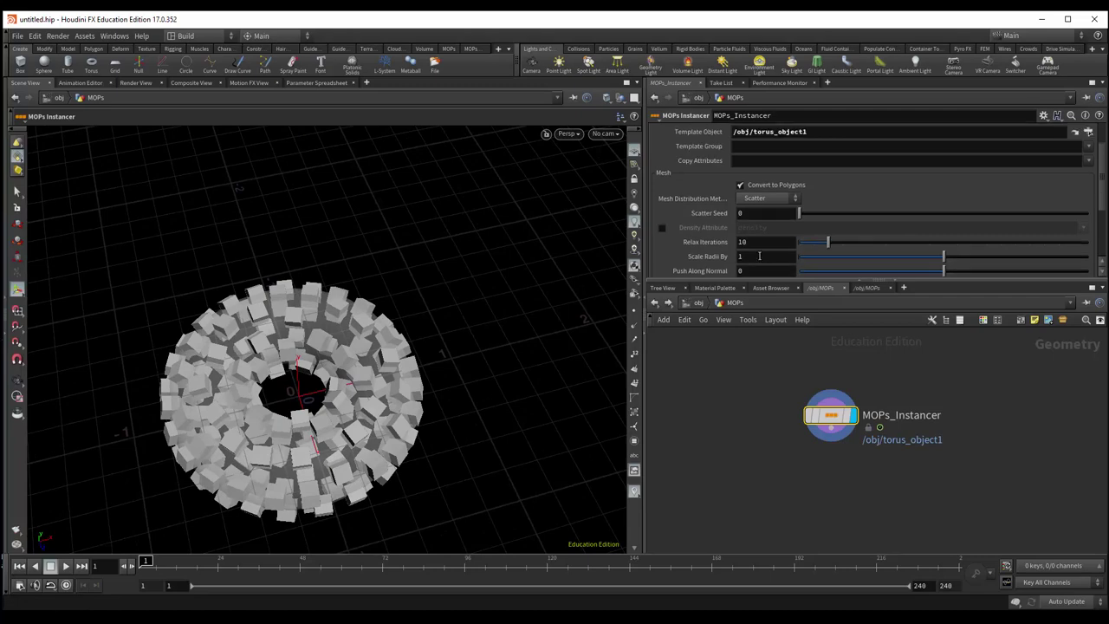
pyautogui.scroll(-2, 759, 257)
pyautogui.scroll(-1, 764, 252)
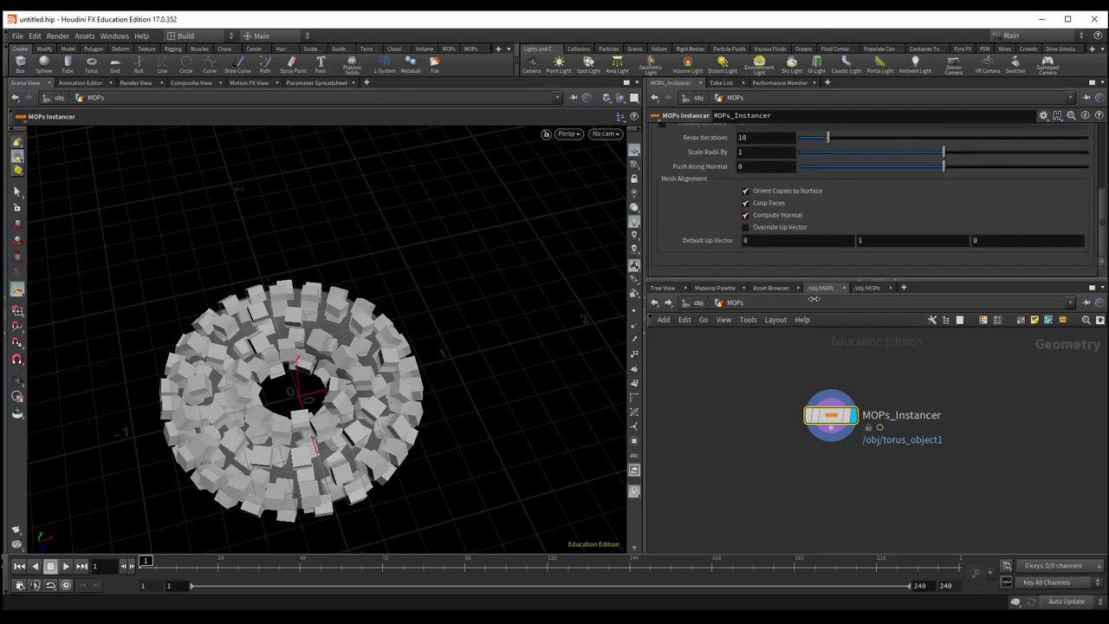
pyautogui.moveTo(813, 299); pyautogui.dragTo(814, 363)
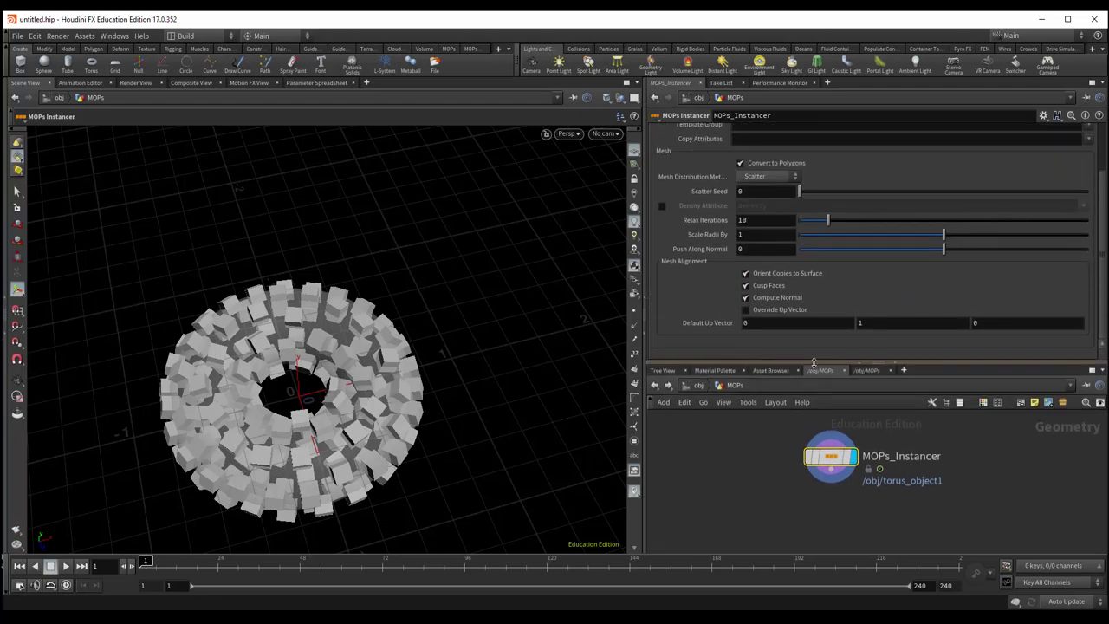
pyautogui.scroll(1, 736, 192)
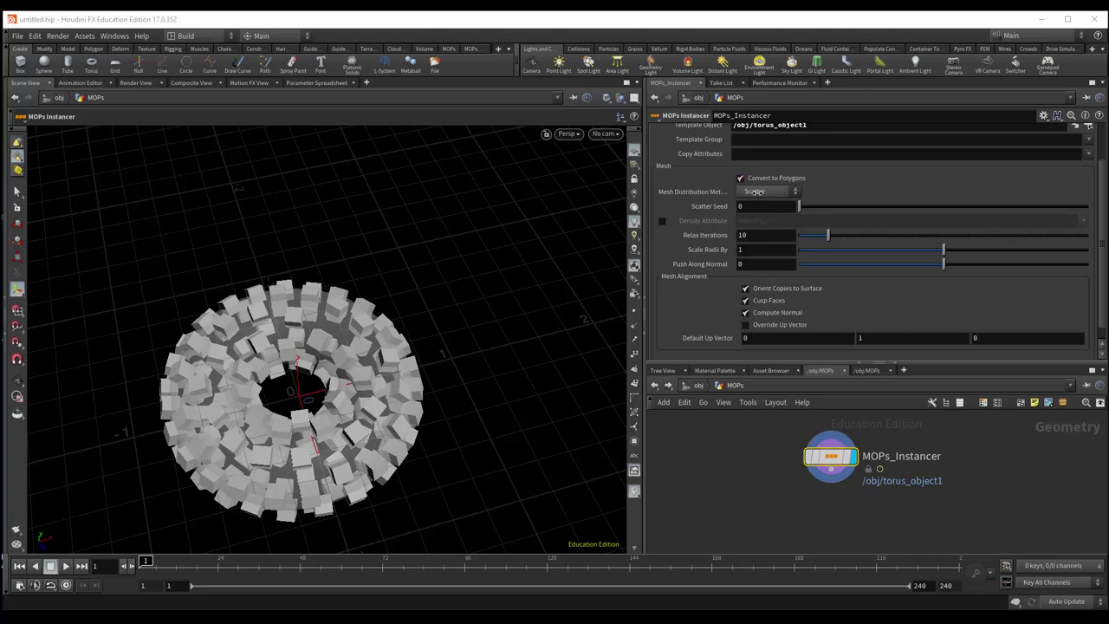
# Step: Switch Mesh Distribution Method to Points so boxes sit on the torus's own points
pyautogui.click(766, 192)
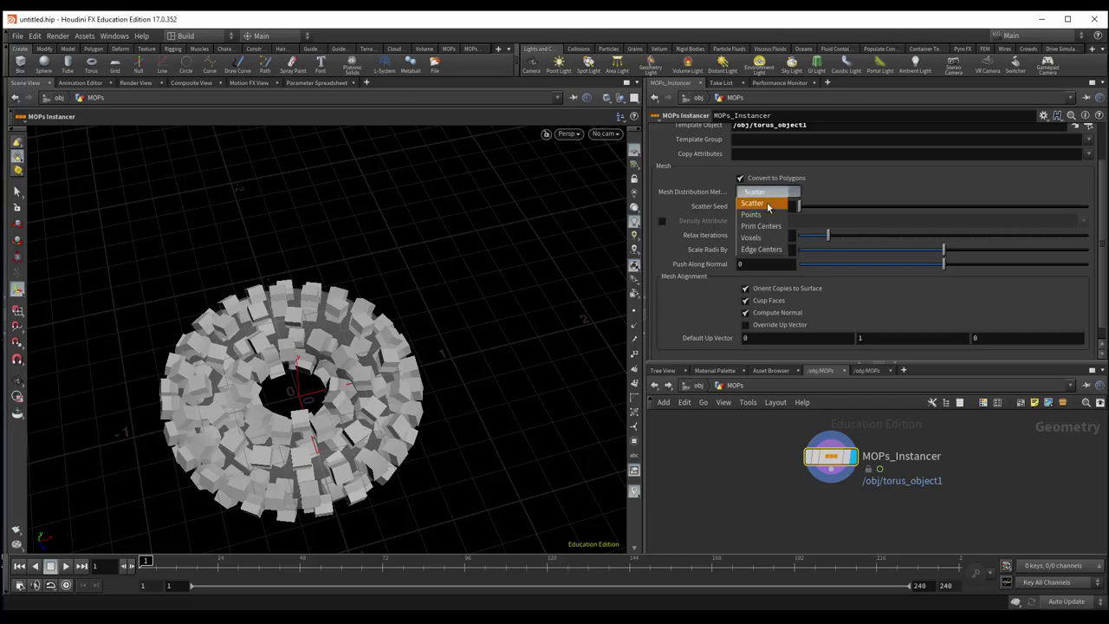
pyautogui.click(761, 215)
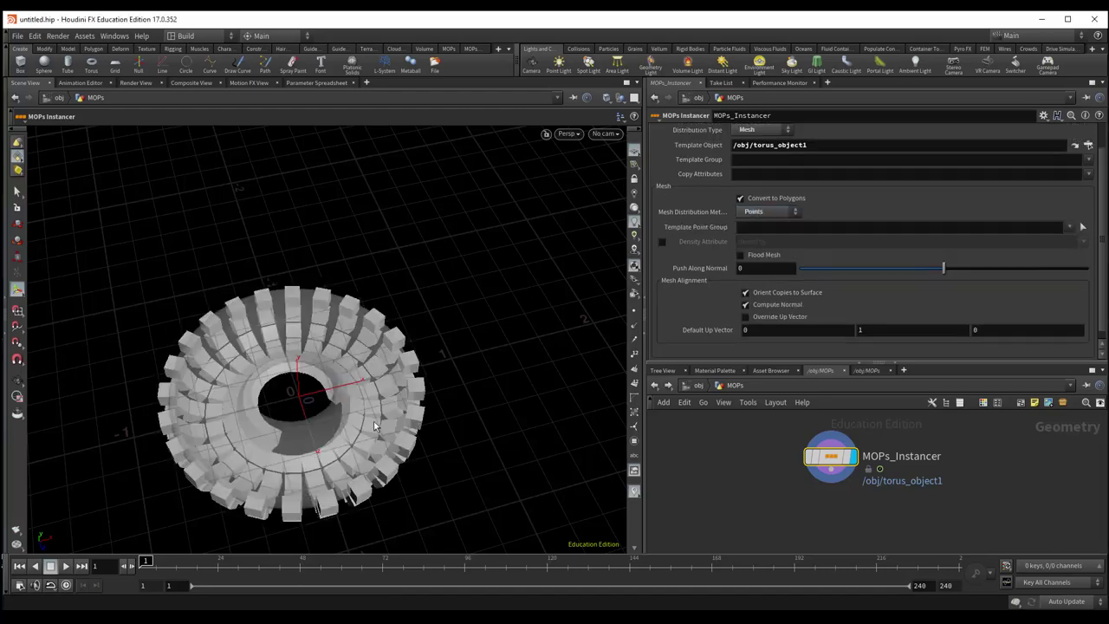
pyautogui.moveTo(367, 408)
pyautogui.mouseDown()
pyautogui.moveTo(394, 277)
pyautogui.moveTo(534, 330)
pyautogui.moveTo(528, 287)
pyautogui.moveTo(494, 265)
pyautogui.moveTo(417, 252)
pyautogui.moveTo(317, 278)
pyautogui.moveTo(337, 396)
pyautogui.moveTo(365, 413)
pyautogui.moveTo(394, 400)
pyautogui.mouseUp()
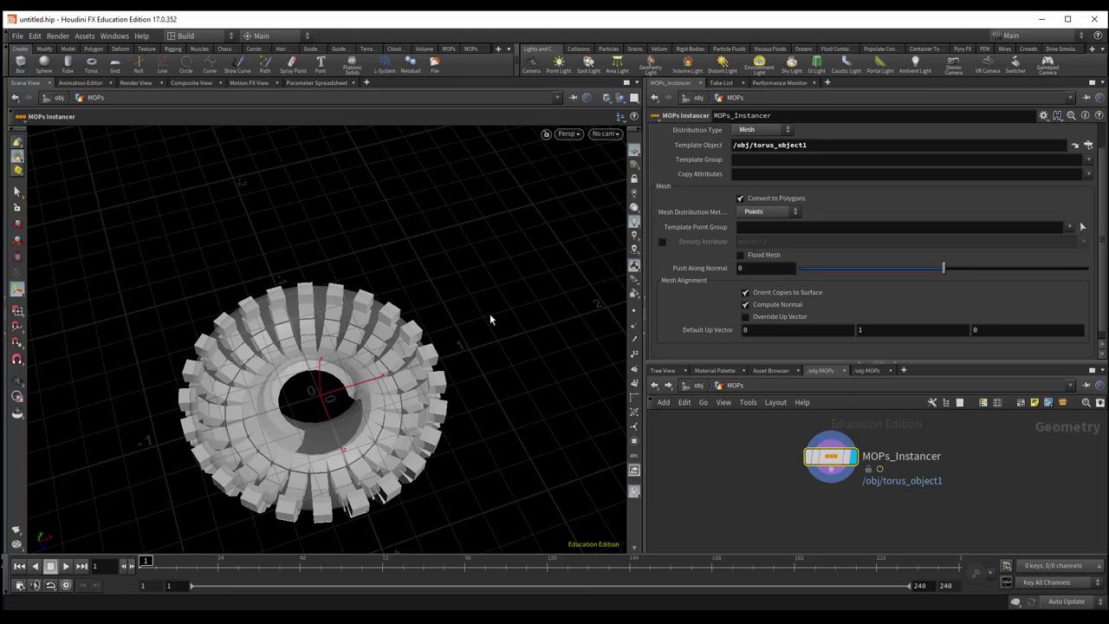
pyautogui.scroll(2, 711, 240)
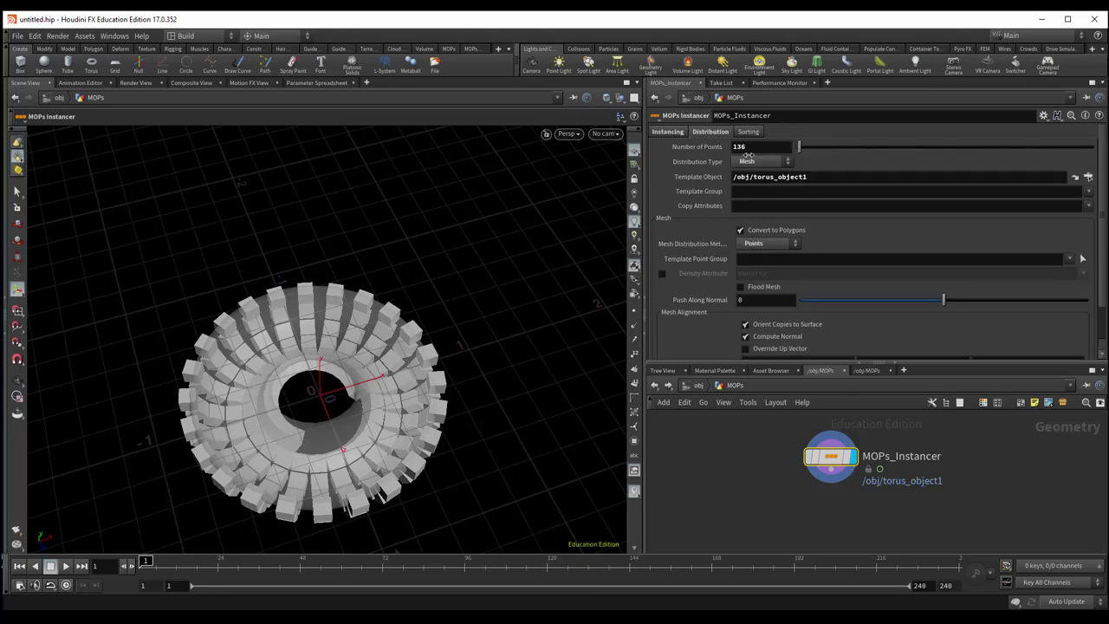
# Step: Try several point counts on the slider, then set Number of Points to 250
pyautogui.moveTo(792, 154); pyautogui.dragTo(796, 154)
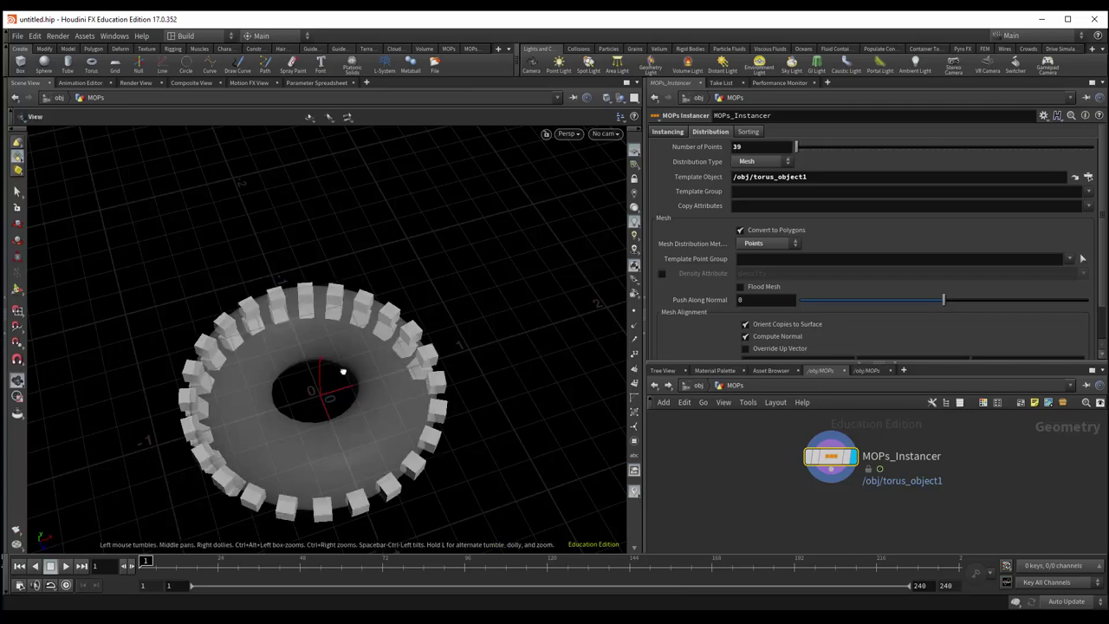
pyautogui.moveTo(346, 371)
pyautogui.mouseDown()
pyautogui.moveTo(457, 278)
pyautogui.moveTo(477, 293)
pyautogui.mouseUp()
pyautogui.moveTo(796, 148)
pyautogui.mouseDown()
pyautogui.moveTo(818, 148)
pyautogui.moveTo(805, 149)
pyautogui.mouseUp()
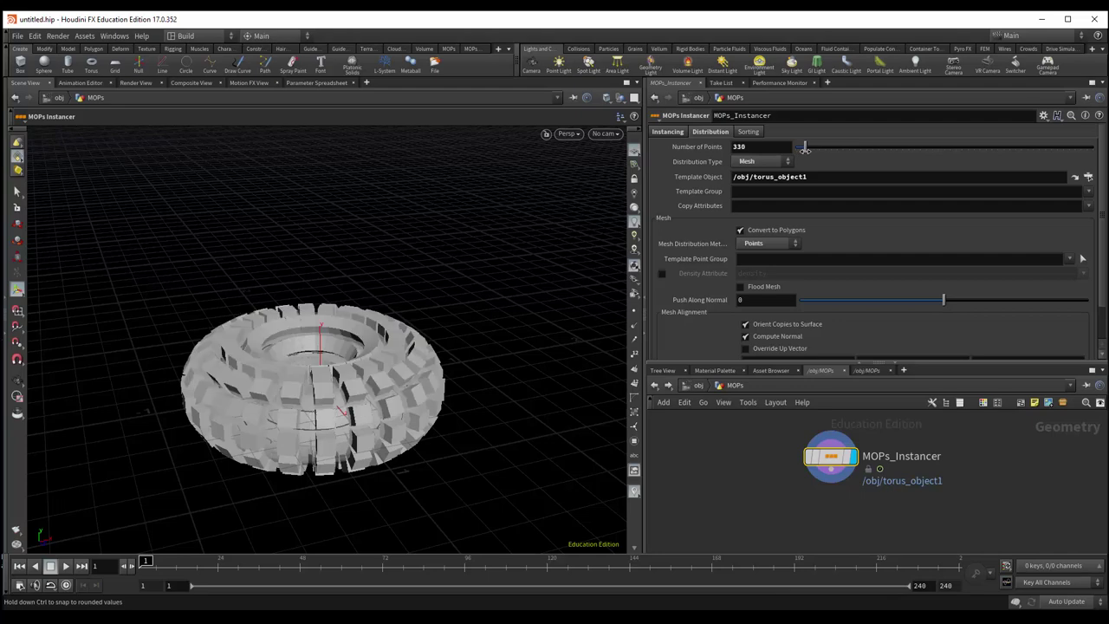
pyautogui.moveTo(474, 333); pyautogui.dragTo(450, 362)
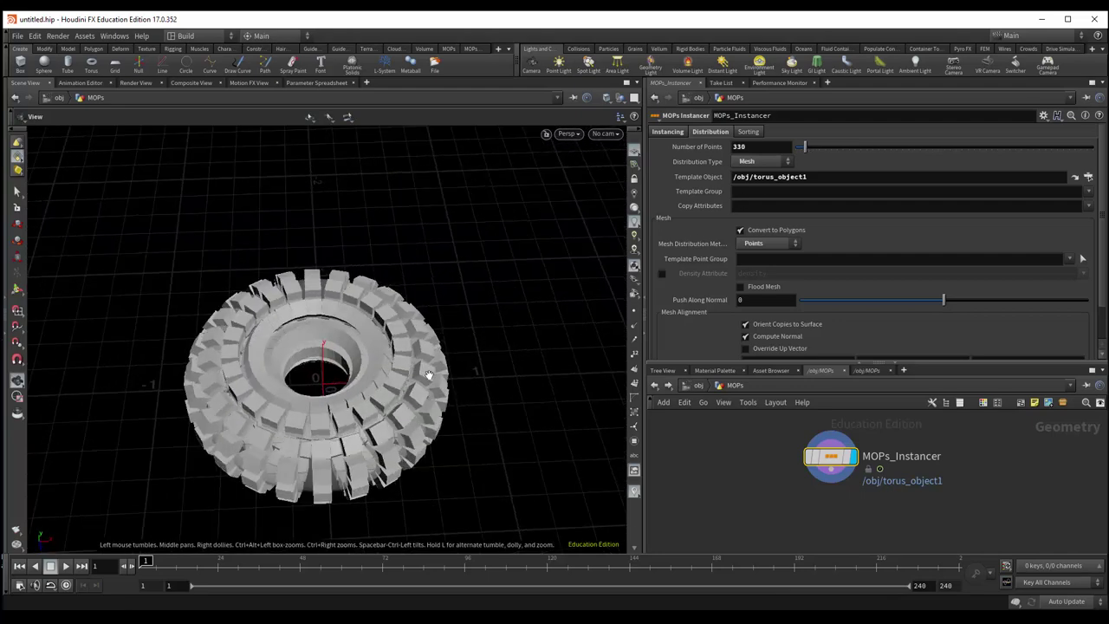
pyautogui.doubleClick(763, 147)
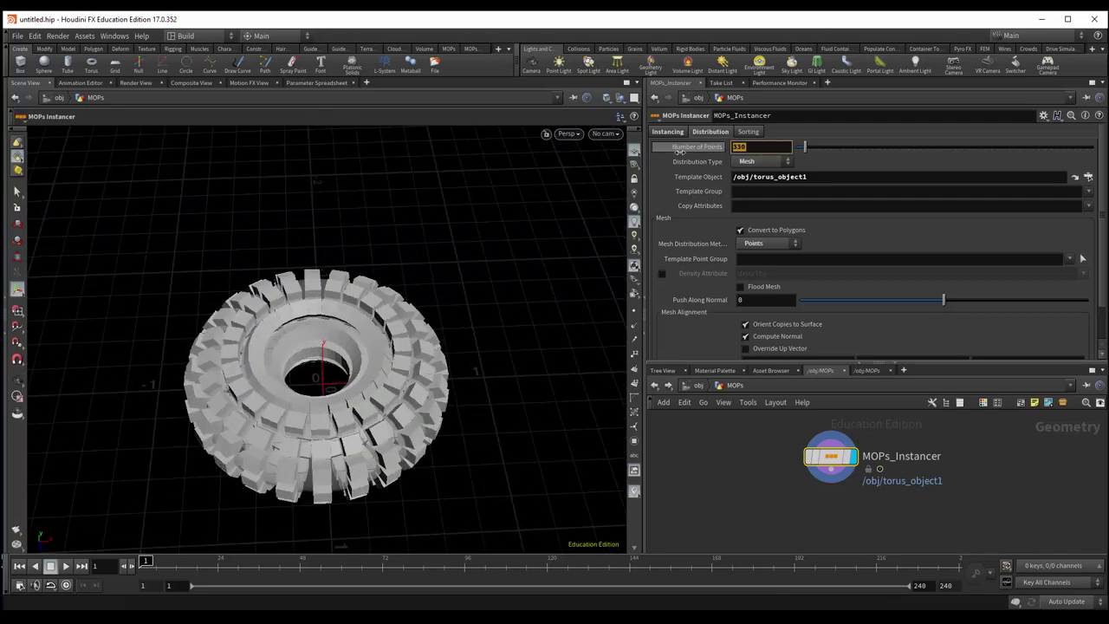
pyautogui.write('250')
pyautogui.press('Return')
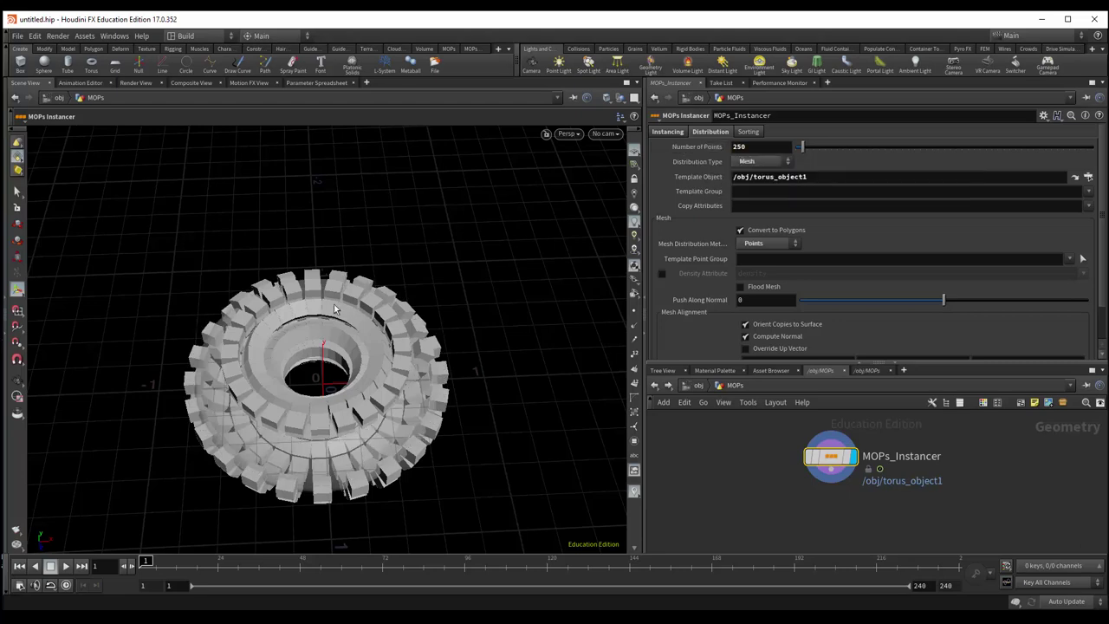
pyautogui.click(768, 243)
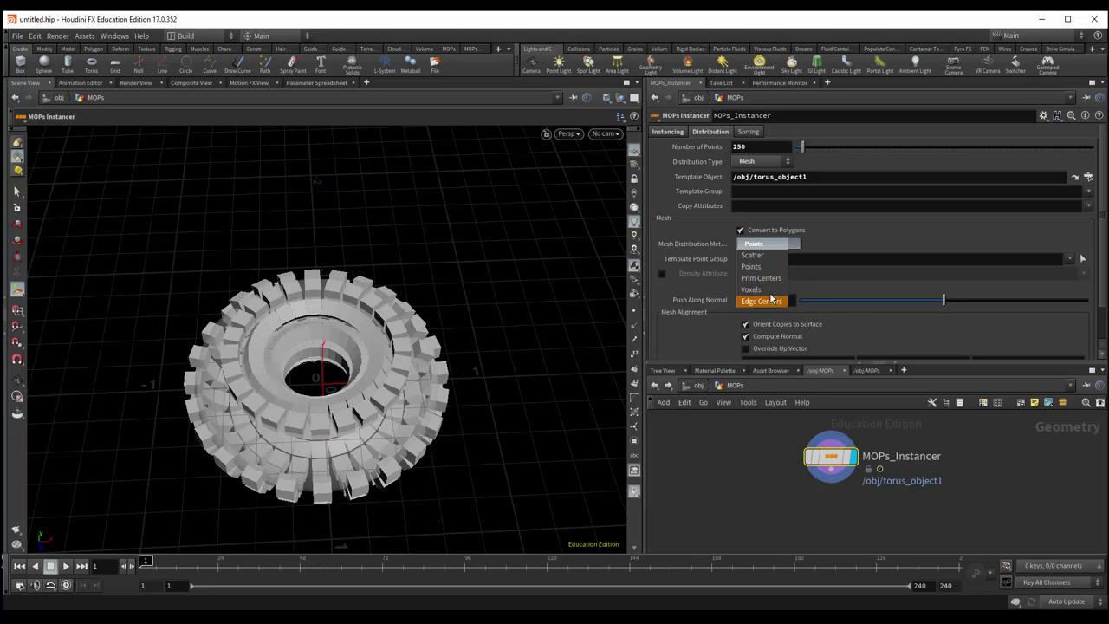
# Step: Switch back to Scatter with Scatter Seed 1.12 and Relax Iterations 0
pyautogui.click(762, 259)
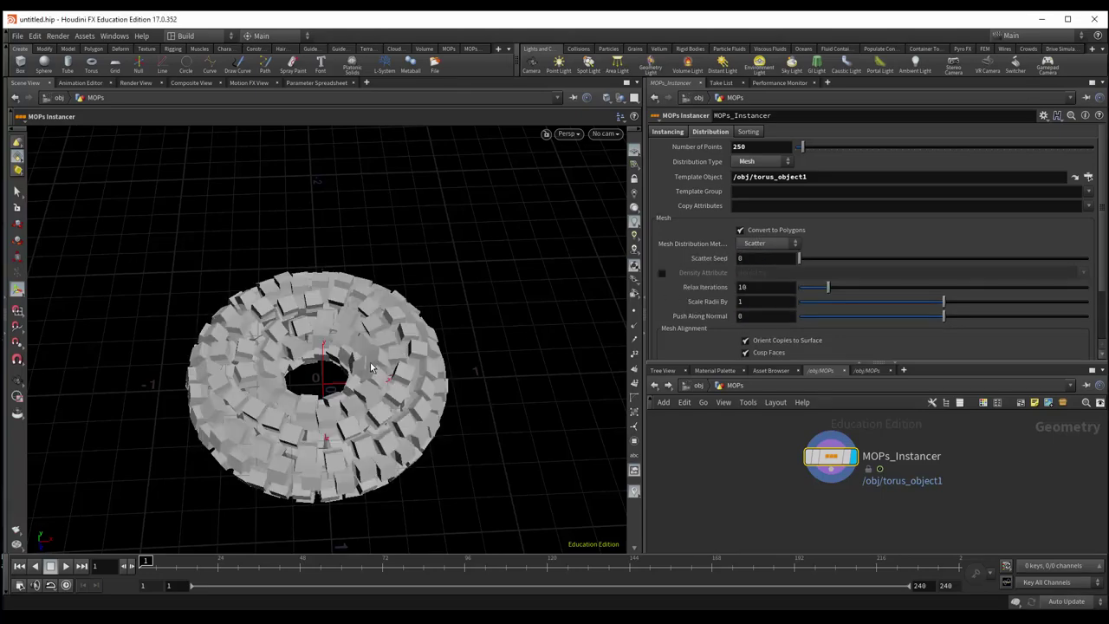
pyautogui.moveTo(374, 367)
pyautogui.mouseDown()
pyautogui.moveTo(315, 440)
pyautogui.moveTo(255, 325)
pyautogui.moveTo(344, 287)
pyautogui.moveTo(433, 302)
pyautogui.moveTo(445, 335)
pyautogui.moveTo(431, 322)
pyautogui.moveTo(457, 248)
pyautogui.moveTo(462, 256)
pyautogui.moveTo(437, 320)
pyautogui.moveTo(436, 240)
pyautogui.mouseUp()
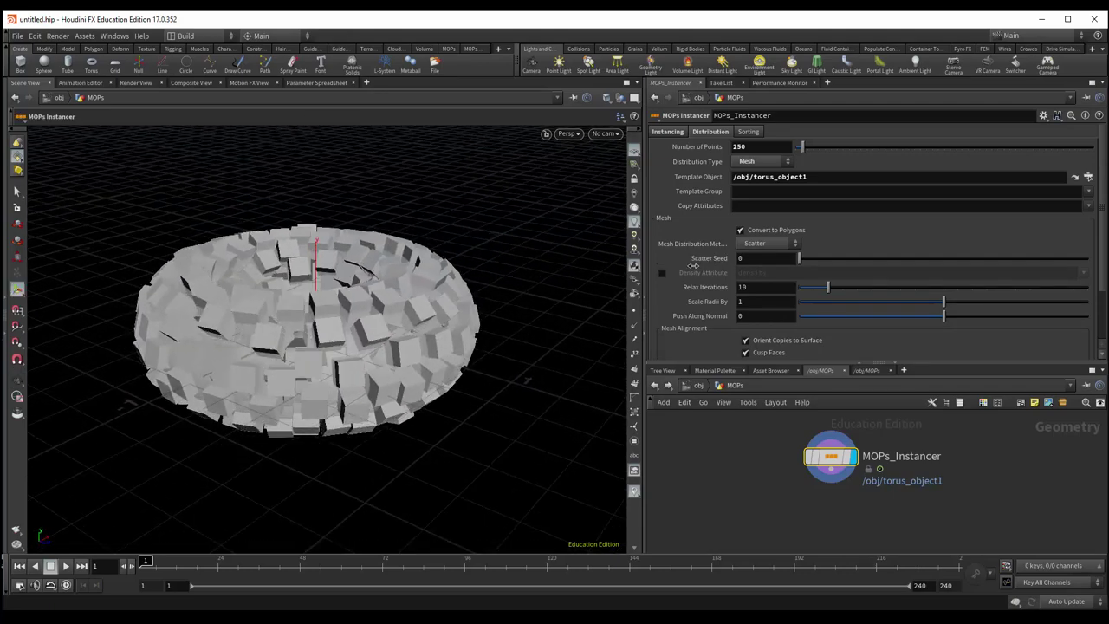
pyautogui.moveTo(801, 259); pyautogui.dragTo(831, 259)
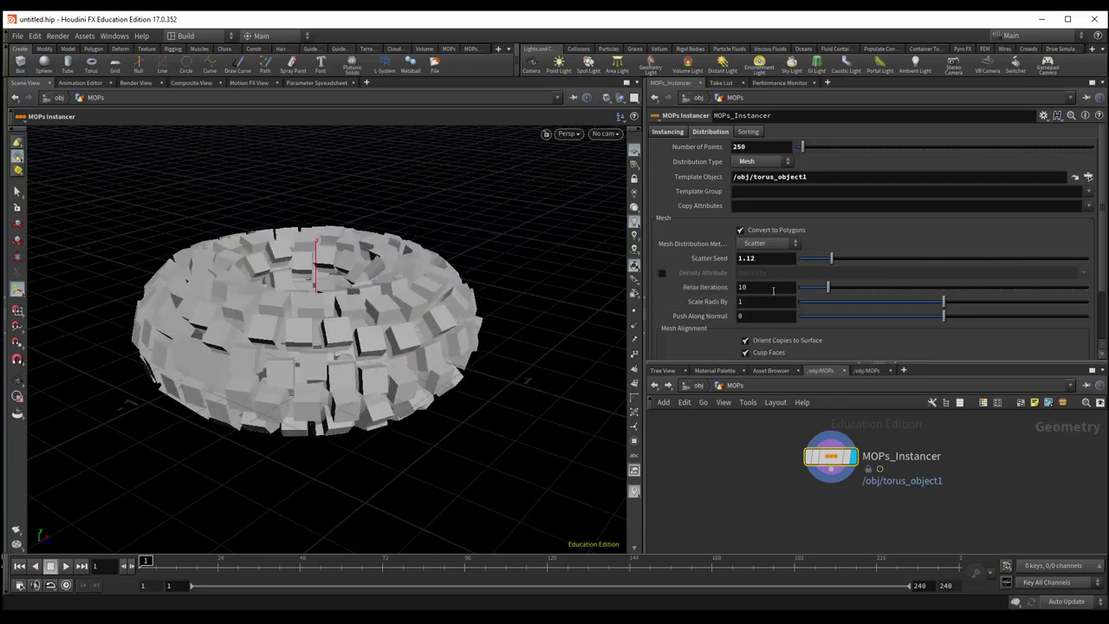
pyautogui.moveTo(829, 287)
pyautogui.mouseDown()
pyautogui.moveTo(1045, 283)
pyautogui.moveTo(793, 293)
pyautogui.mouseUp()
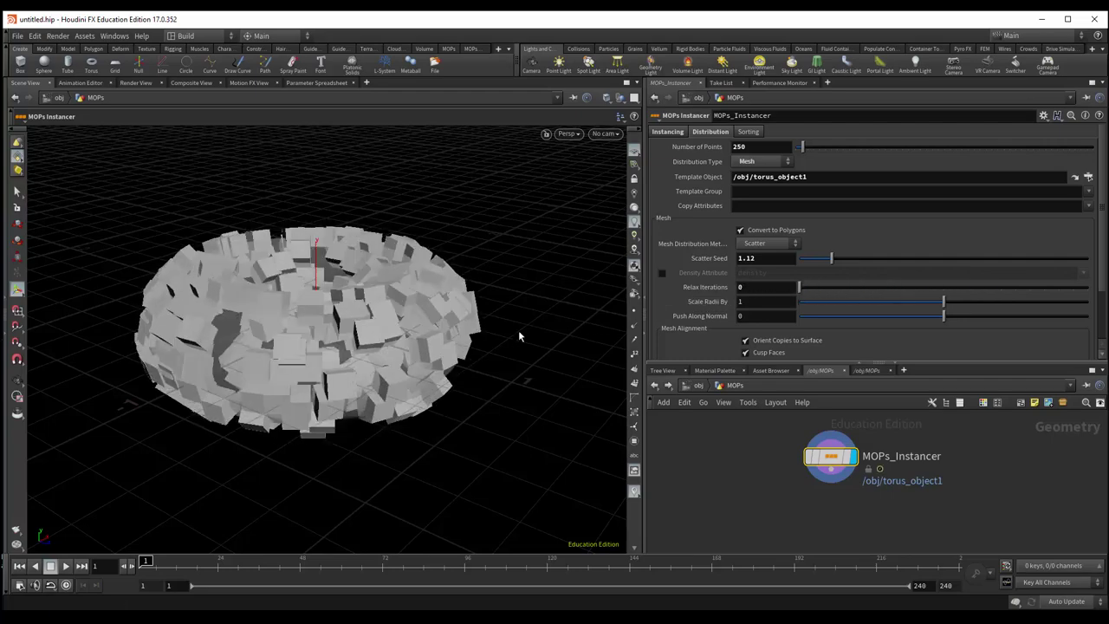
# Step: Raise Relax Iterations to 31 and set Scale Radii By to 1
pyautogui.press('Escape')
pyautogui.moveTo(517, 332)
pyautogui.mouseDown()
pyautogui.moveTo(319, 404)
pyautogui.moveTo(165, 283)
pyautogui.moveTo(260, 364)
pyautogui.moveTo(432, 393)
pyautogui.moveTo(153, 238)
pyautogui.moveTo(295, 322)
pyautogui.mouseUp()
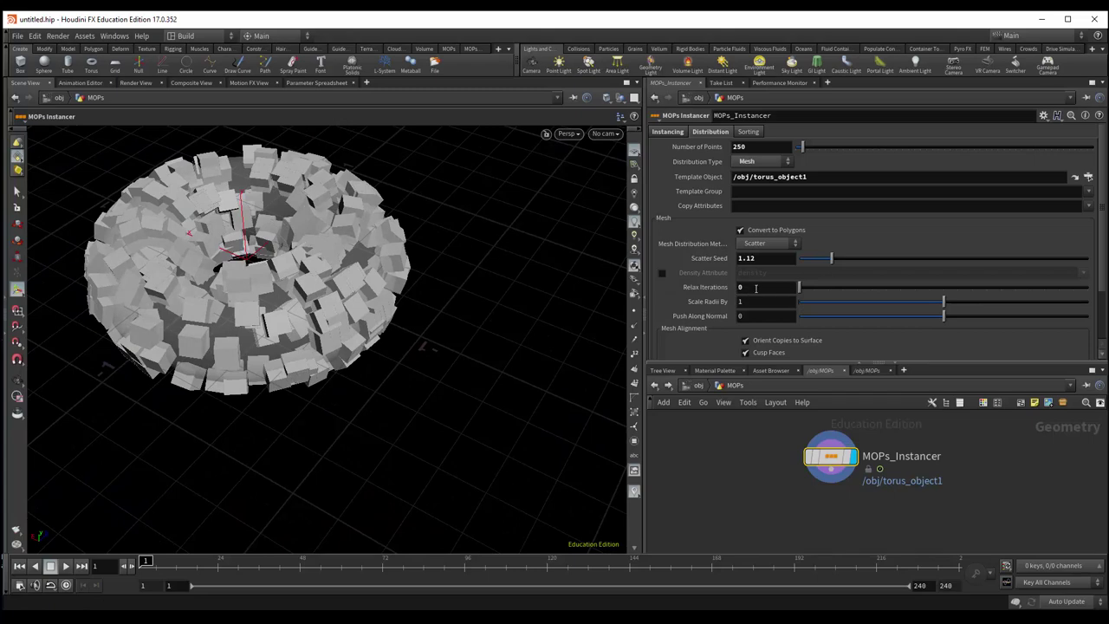
pyautogui.moveTo(798, 287); pyautogui.dragTo(889, 292)
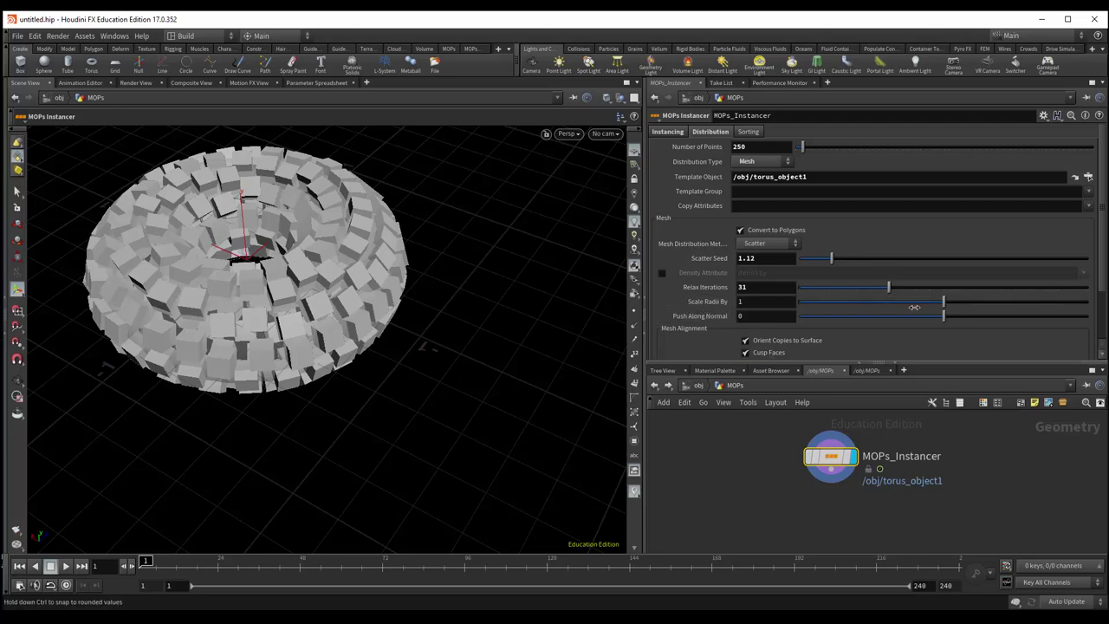
pyautogui.moveTo(945, 301)
pyautogui.mouseDown()
pyautogui.moveTo(1101, 305)
pyautogui.moveTo(1025, 303)
pyautogui.mouseUp()
pyautogui.click(774, 302)
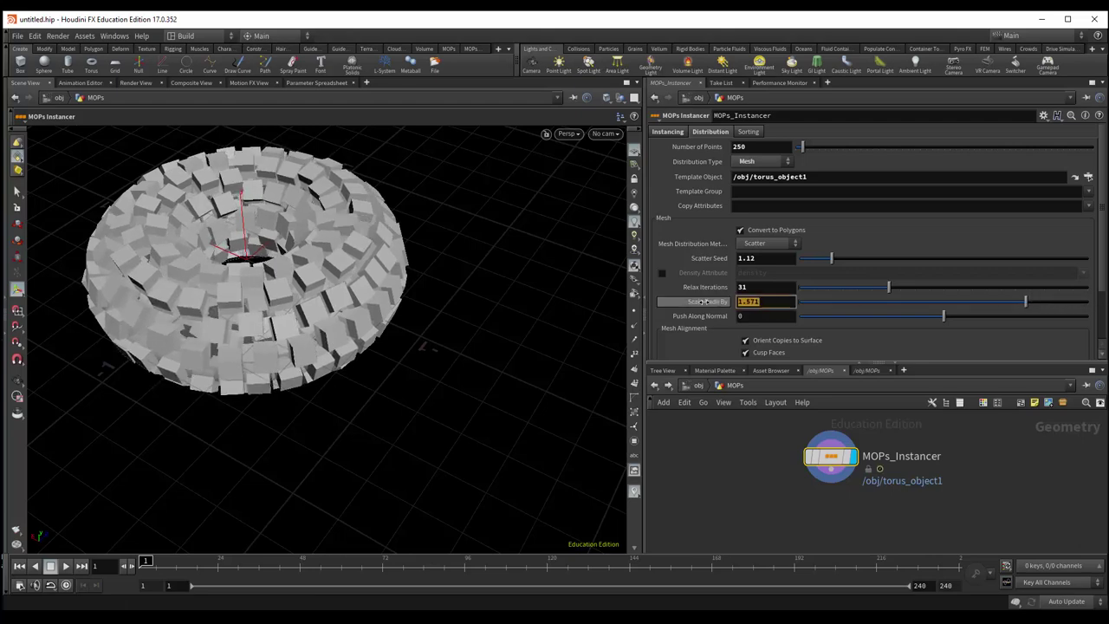
pyautogui.write('1')
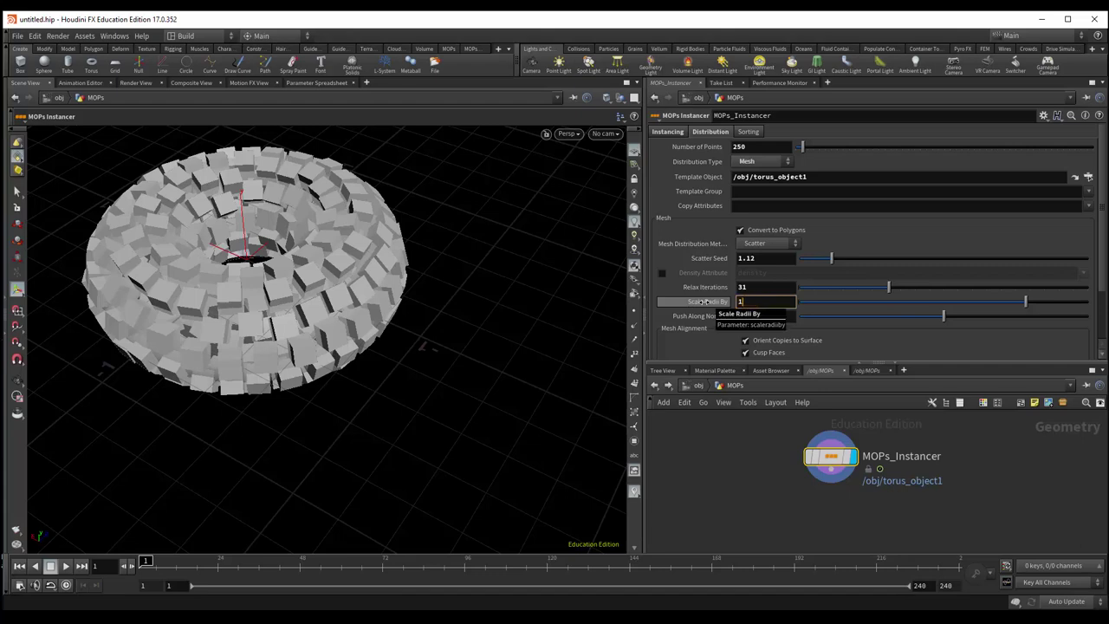
pyautogui.press('Return')
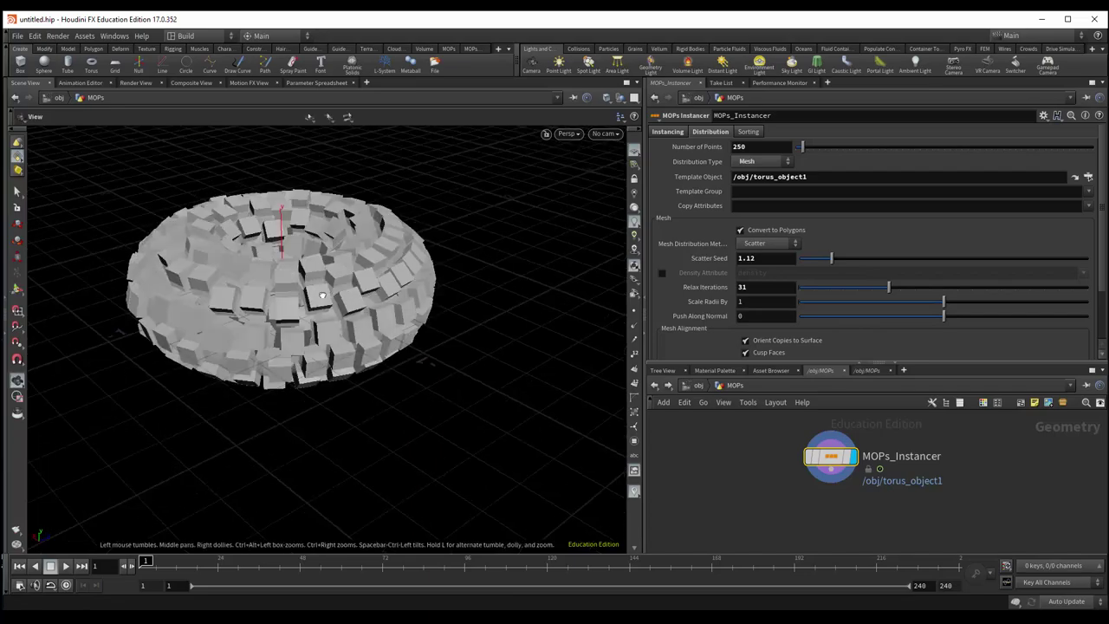
# Step: Test Push Along Normal, reset it to 0, and enlarge the network pane
pyautogui.keyDown('alt'); pyautogui.moveTo(389, 330); pyautogui.dragTo(357, 359); pyautogui.keyUp('alt')
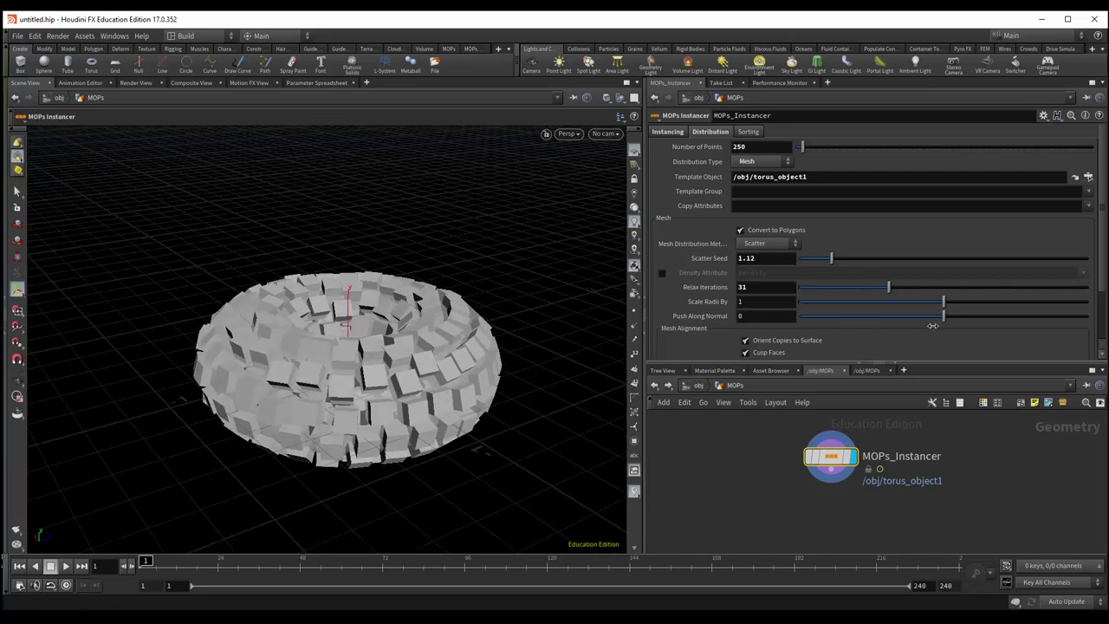
pyautogui.moveTo(944, 316)
pyautogui.mouseDown()
pyautogui.moveTo(959, 317)
pyautogui.moveTo(923, 344)
pyautogui.mouseUp()
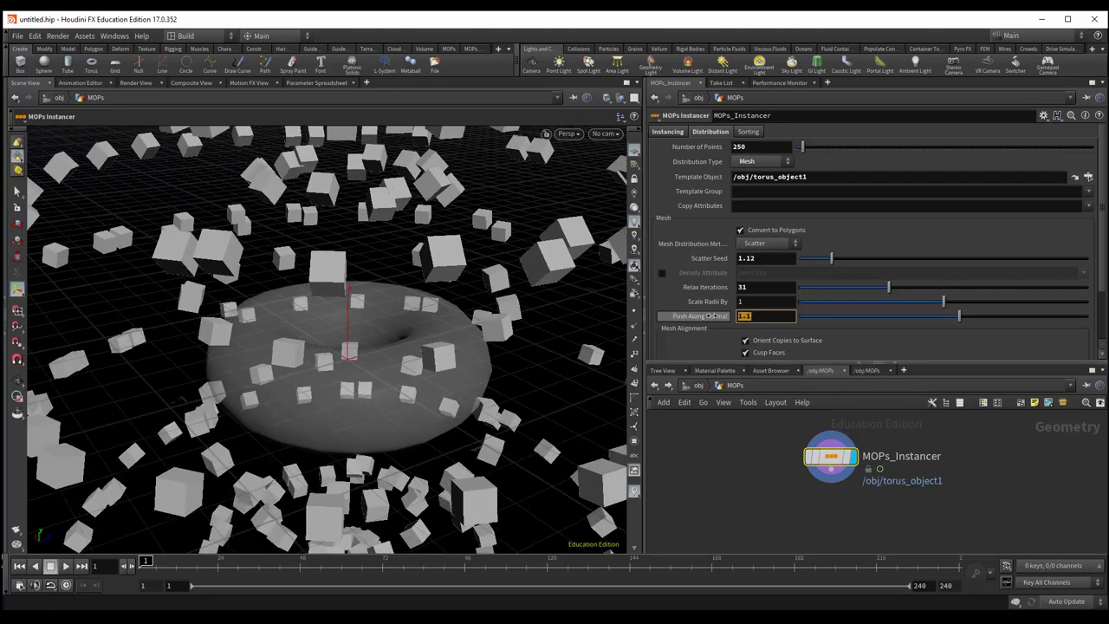
pyautogui.keyDown('ctrl'); pyautogui.middleClick(709, 316); pyautogui.keyUp('ctrl')
pyautogui.press('Escape')
pyautogui.moveTo(425, 327)
pyautogui.mouseDown()
pyautogui.moveTo(446, 401)
pyautogui.moveTo(416, 468)
pyautogui.mouseUp()
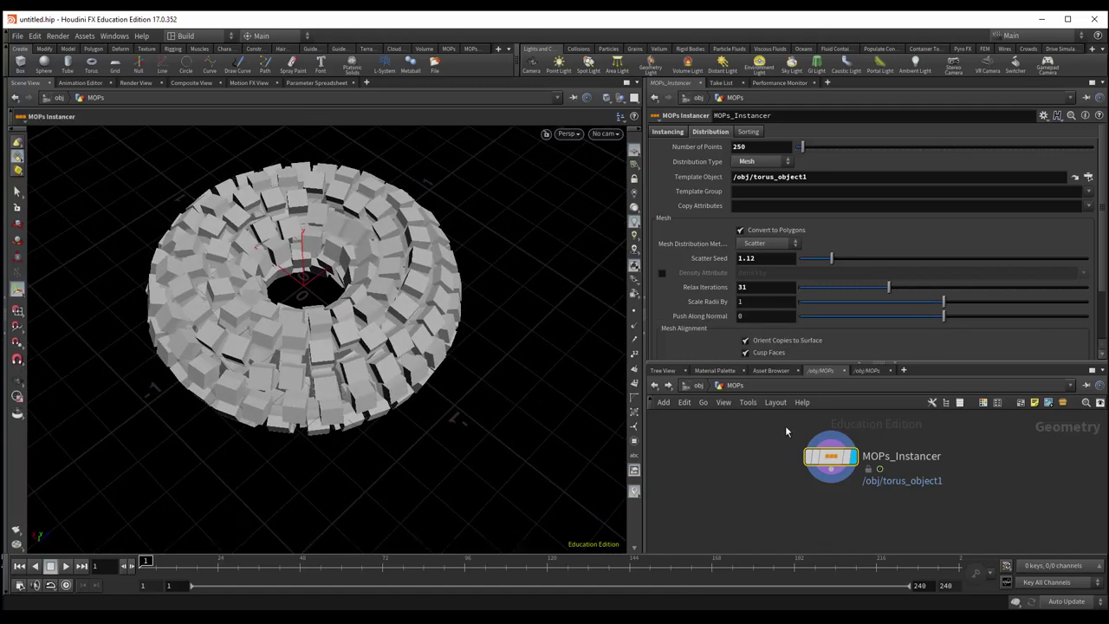
pyautogui.moveTo(830, 457); pyautogui.dragTo(844, 447)
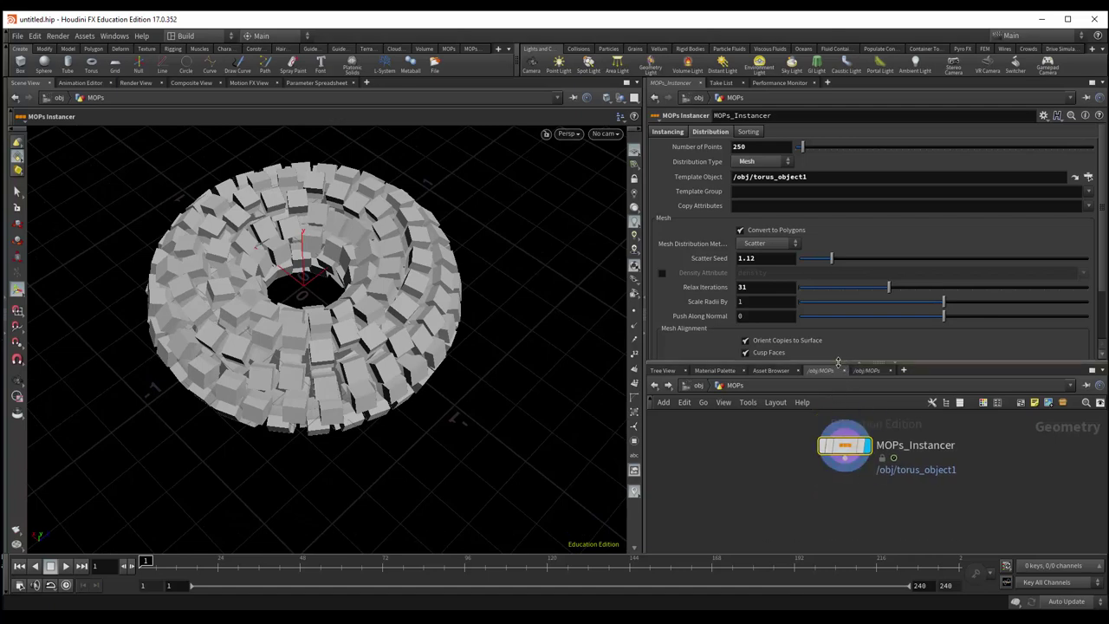
pyautogui.moveTo(838, 363); pyautogui.dragTo(838, 258)
pyautogui.moveTo(842, 391); pyautogui.dragTo(852, 352)
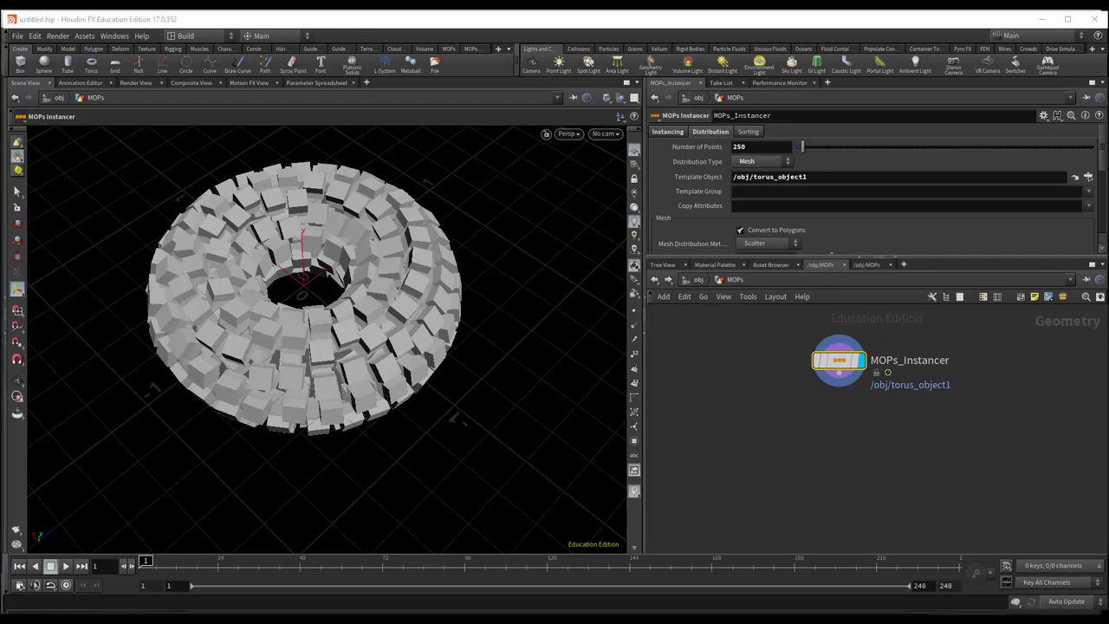
# Step: Turn off torus_object1's display flag at /obj and return inside MOPs
pyautogui.click(699, 280)
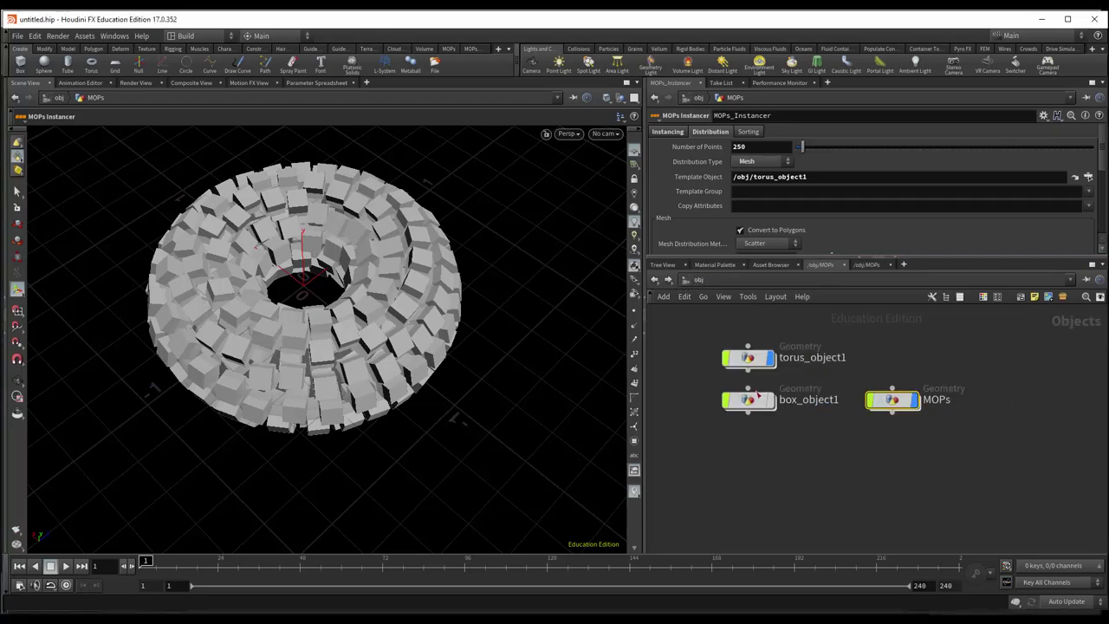
pyautogui.click(775, 334)
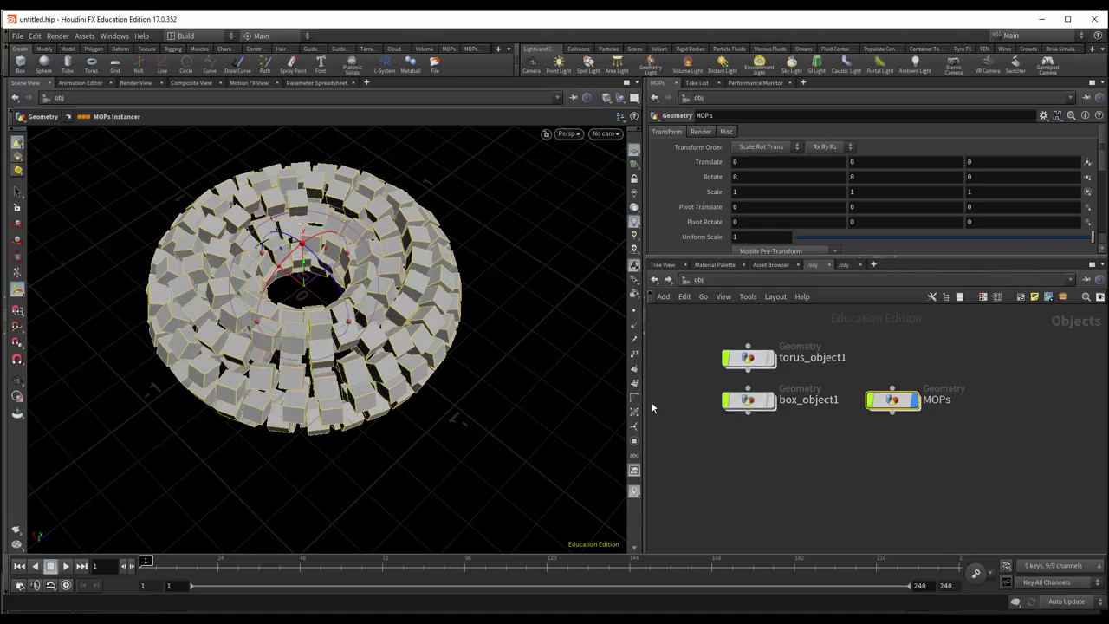
pyautogui.doubleClick(892, 399)
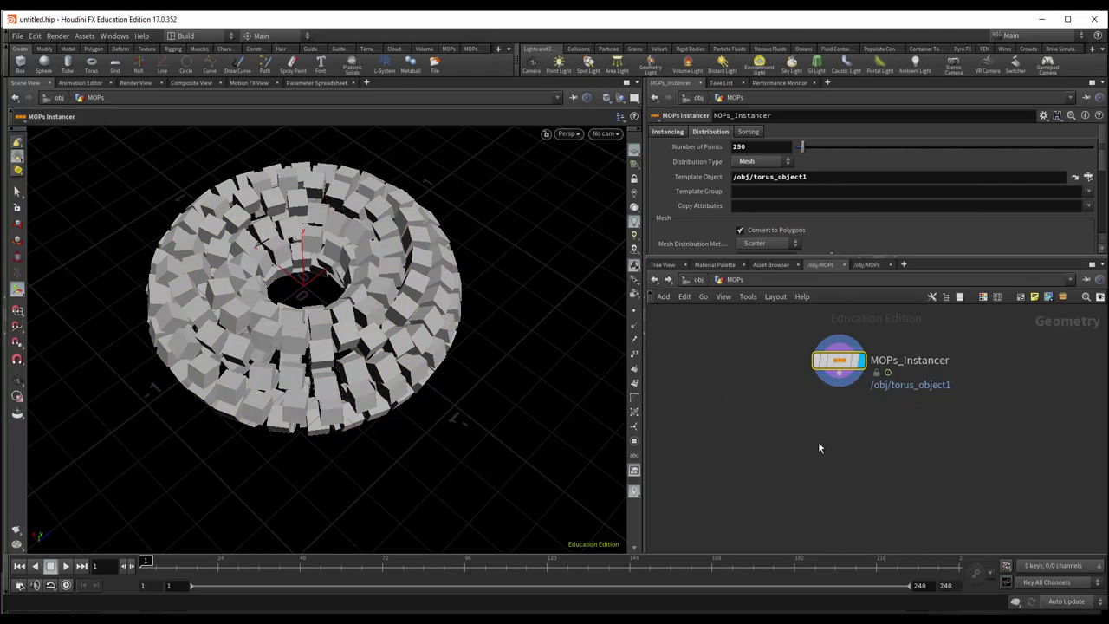
pyautogui.moveTo(841, 380); pyautogui.dragTo(837, 452)
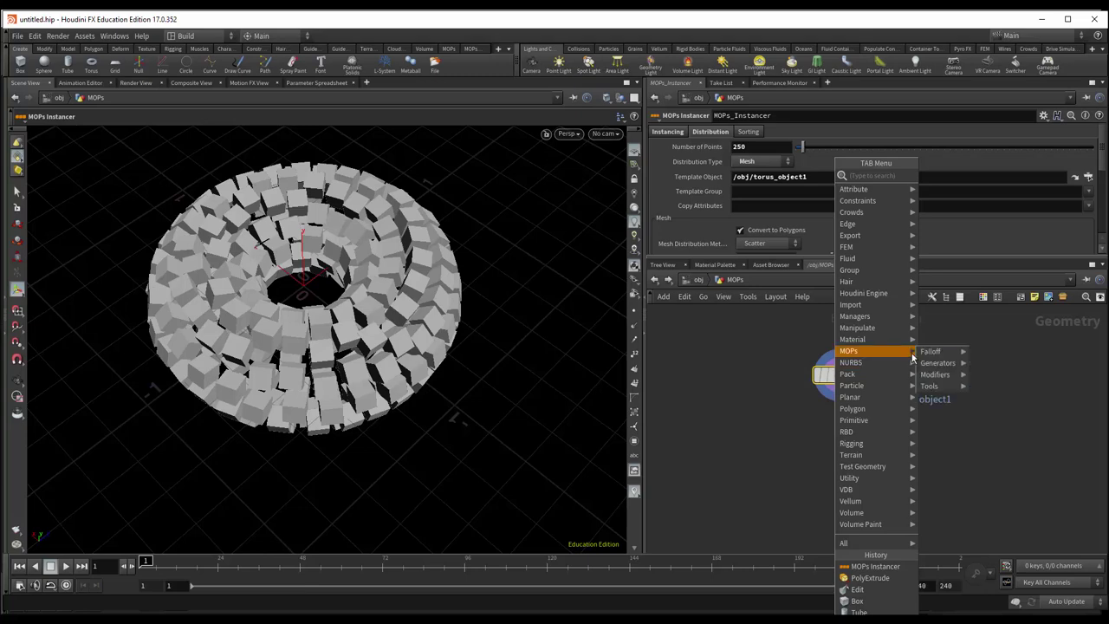
pyautogui.moveTo(849, 351)
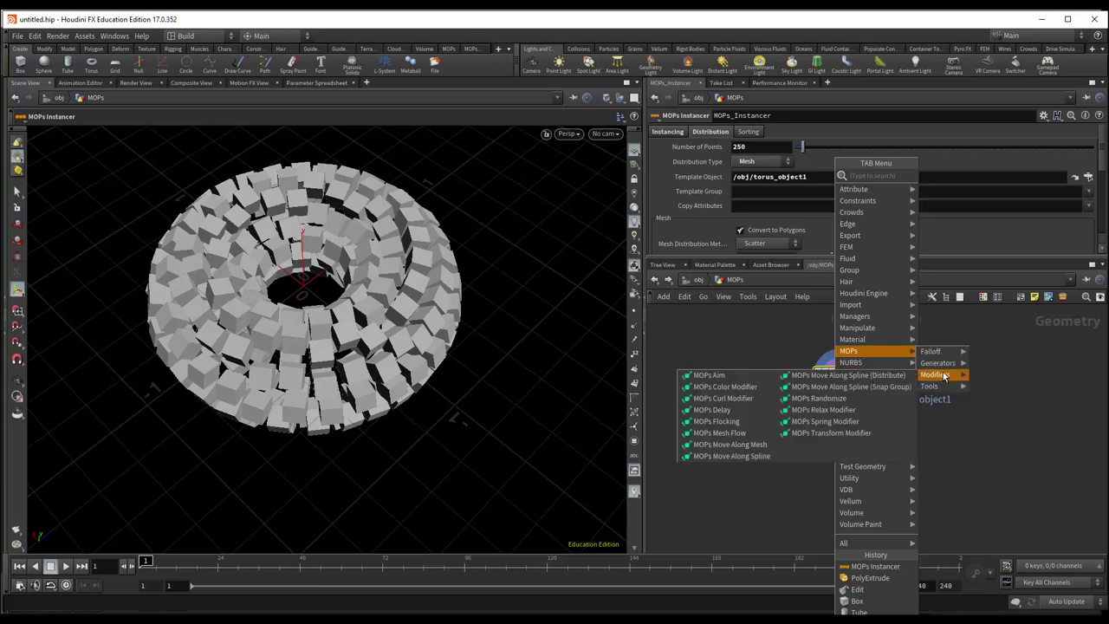
pyautogui.moveTo(931, 351)
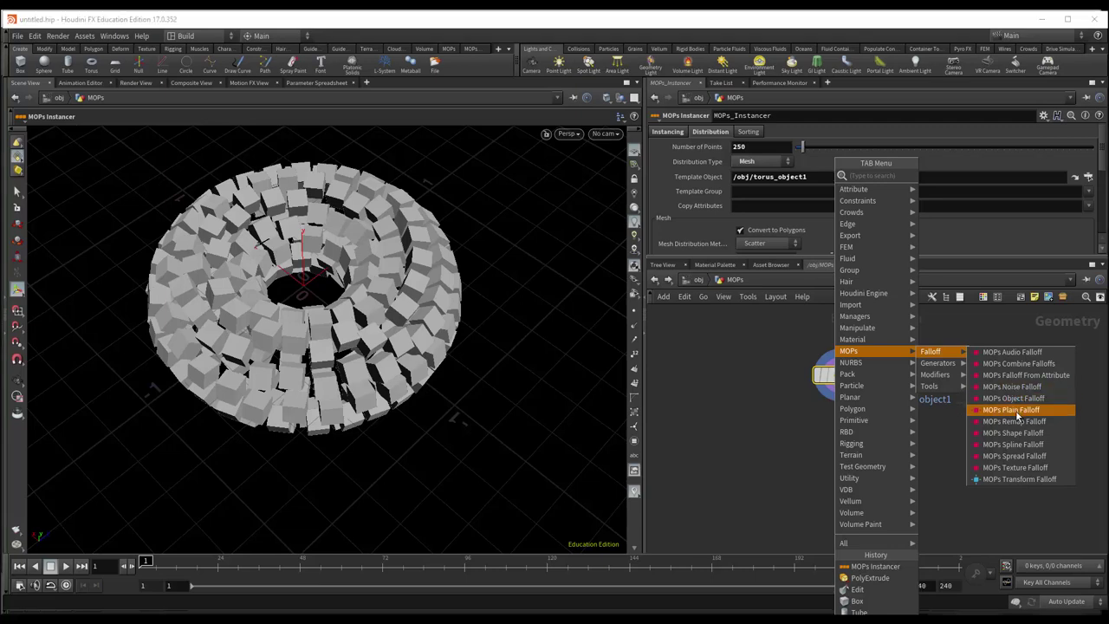
# Step: Add a MOPs Plain Falloff node wired under MOPs_Instancer
pyautogui.click(1019, 418)
pyautogui.click(836, 447)
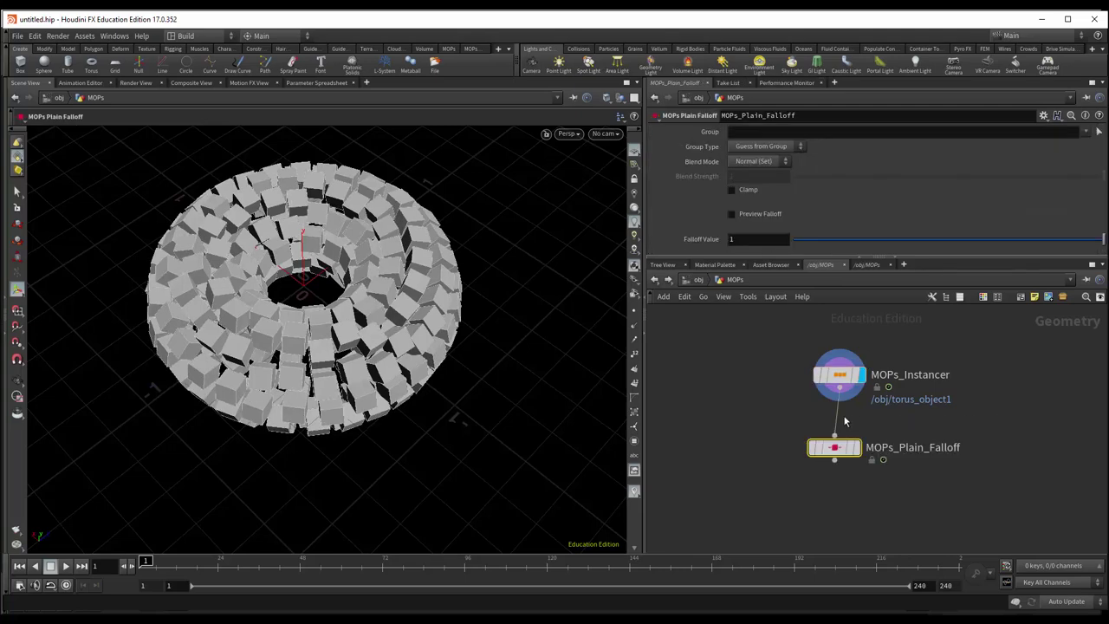
pyautogui.moveTo(844, 452); pyautogui.dragTo(849, 442)
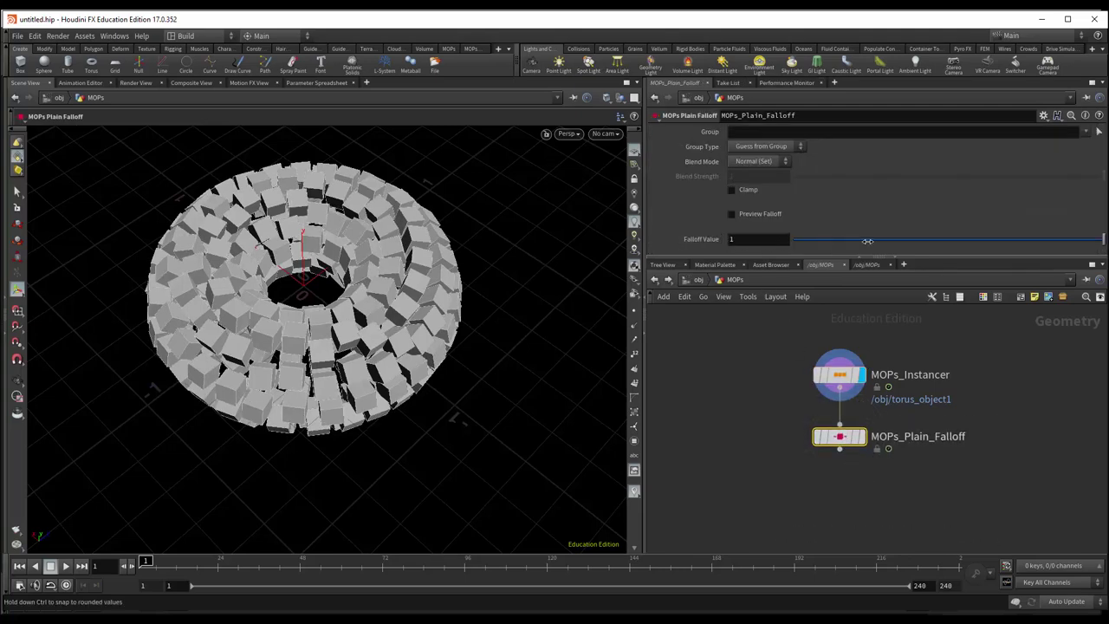
# Step: Add a MOPs Curl Modifier wired below the falloff from the MOPs Modifiers menu
pyautogui.moveTo(840, 451); pyautogui.dragTo(847, 501)
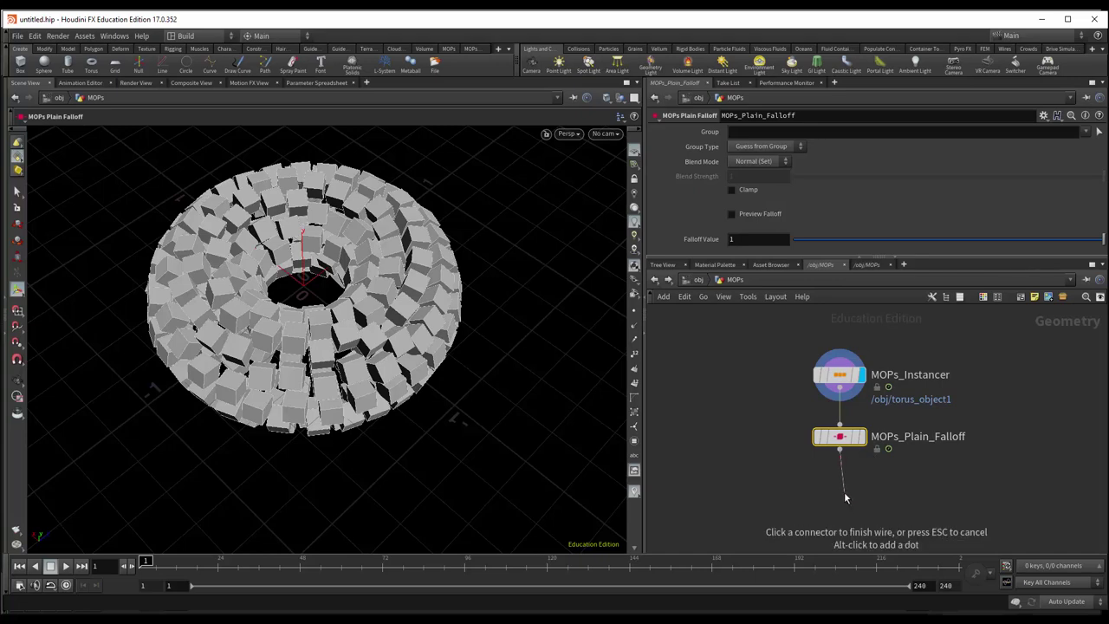
pyautogui.press('Tab')
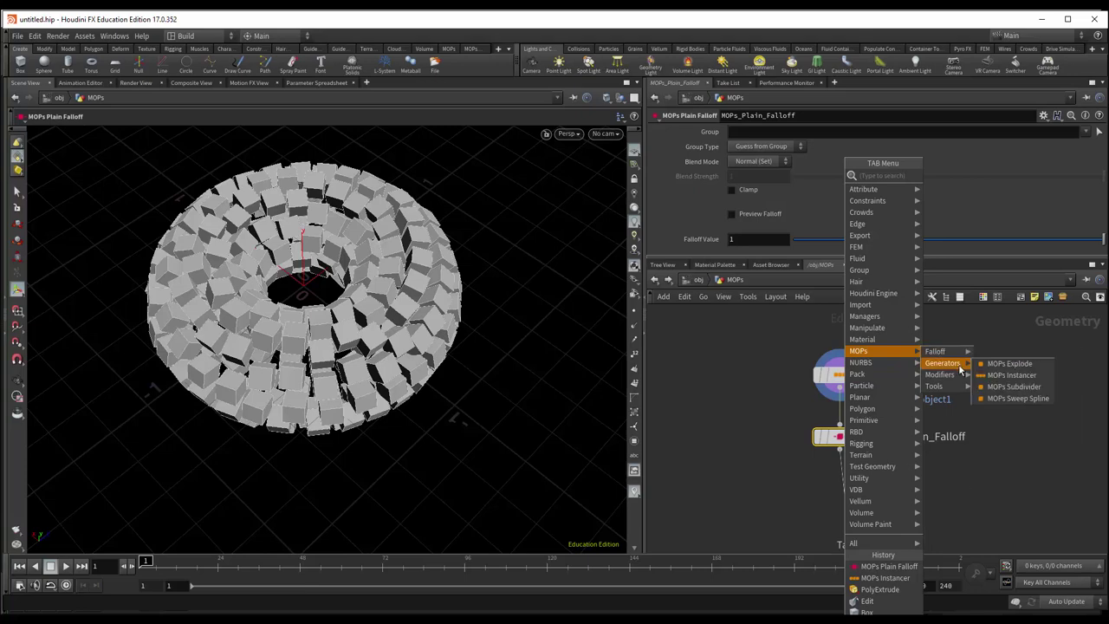
pyautogui.moveTo(942, 374)
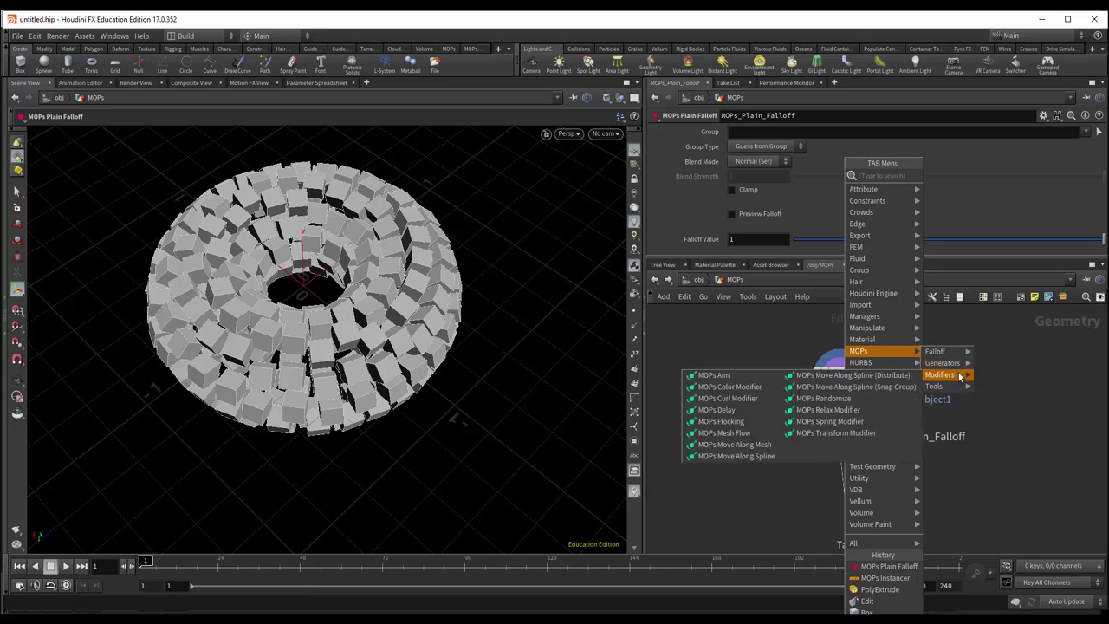
pyautogui.click(728, 398)
pyautogui.click(839, 490)
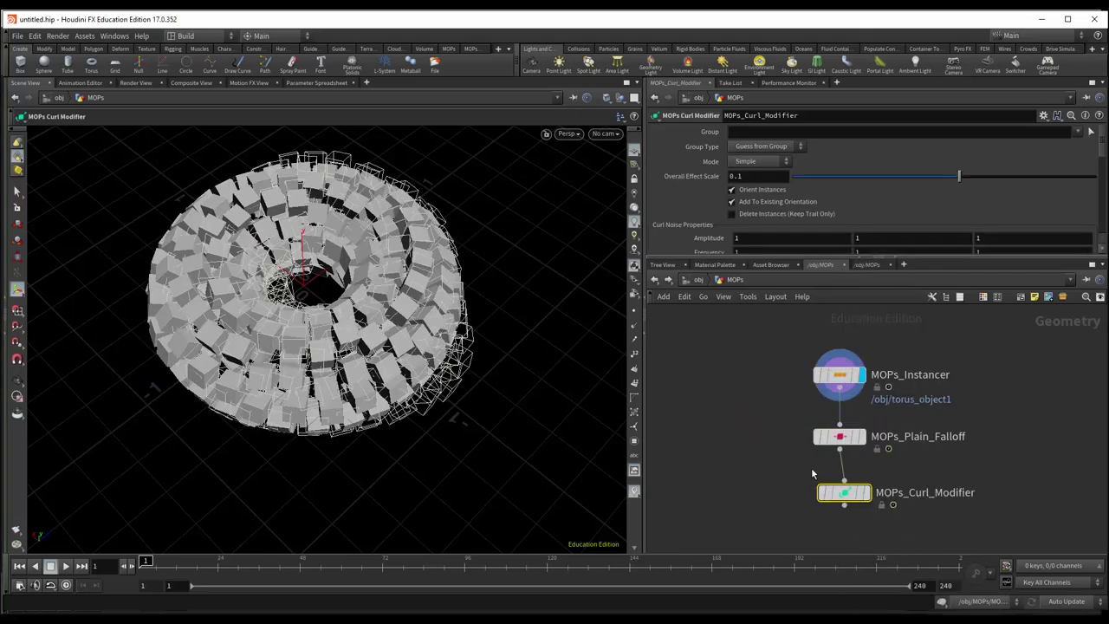
# Step: Display the MOPs_Curl_Modifier and raise its overall effect scale to 0.432, scattering the cubes
pyautogui.click(864, 498)
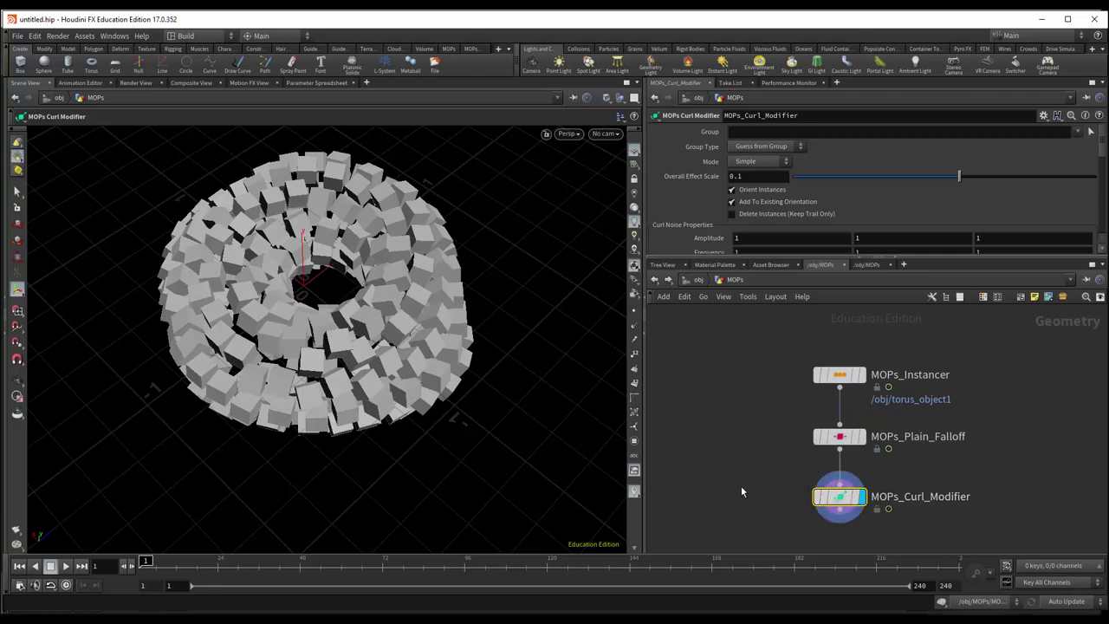
pyautogui.moveTo(839, 496); pyautogui.dragTo(839, 495)
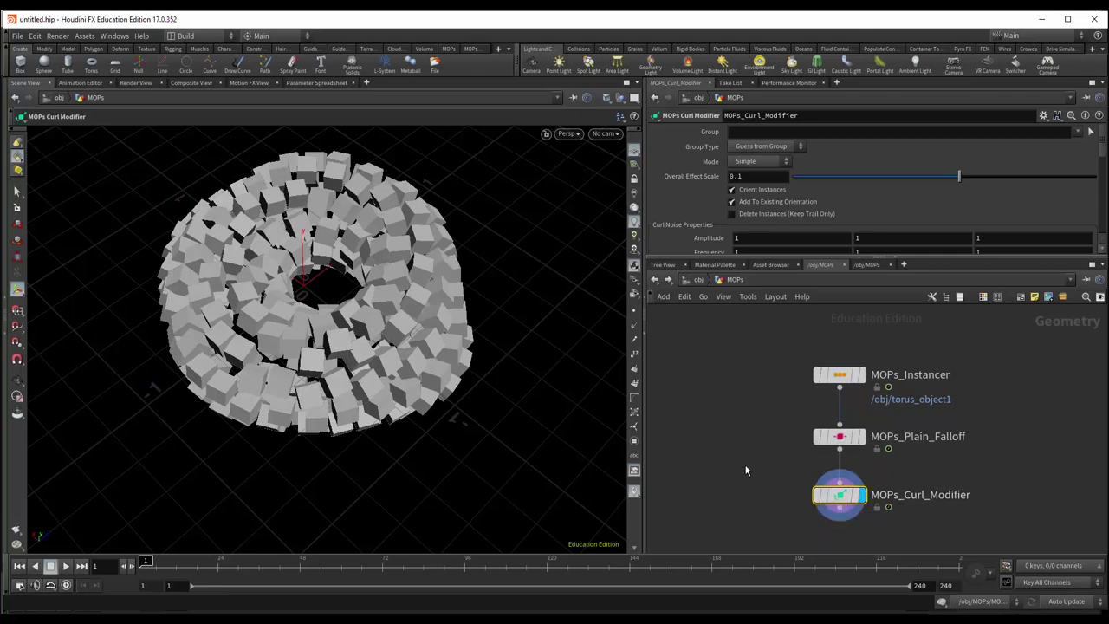
pyautogui.moveTo(746, 471)
pyautogui.mouseDown(button='middle')
pyautogui.moveTo(768, 449)
pyautogui.moveTo(762, 489)
pyautogui.mouseUp(button='middle')
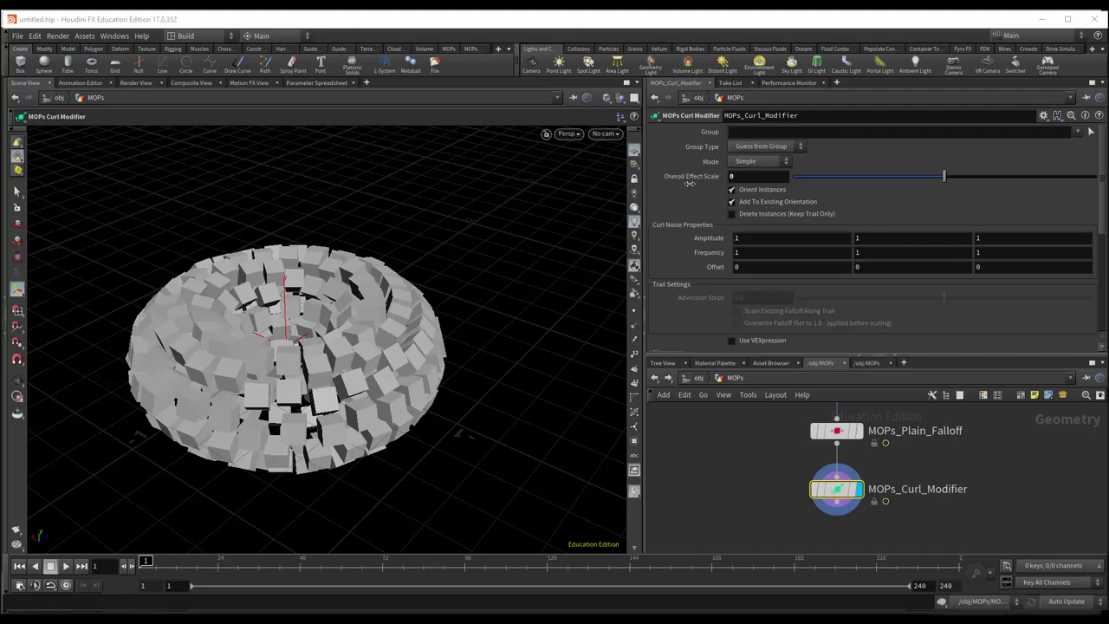
pyautogui.moveTo(503, 312)
pyautogui.mouseDown()
pyautogui.moveTo(470, 379)
pyautogui.moveTo(419, 368)
pyautogui.moveTo(335, 439)
pyautogui.moveTo(390, 408)
pyautogui.mouseUp()
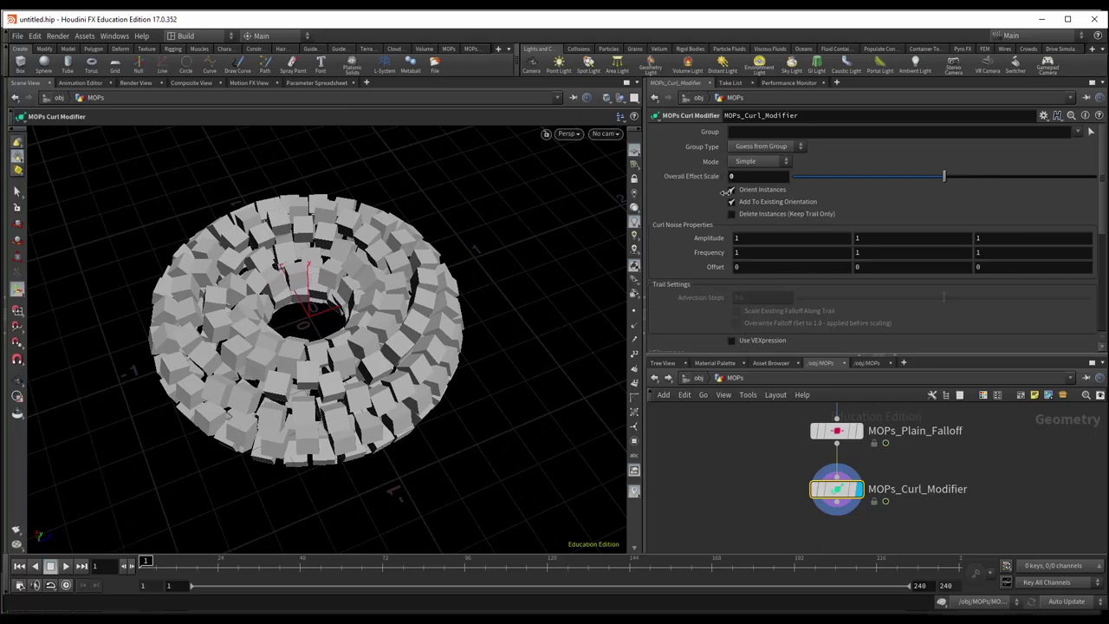
pyautogui.moveTo(944, 176); pyautogui.dragTo(1010, 182)
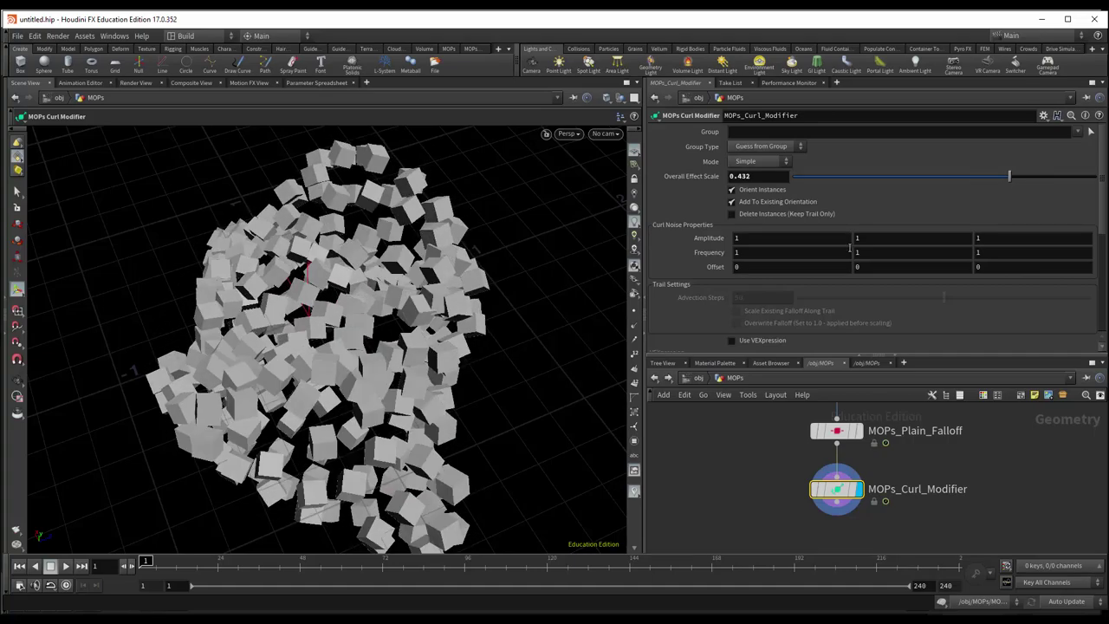
pyautogui.press('Escape')
pyautogui.moveTo(573, 330)
pyautogui.mouseDown()
pyautogui.moveTo(468, 330)
pyautogui.moveTo(359, 254)
pyautogui.moveTo(474, 386)
pyautogui.moveTo(431, 379)
pyautogui.mouseUp()
pyautogui.press('Return')
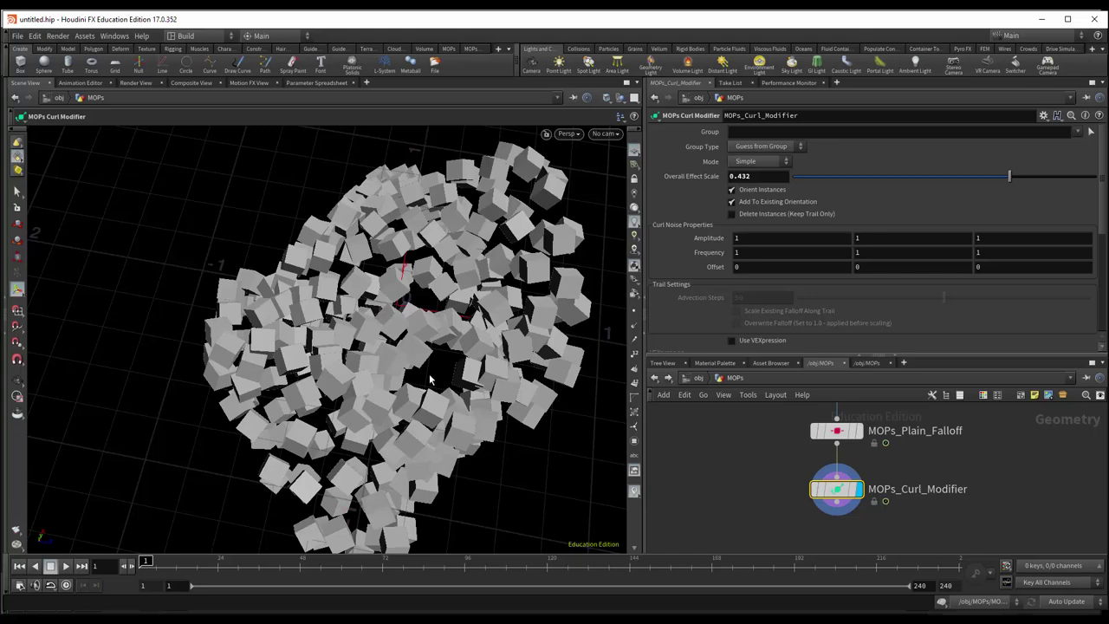
pyautogui.moveTo(443, 372)
pyautogui.mouseDown()
pyautogui.moveTo(240, 312)
pyautogui.moveTo(309, 391)
pyautogui.moveTo(372, 372)
pyautogui.moveTo(478, 421)
pyautogui.moveTo(409, 414)
pyautogui.mouseUp()
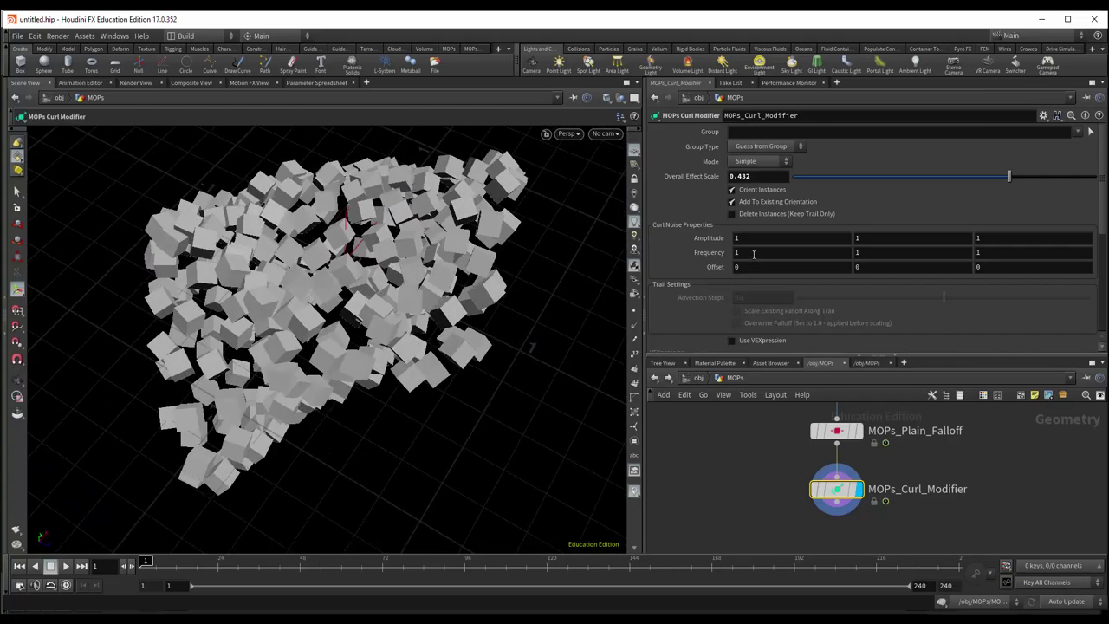
# Step: Set the curl noise Frequency to 5 on all three axes
pyautogui.click(752, 252)
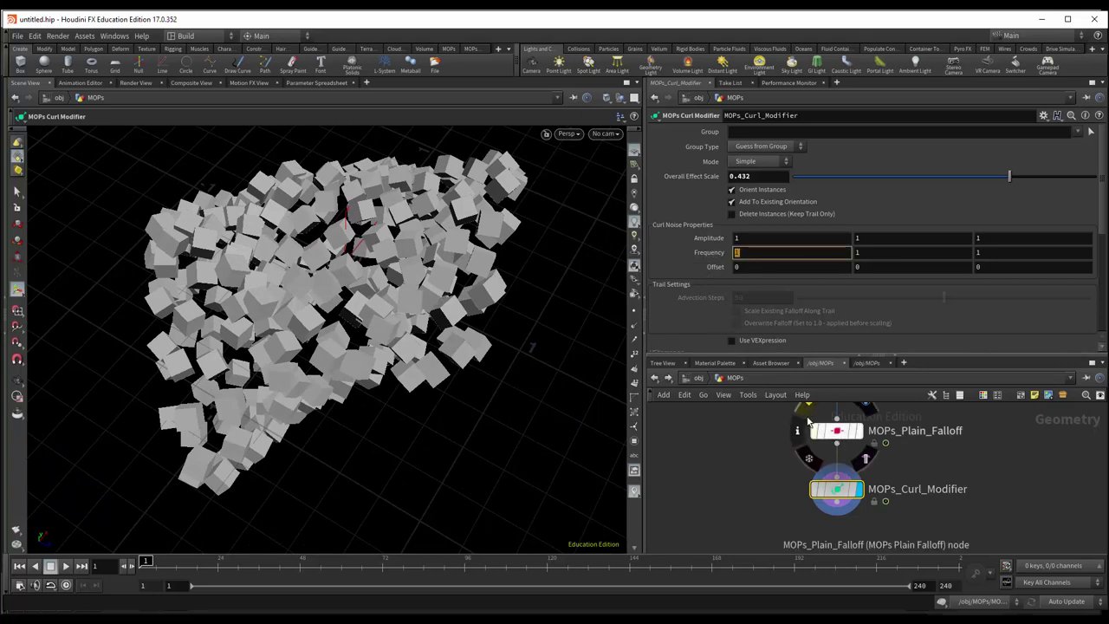
pyautogui.write('5')
pyautogui.press('Return')
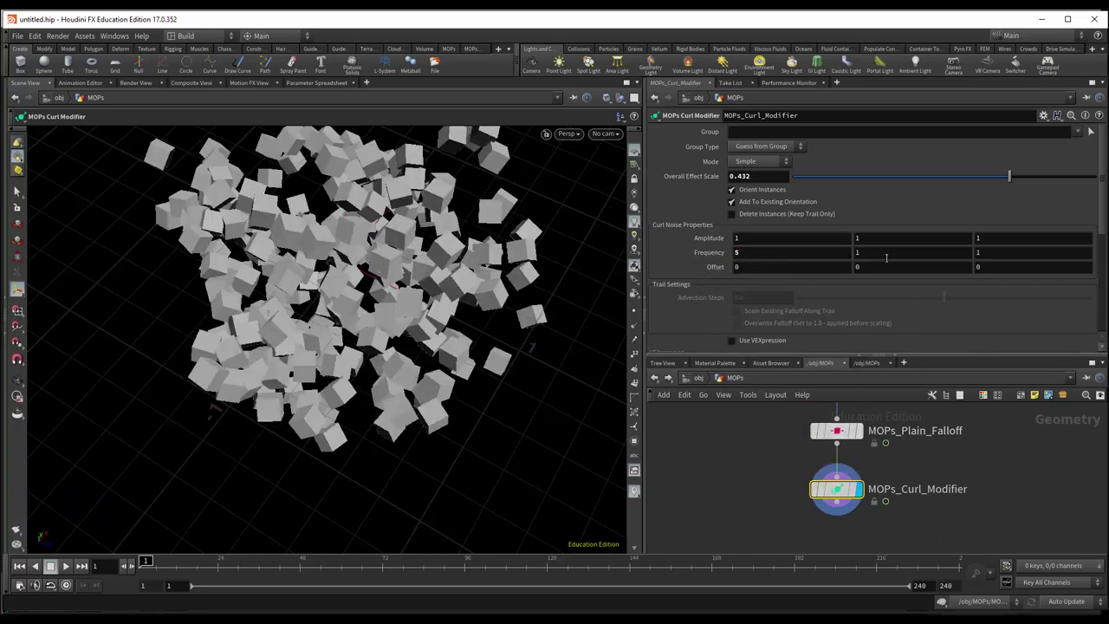
pyautogui.click(857, 252)
pyautogui.write('5')
pyautogui.press('Return')
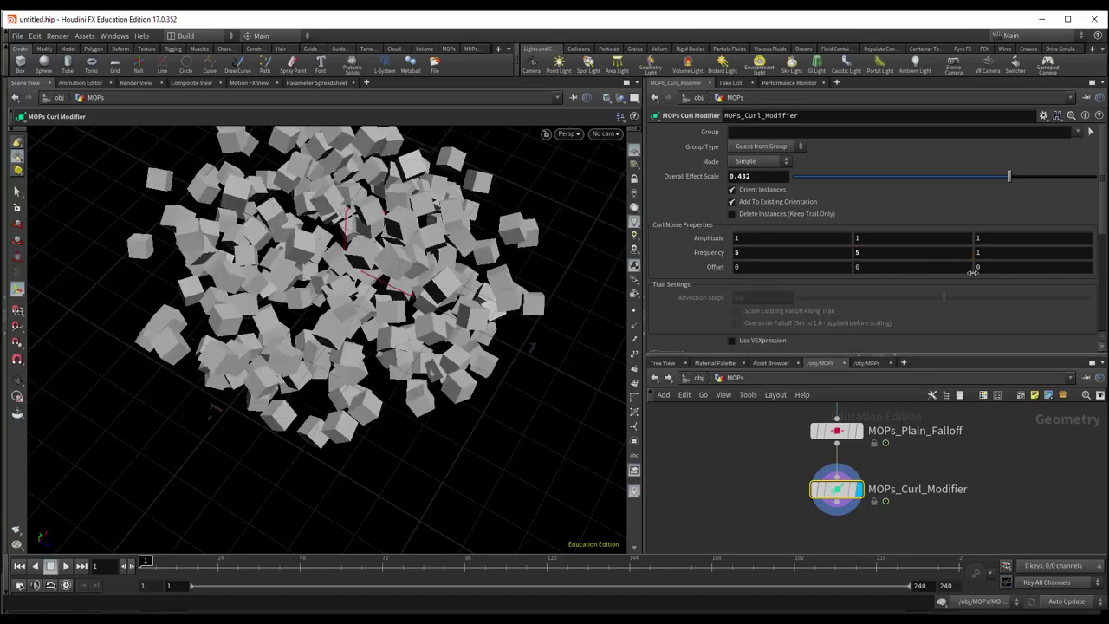
pyautogui.click(987, 252)
pyautogui.write('5')
pyautogui.press('Return')
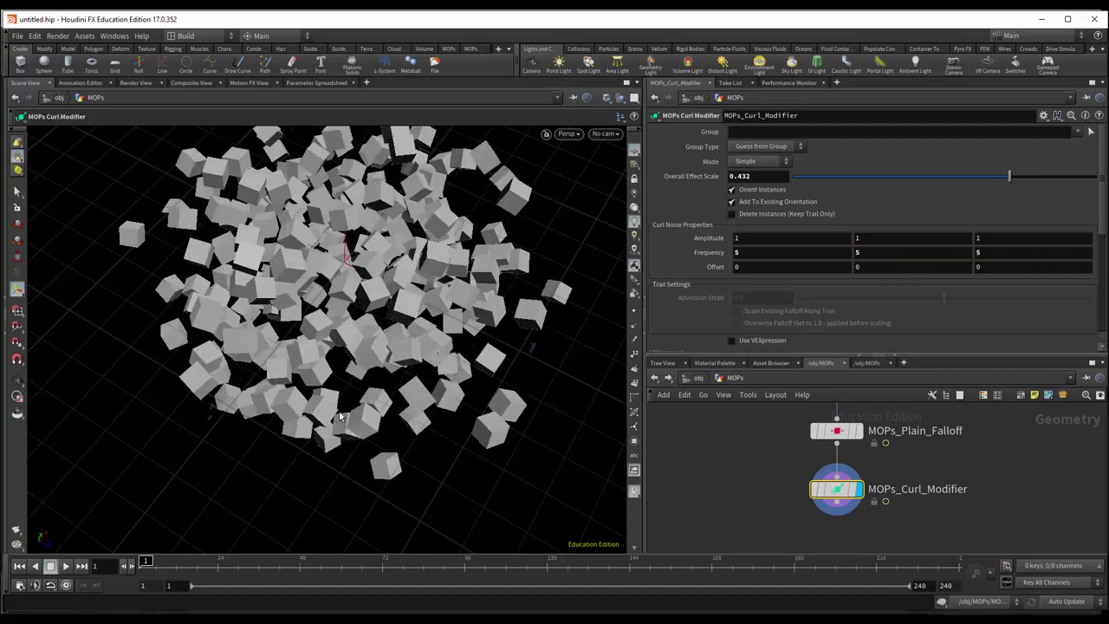
# Step: Adjust the overall effect scale to 0.467
pyautogui.moveTo(339, 417)
pyautogui.mouseDown()
pyautogui.moveTo(547, 412)
pyautogui.moveTo(540, 505)
pyautogui.moveTo(362, 441)
pyautogui.moveTo(451, 381)
pyautogui.moveTo(299, 343)
pyautogui.moveTo(332, 457)
pyautogui.moveTo(321, 338)
pyautogui.mouseUp()
pyautogui.moveTo(1008, 180)
pyautogui.mouseDown()
pyautogui.moveTo(956, 182)
pyautogui.moveTo(1015, 195)
pyautogui.moveTo(936, 196)
pyautogui.moveTo(1028, 198)
pyautogui.moveTo(957, 199)
pyautogui.moveTo(1015, 200)
pyautogui.mouseUp()
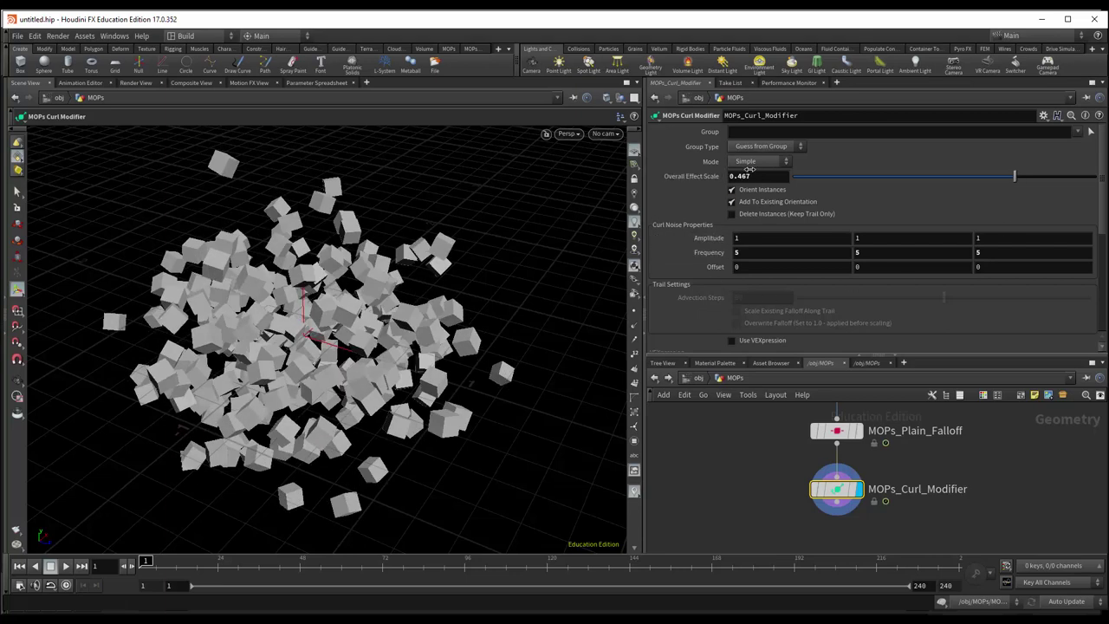
pyautogui.click(755, 160)
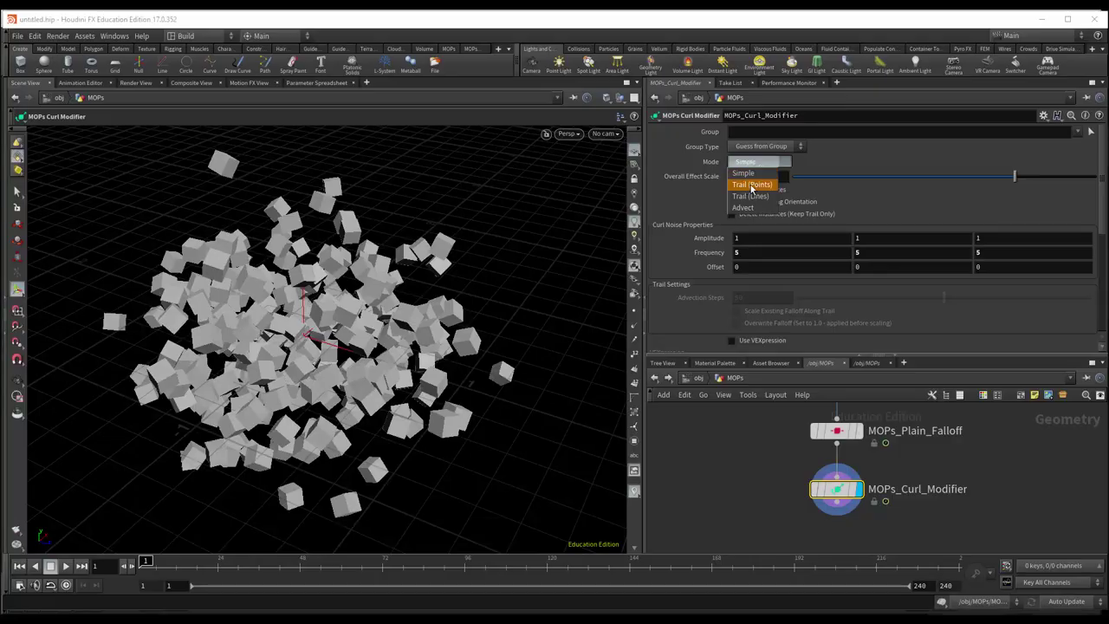
# Step: Switch the curl modifier mode to Trail (Points)
pyautogui.click(752, 185)
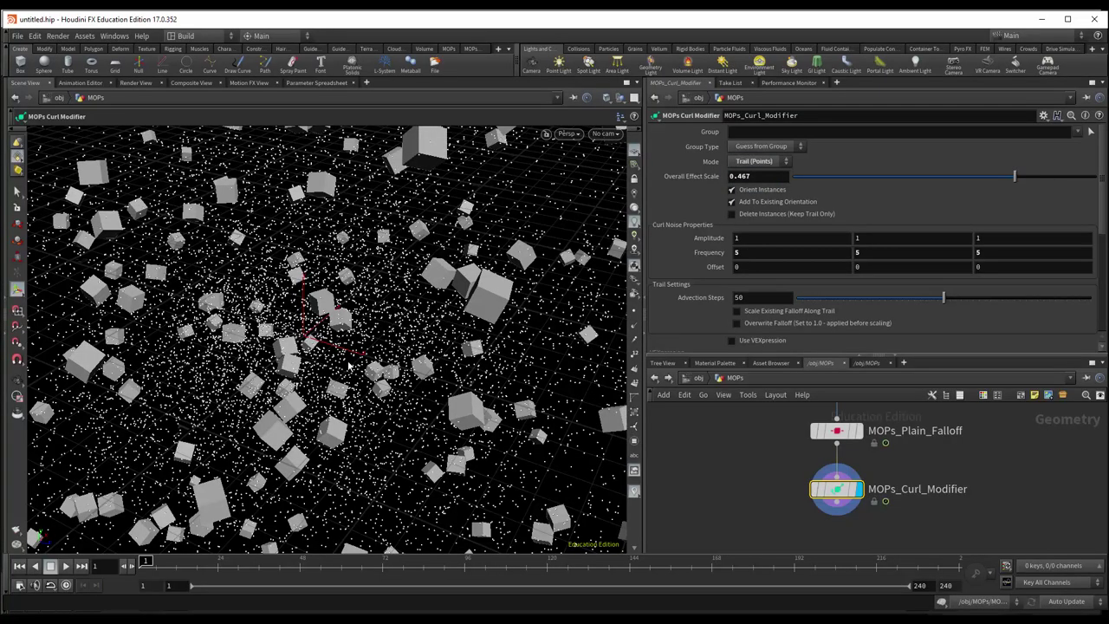
pyautogui.moveTo(349, 367); pyautogui.dragTo(342, 351)
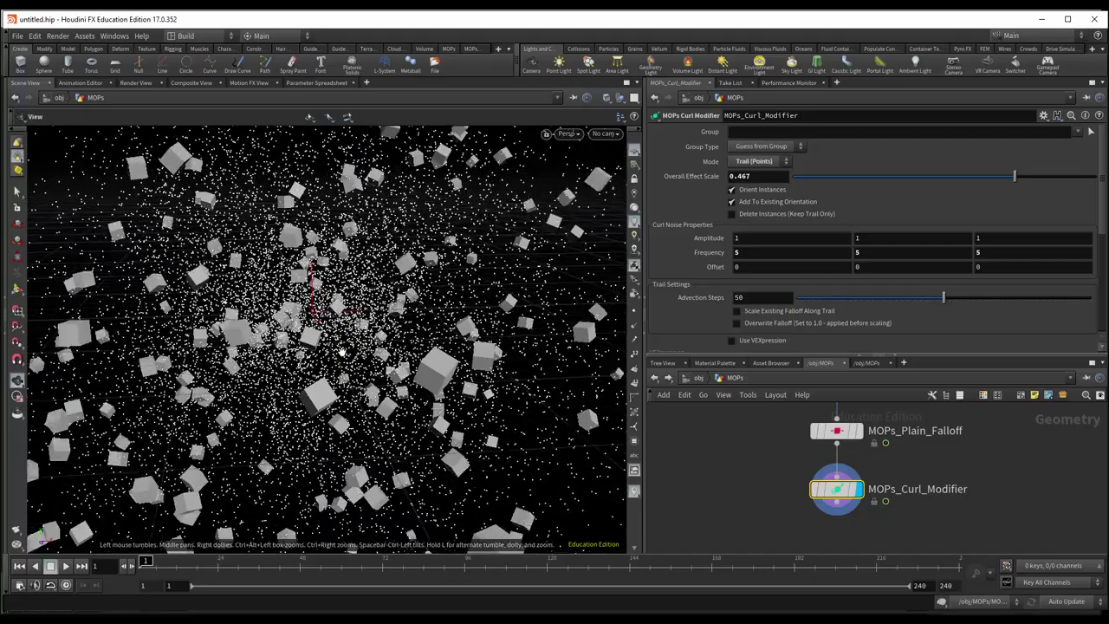
pyautogui.scroll(-3, 342, 351)
pyautogui.scroll(-3, 342, 351)
pyautogui.scroll(-3, 342, 351)
pyautogui.scroll(-2, 340, 356)
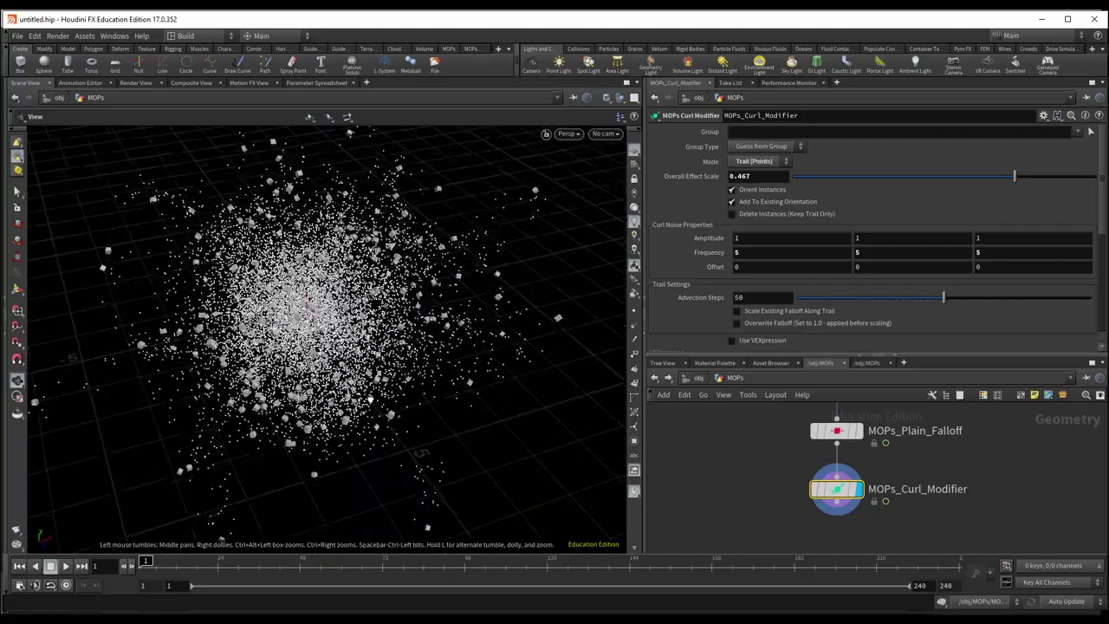
pyautogui.moveTo(371, 399); pyautogui.dragTo(468, 367)
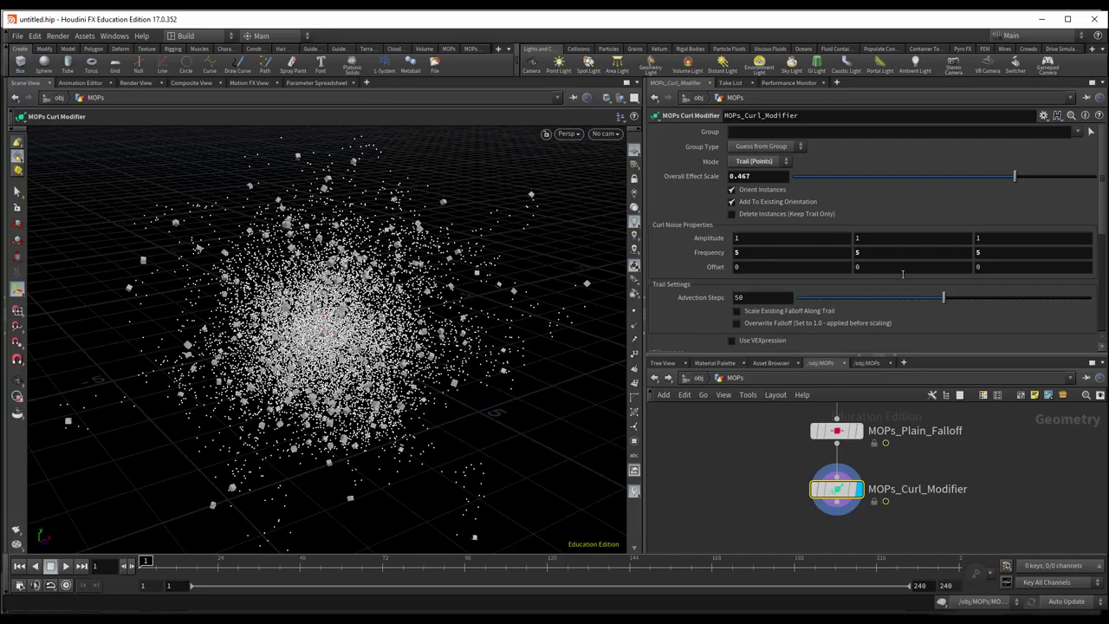
# Step: Enable Delete Instances (Keep Trail Only), with effect scale 0.349 and 45 advection steps
pyautogui.moveTo(1015, 175); pyautogui.dragTo(989, 178)
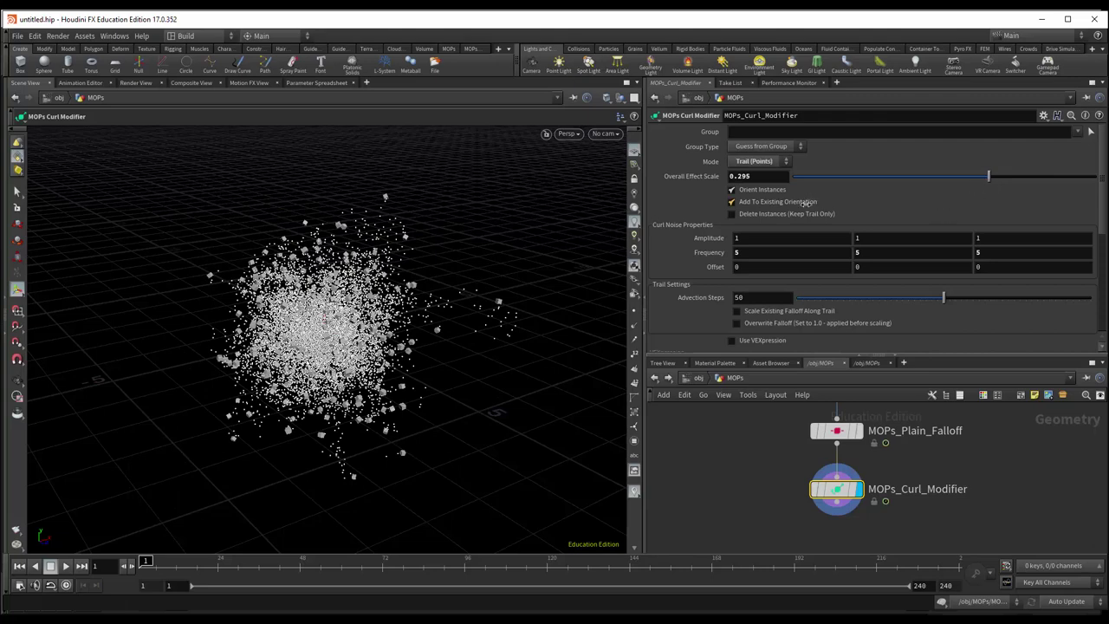
pyautogui.click(769, 215)
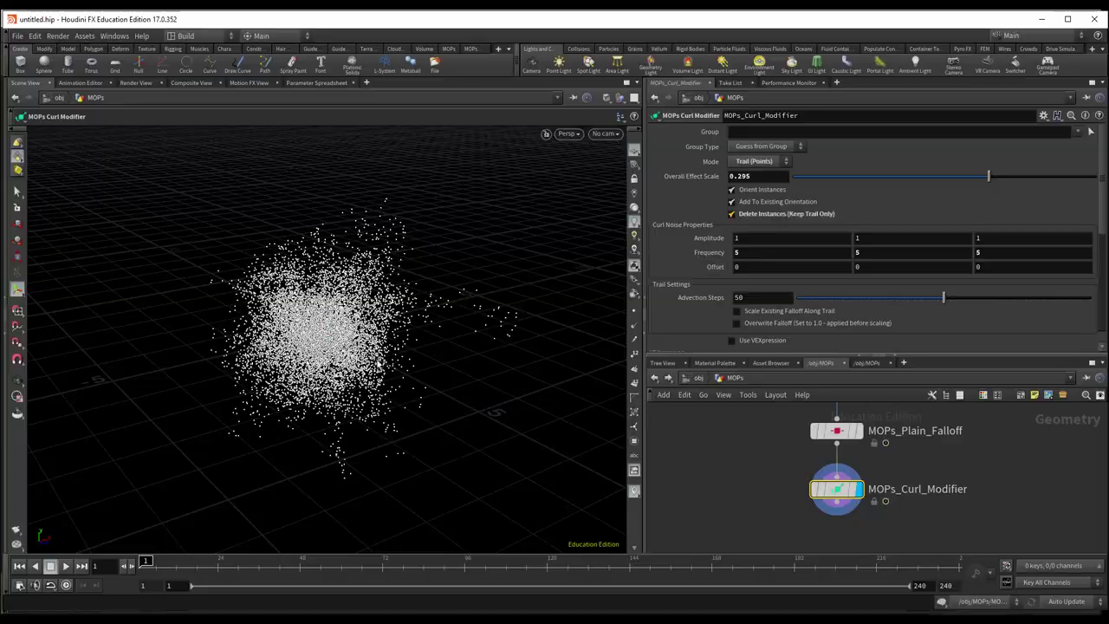
pyautogui.press('Escape')
pyautogui.moveTo(407, 399)
pyautogui.mouseDown()
pyautogui.moveTo(368, 418)
pyautogui.moveTo(389, 314)
pyautogui.moveTo(390, 389)
pyautogui.moveTo(510, 384)
pyautogui.moveTo(540, 339)
pyautogui.moveTo(335, 388)
pyautogui.moveTo(307, 374)
pyautogui.moveTo(304, 384)
pyautogui.mouseUp()
pyautogui.scroll(5, 347, 329)
pyautogui.press('Return')
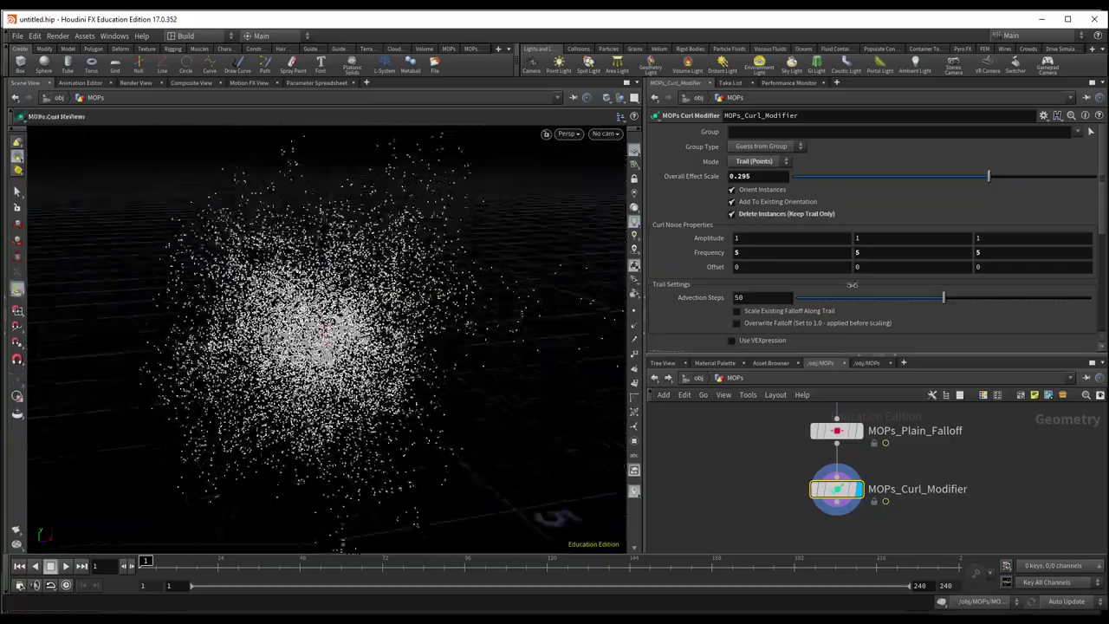
pyautogui.moveTo(988, 176)
pyautogui.mouseDown()
pyautogui.moveTo(970, 176)
pyautogui.moveTo(997, 176)
pyautogui.mouseUp()
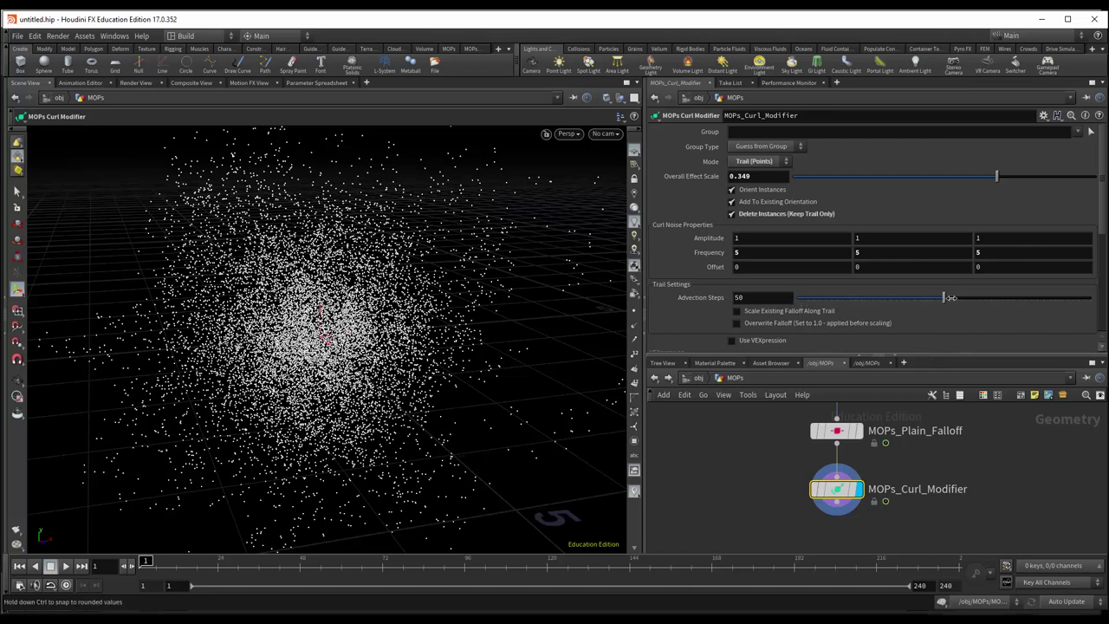
pyautogui.moveTo(935, 297); pyautogui.dragTo(877, 300)
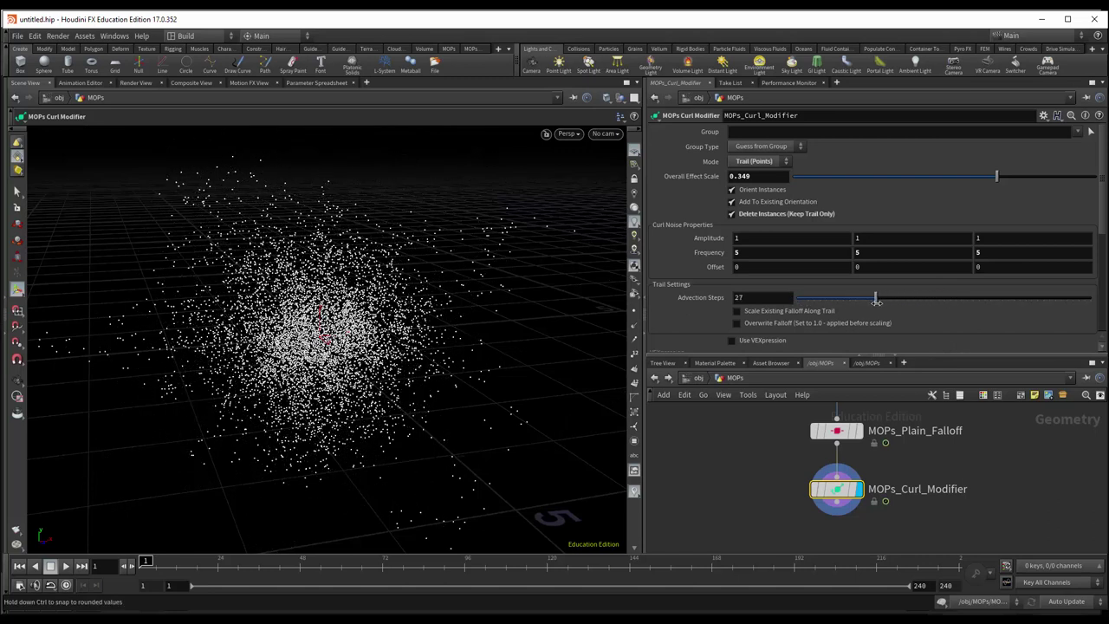
pyautogui.moveTo(872, 301)
pyautogui.mouseDown()
pyautogui.moveTo(836, 306)
pyautogui.moveTo(1012, 314)
pyautogui.moveTo(925, 322)
pyautogui.mouseUp()
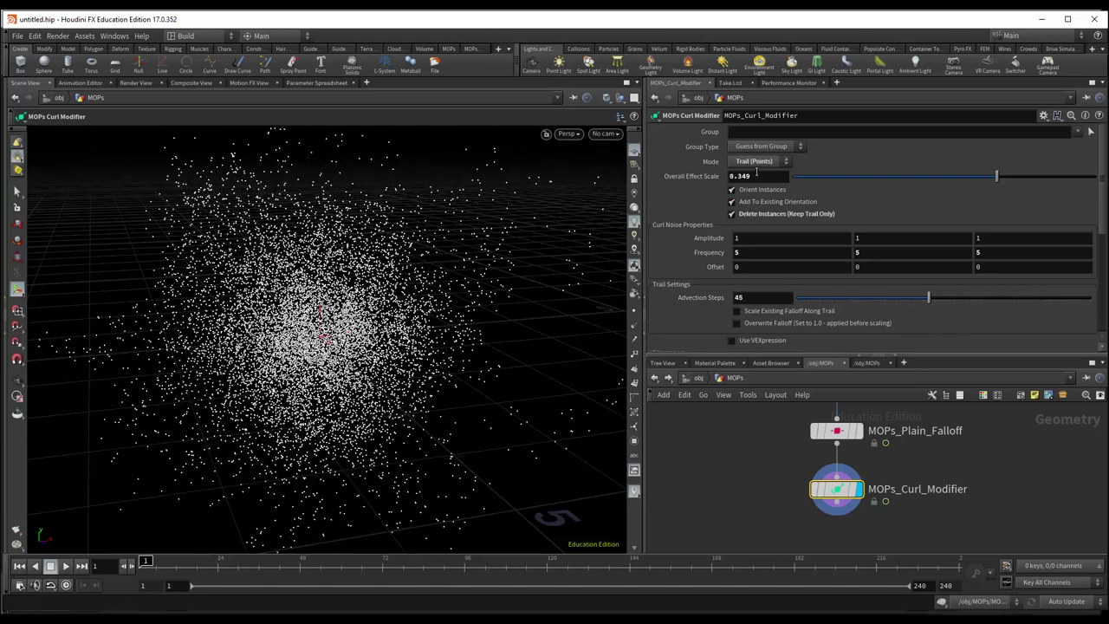
# Step: Switch the curl mode to Trail (Lines) and set advection steps to 50
pyautogui.click(745, 161)
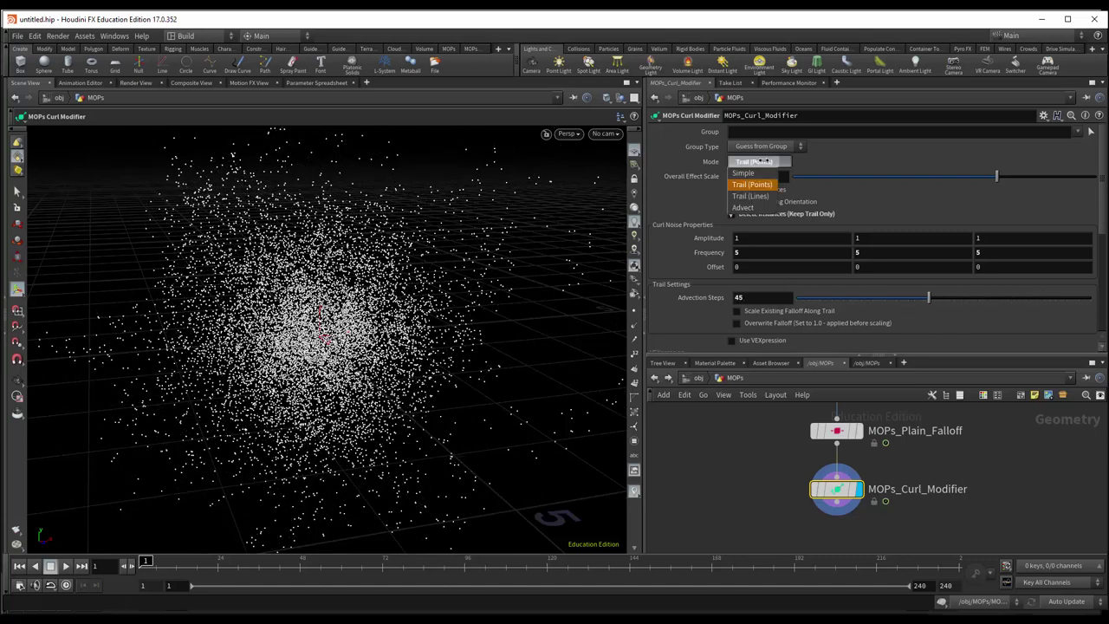
pyautogui.click(765, 201)
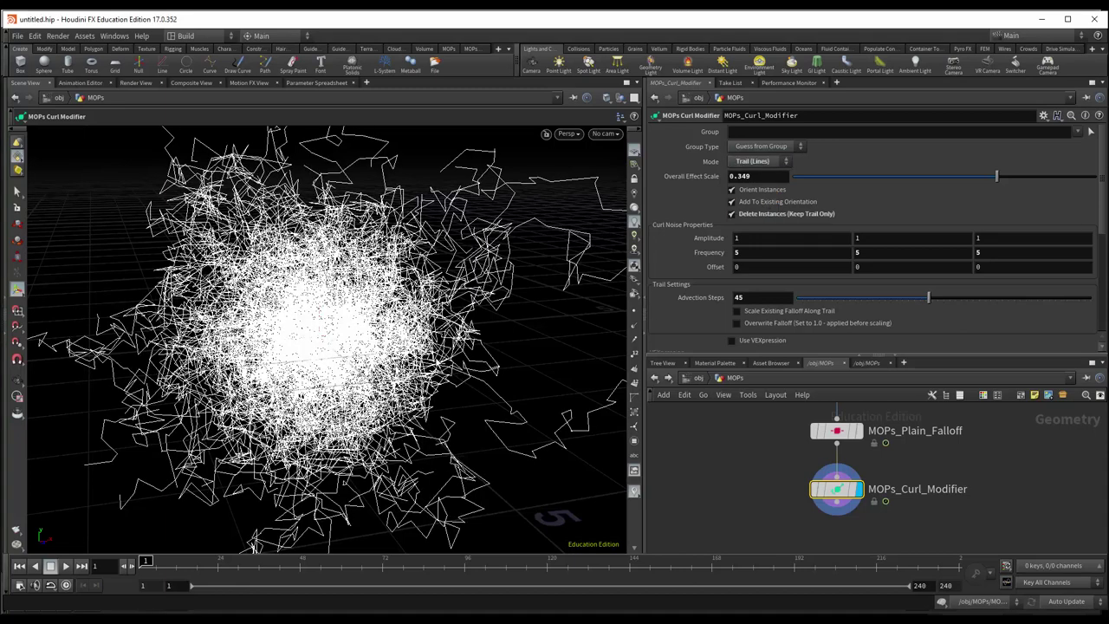
pyautogui.moveTo(929, 298)
pyautogui.mouseDown()
pyautogui.moveTo(895, 310)
pyautogui.moveTo(942, 322)
pyautogui.mouseUp()
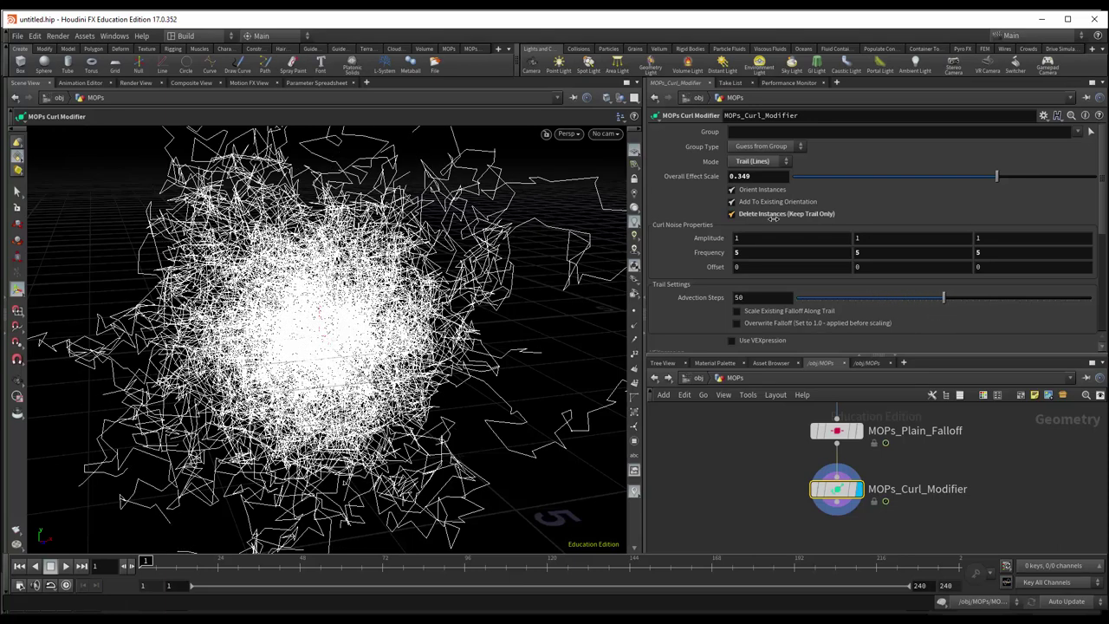
pyautogui.press('Escape')
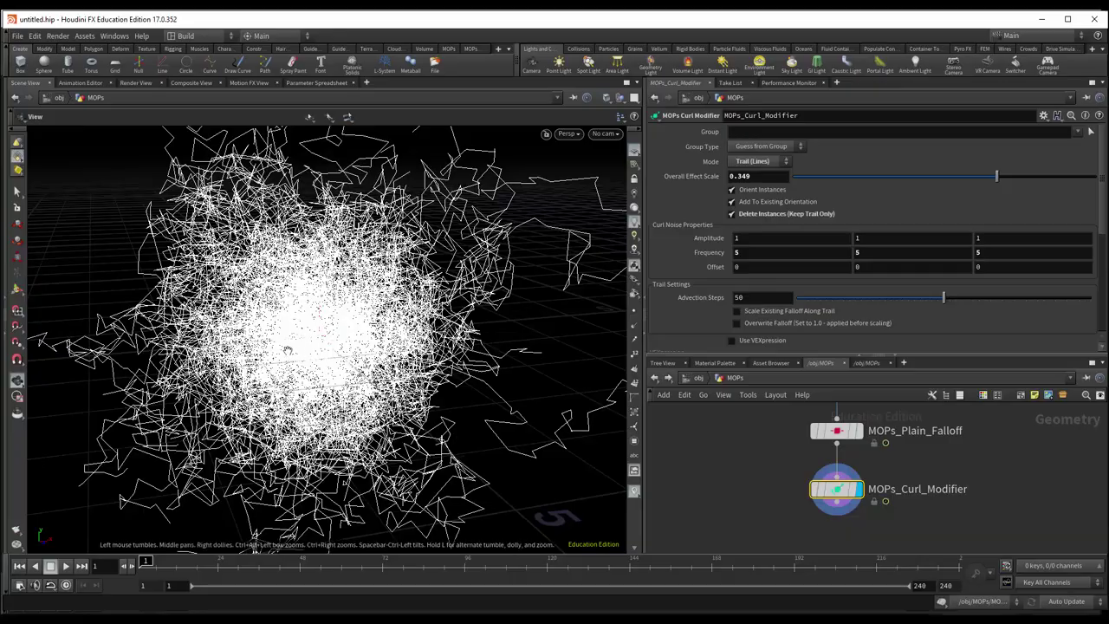
pyautogui.moveTo(286, 350); pyautogui.dragTo(38, 316)
pyautogui.moveTo(321, 371)
pyautogui.mouseDown()
pyautogui.moveTo(342, 404)
pyautogui.moveTo(354, 346)
pyautogui.mouseUp()
pyautogui.press('Return')
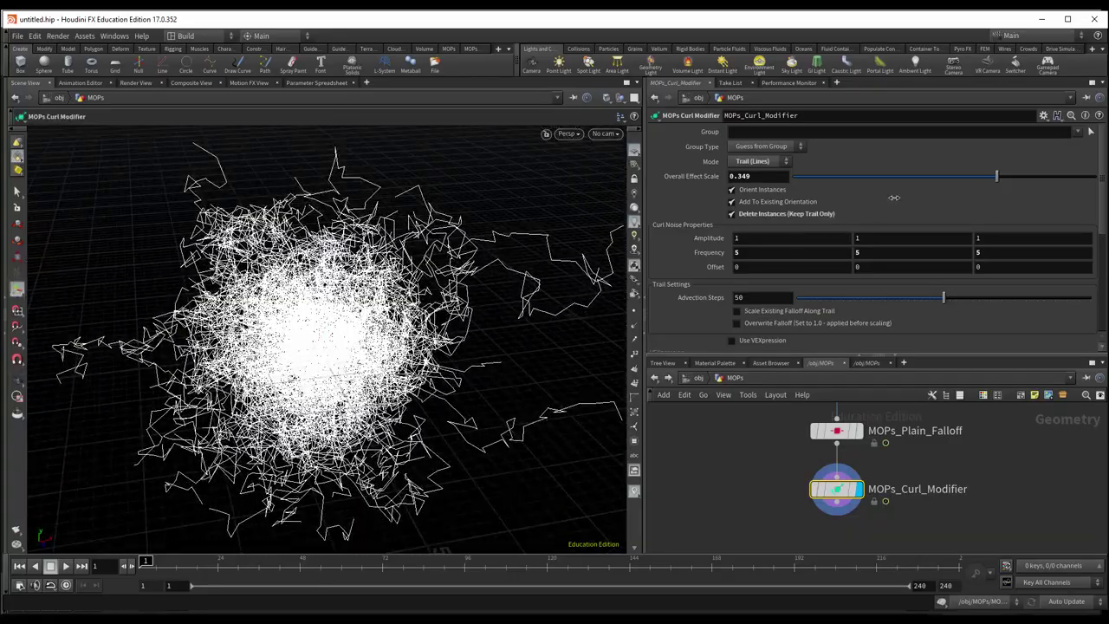
# Step: Enter 0.1 as the overall effect scale to tighten the trail lines
pyautogui.moveTo(997, 176); pyautogui.dragTo(979, 176)
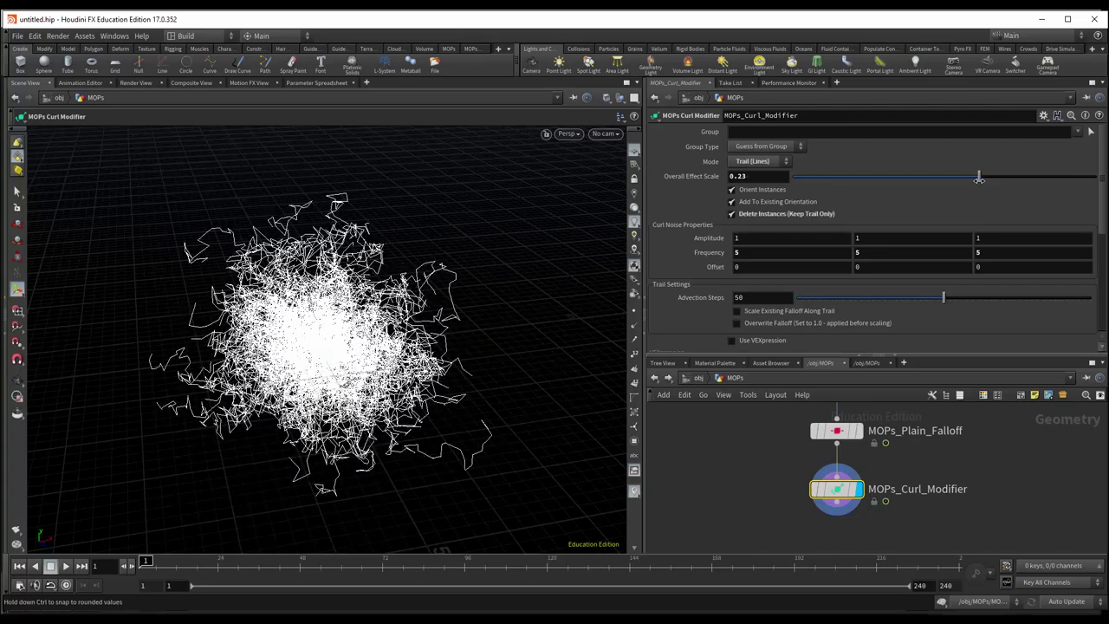
pyautogui.doubleClick(765, 177)
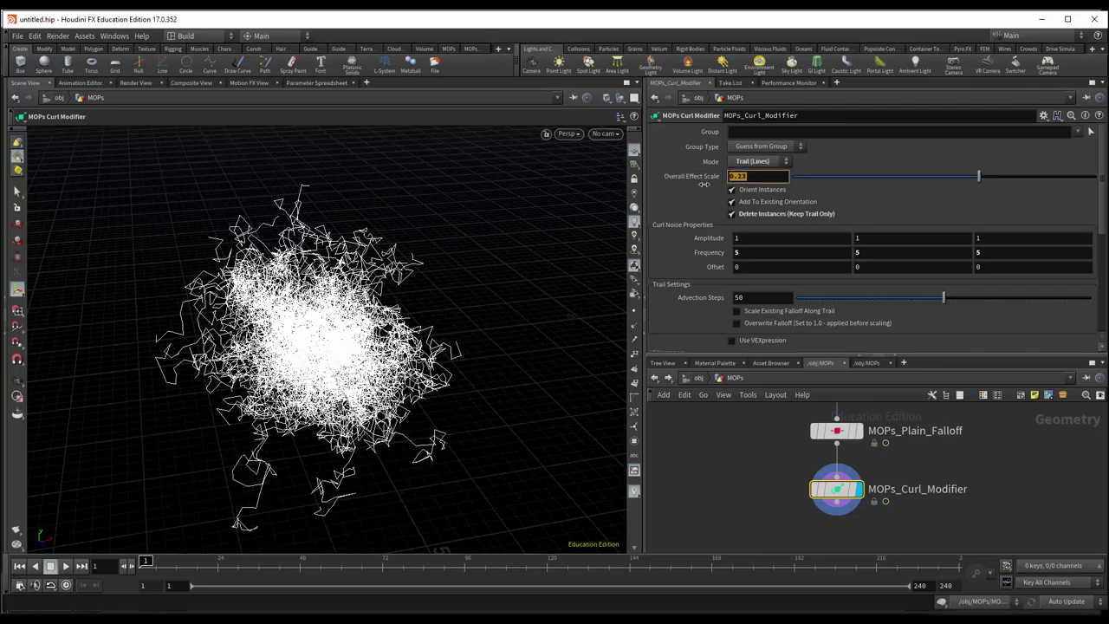
pyautogui.write('0.1')
pyautogui.press('Return')
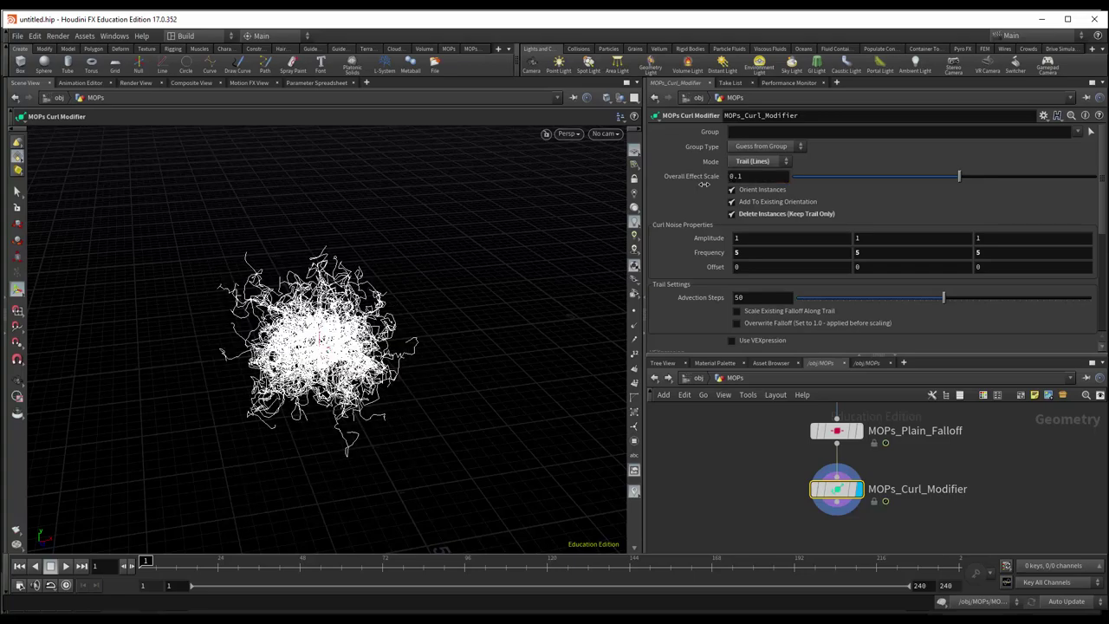
pyautogui.scroll(1, 357, 350)
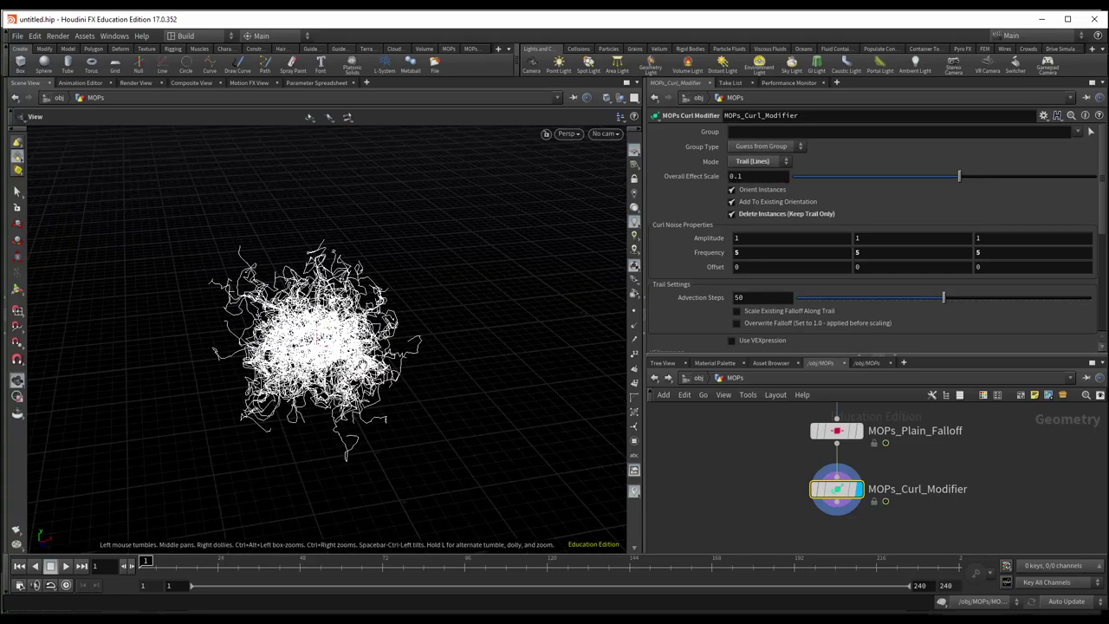
pyautogui.scroll(2, 357, 350)
pyautogui.scroll(2, 357, 350)
pyautogui.scroll(1, 357, 350)
pyautogui.moveTo(357, 350); pyautogui.dragTo(396, 350)
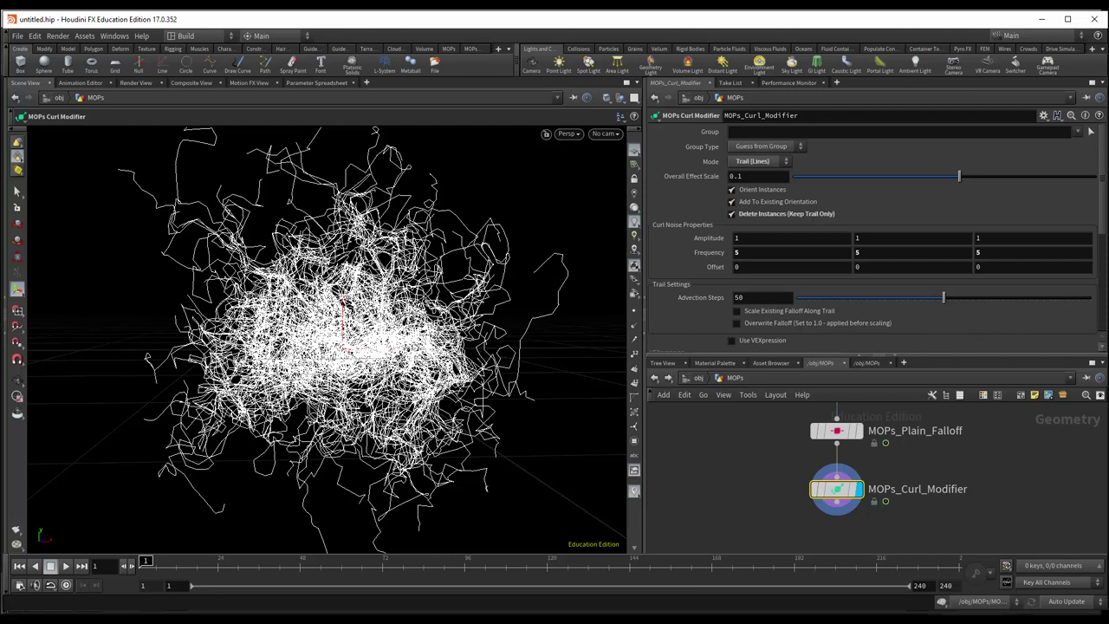
pyautogui.scroll(-2, 898, 484)
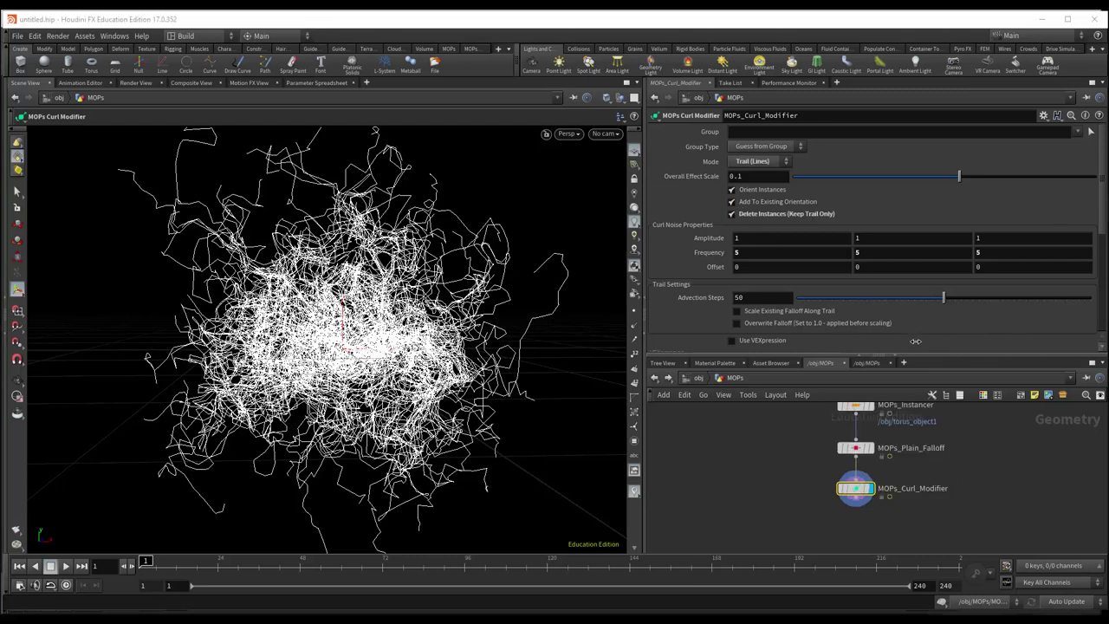
# Step: Preview lower MOPs_Plain_Falloff values on the trails, then restore the falloff value to 1
pyautogui.click(856, 448)
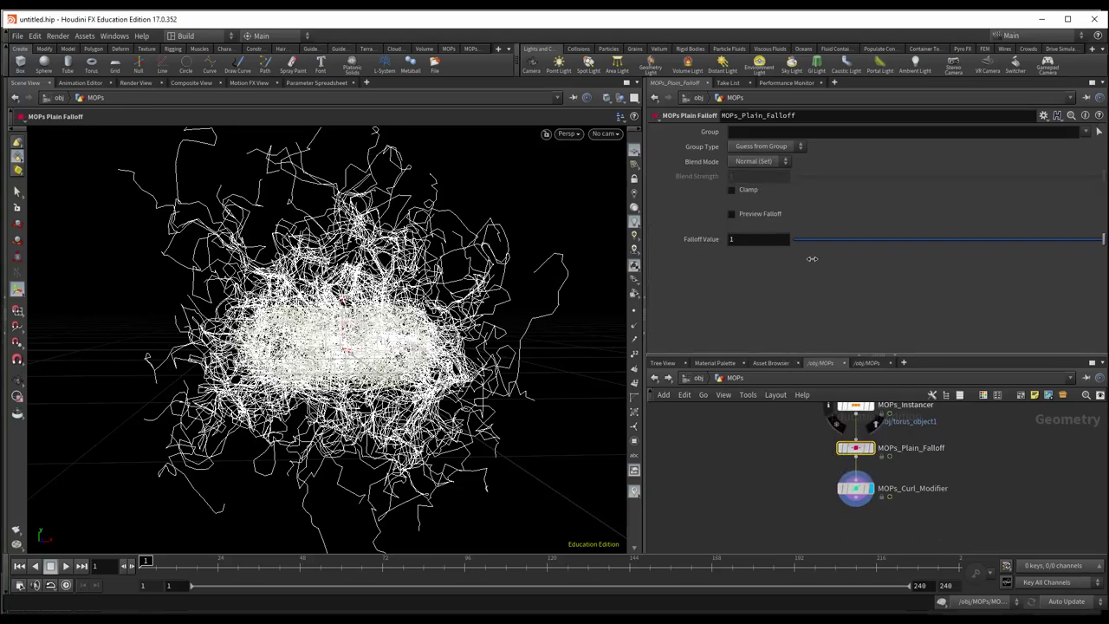
pyautogui.moveTo(1087, 239); pyautogui.dragTo(769, 298)
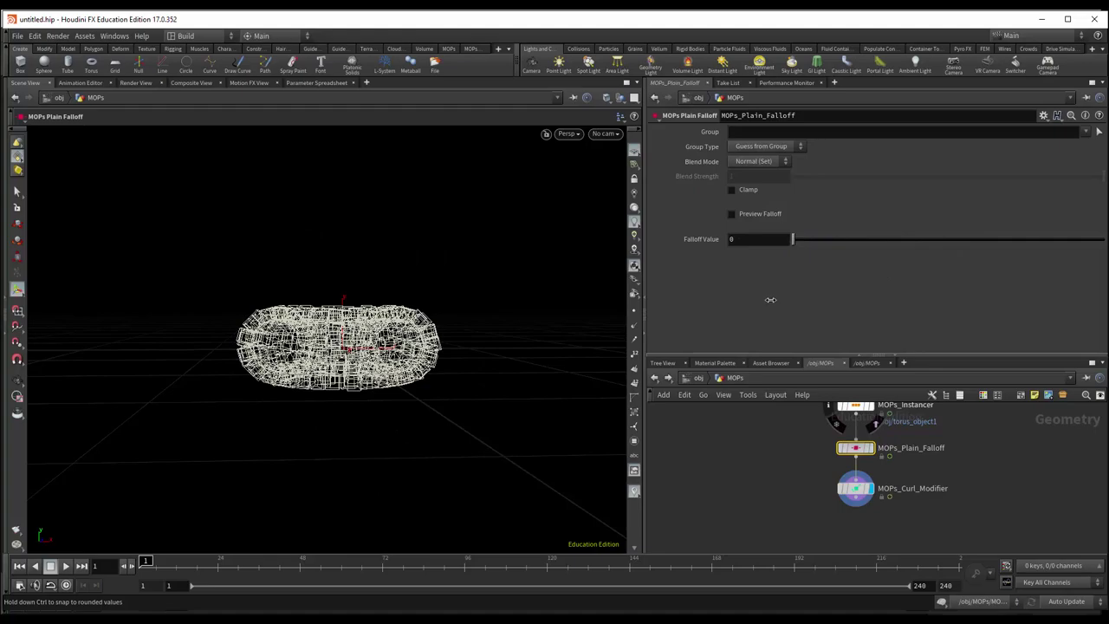
pyautogui.press('Escape')
pyautogui.moveTo(461, 400)
pyautogui.mouseDown()
pyautogui.moveTo(418, 454)
pyautogui.moveTo(431, 498)
pyautogui.moveTo(389, 463)
pyautogui.moveTo(393, 492)
pyautogui.moveTo(381, 468)
pyautogui.mouseUp()
pyautogui.press('Return')
pyautogui.moveTo(792, 241); pyautogui.dragTo(1107, 274)
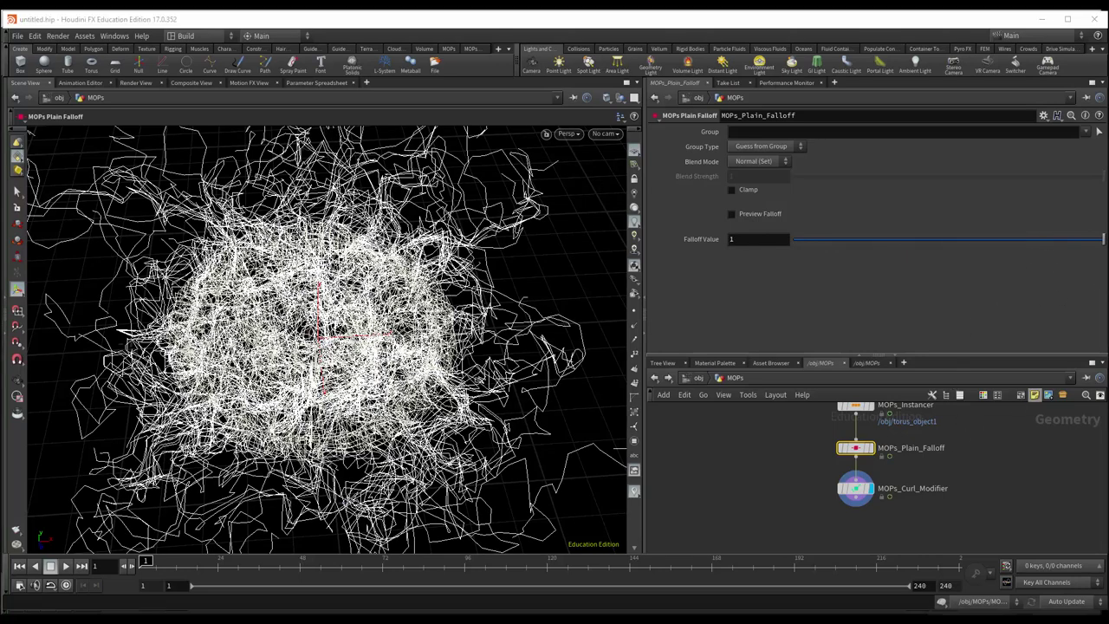
pyautogui.click(857, 488)
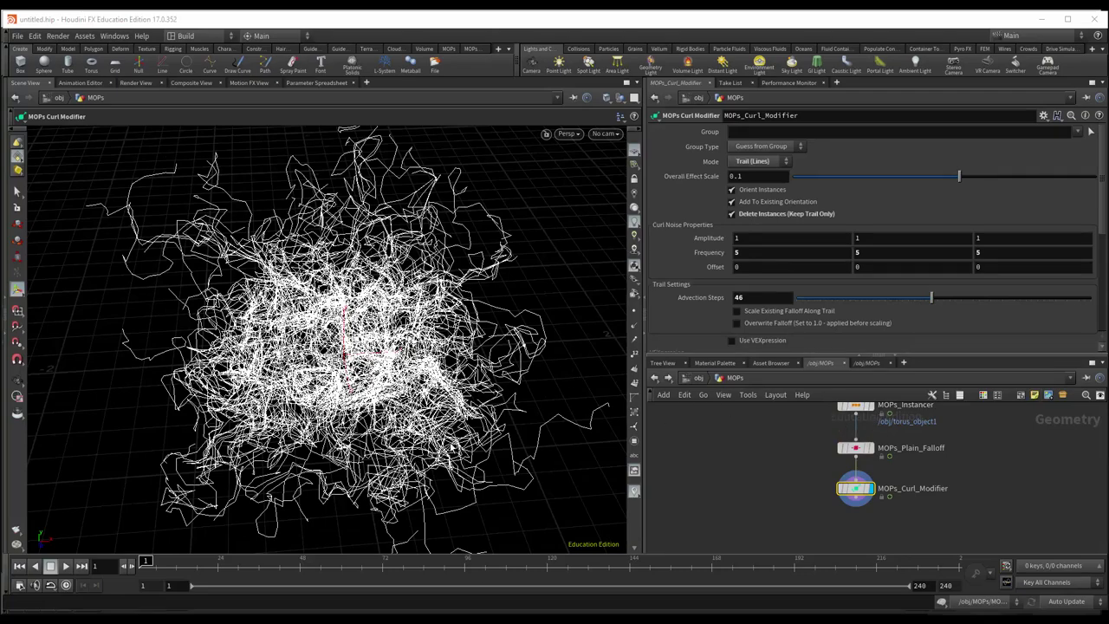
# Step: Enlarge and zoom the network pane, then start a wire from MOPs_Curl_Modifier's output
pyautogui.keyDown('alt'); pyautogui.moveTo(442, 460); pyautogui.dragTo(416, 429); pyautogui.keyUp('alt')
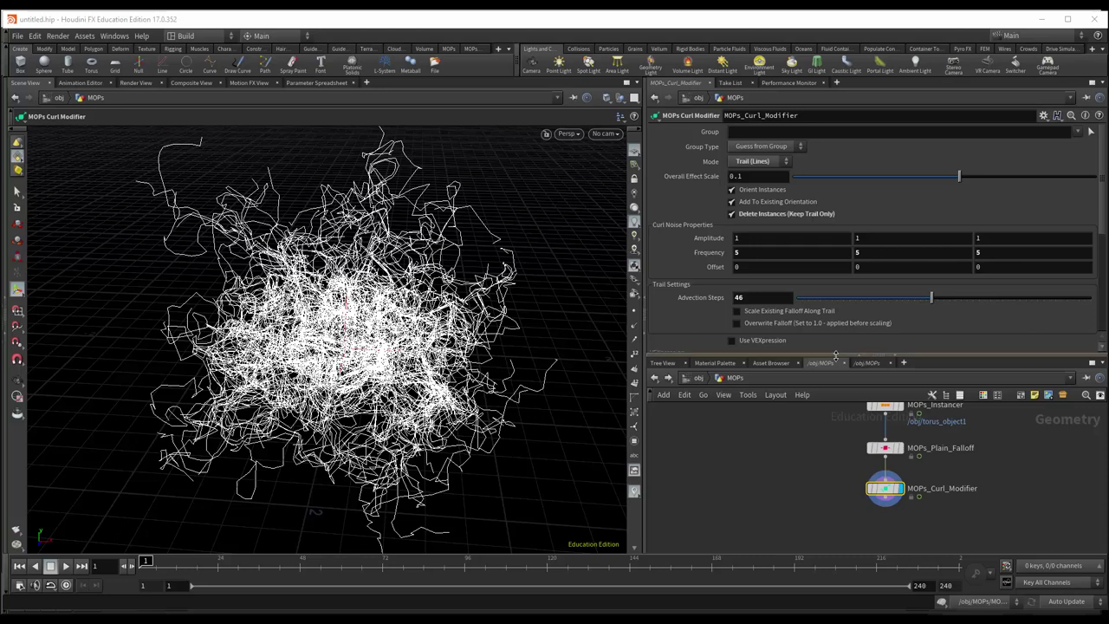
pyautogui.moveTo(835, 354); pyautogui.dragTo(834, 258)
pyautogui.scroll(3, 855, 424)
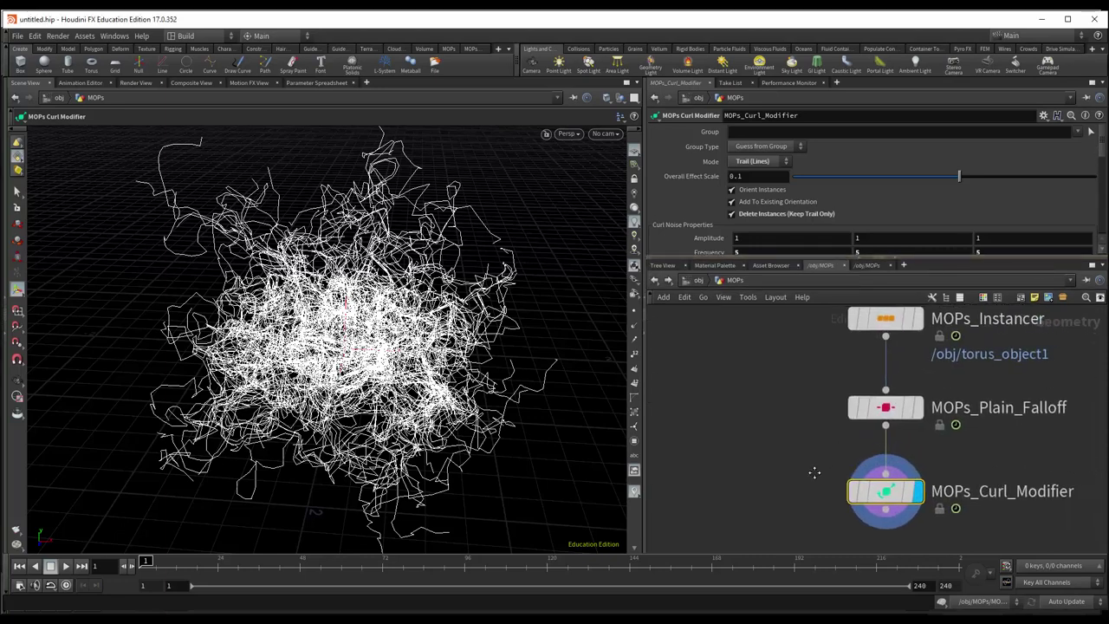
pyautogui.click(919, 433)
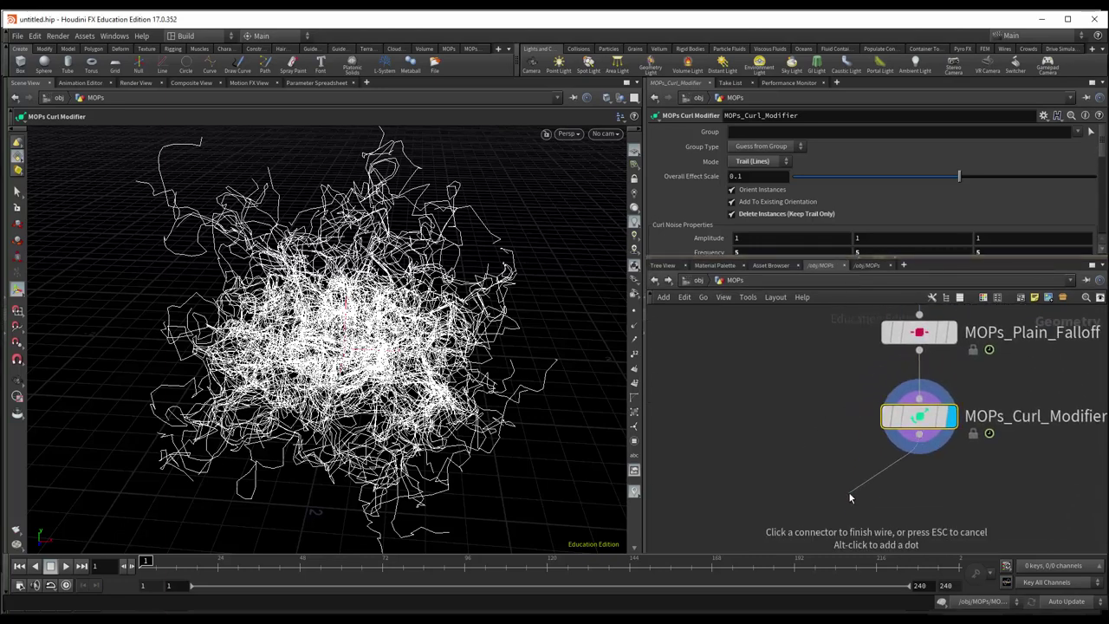
# Step: Add a MOPs Sweep Spline node fed by the curl modifier's trail lines
pyautogui.press('Tab')
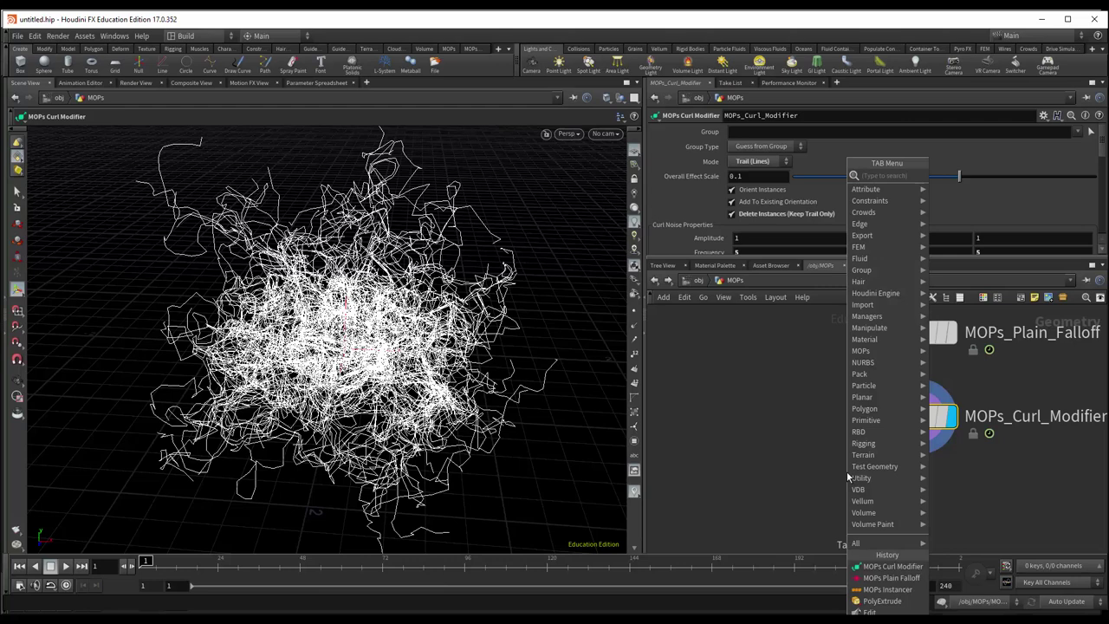
pyautogui.moveTo(862, 351)
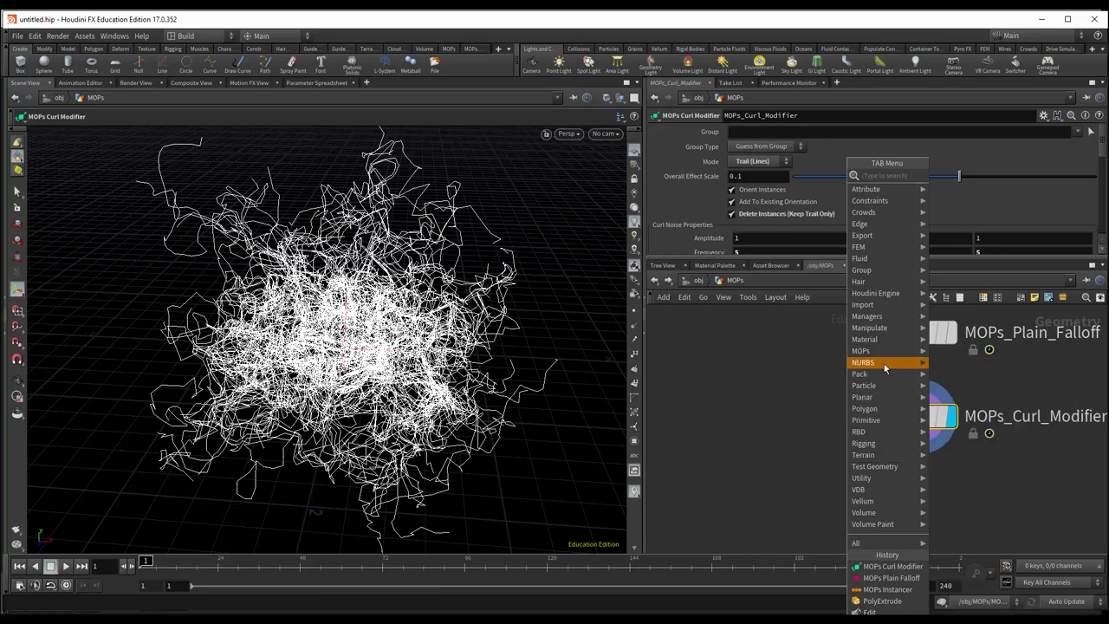
pyautogui.moveTo(948, 364)
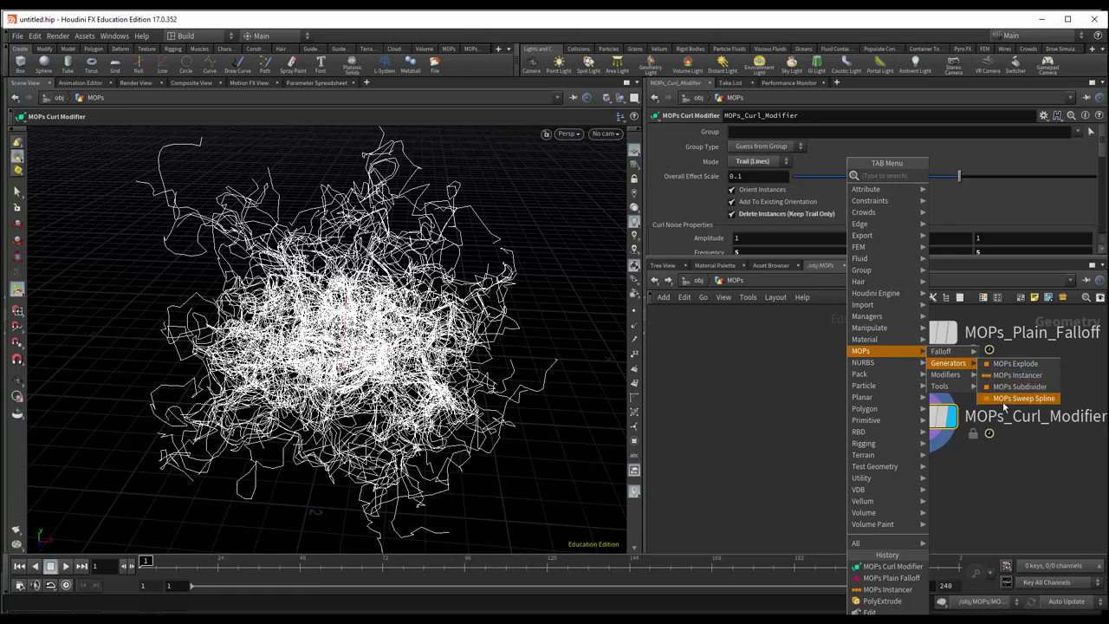
pyautogui.click(1025, 398)
pyautogui.click(847, 492)
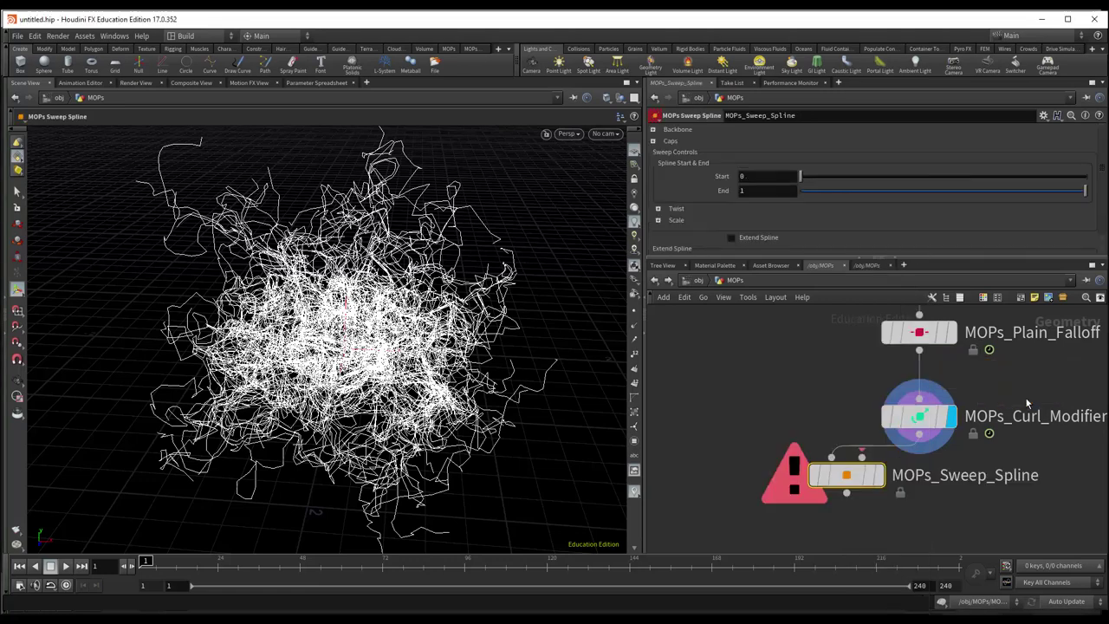
pyautogui.moveTo(847, 494); pyautogui.dragTo(856, 506)
pyautogui.moveTo(920, 434); pyautogui.dragTo(841, 485)
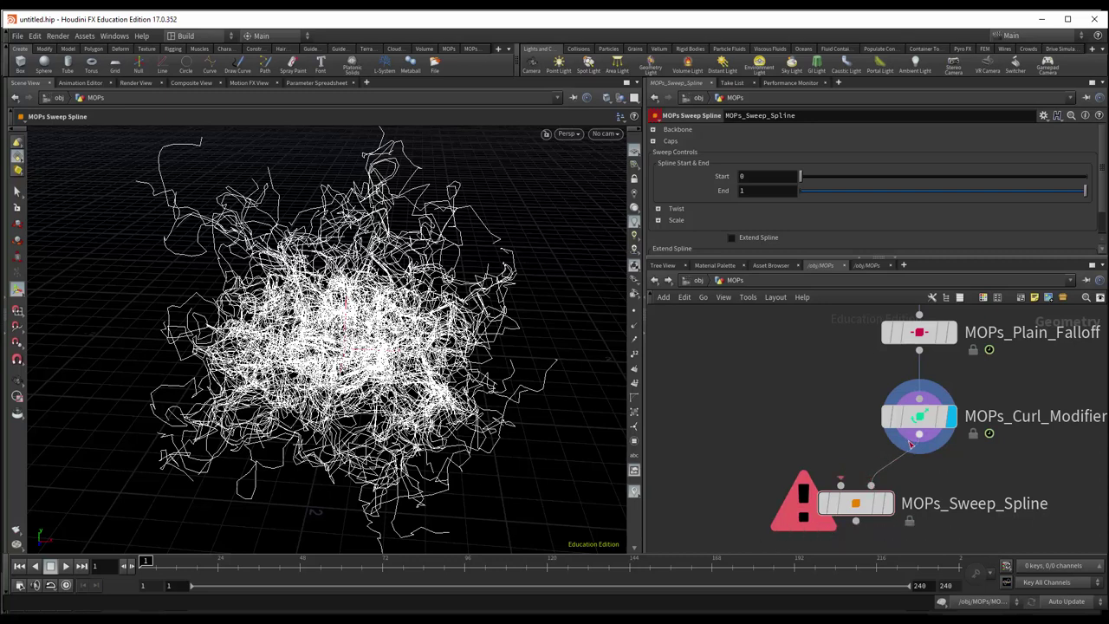
pyautogui.moveTo(851, 501); pyautogui.dragTo(877, 501)
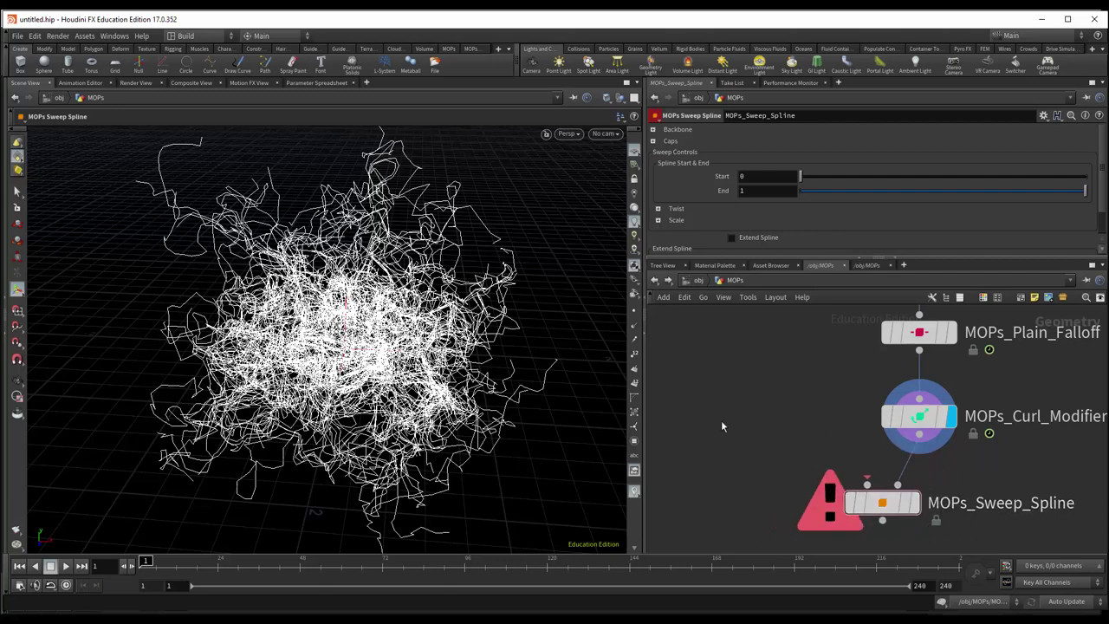
# Step: Pull a wire from the sweep's Crosssection input to add a cross-section node
pyautogui.click(868, 484)
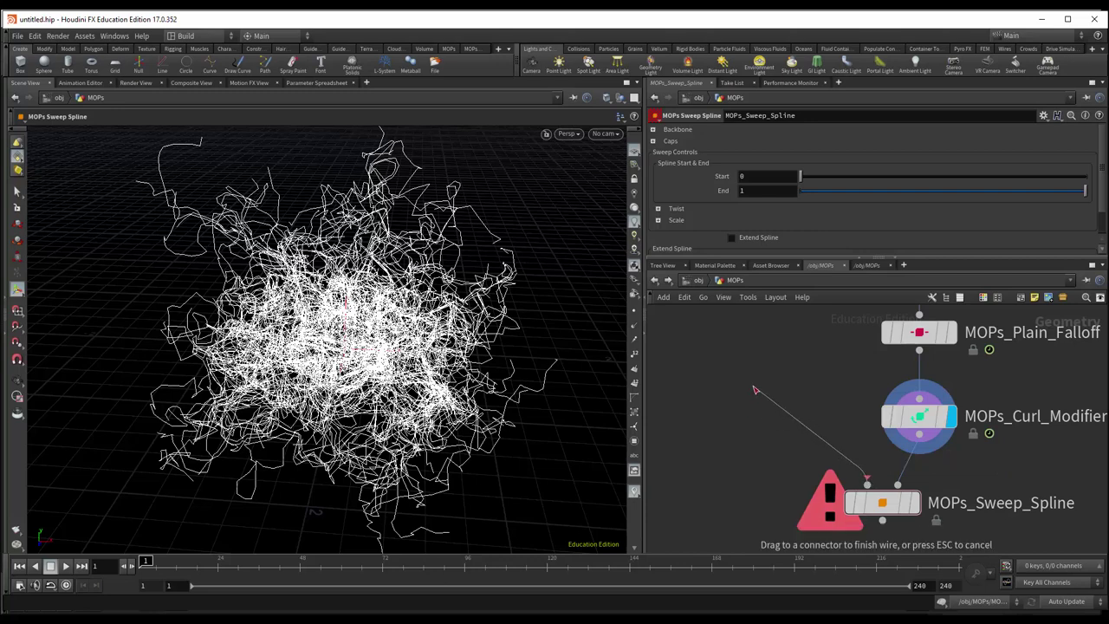
pyautogui.moveTo(755, 390); pyautogui.dragTo(735, 390)
pyautogui.press('Tab')
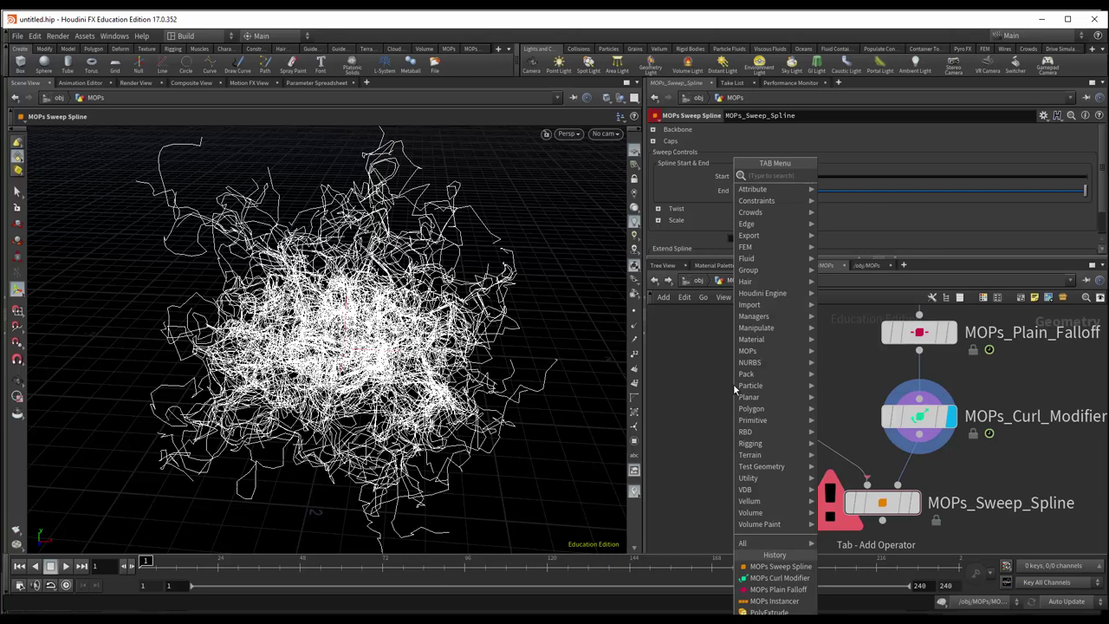
pyautogui.moveTo(774, 420)
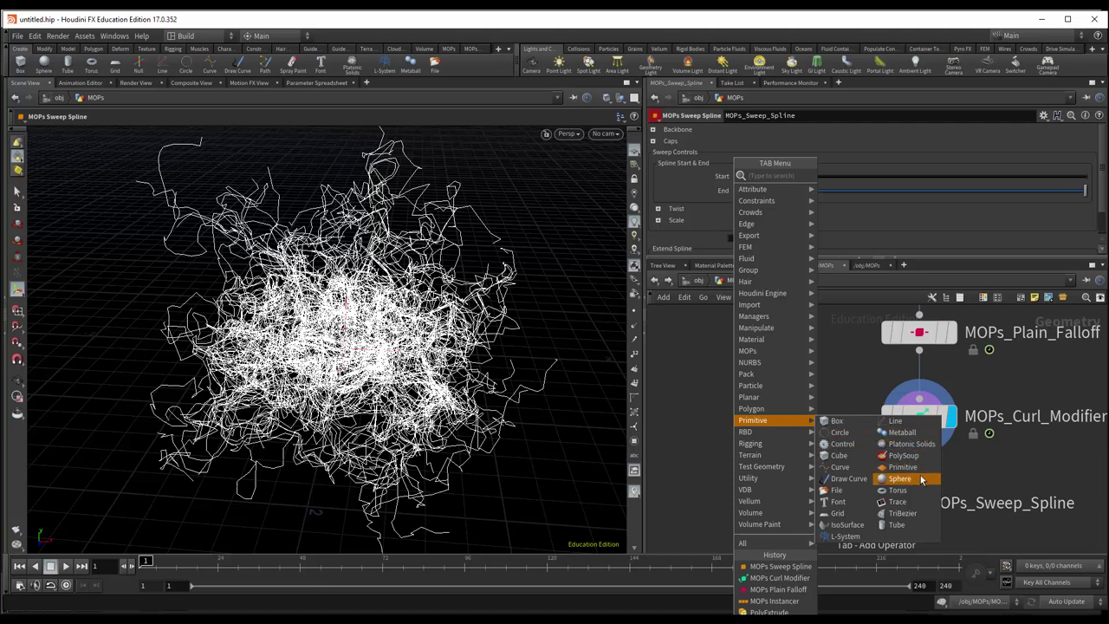
# Step: Add a tube1 node as the sweep cross-section and display MOPs_Sweep_Spline's swept tubes
pyautogui.click(898, 525)
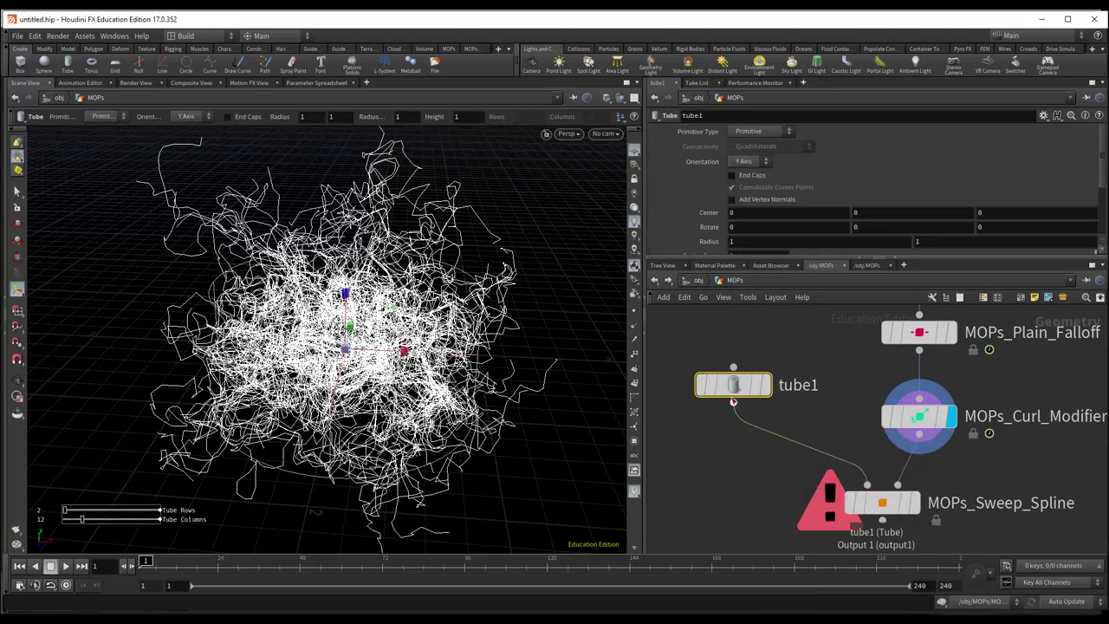
pyautogui.moveTo(778, 380); pyautogui.dragTo(753, 380)
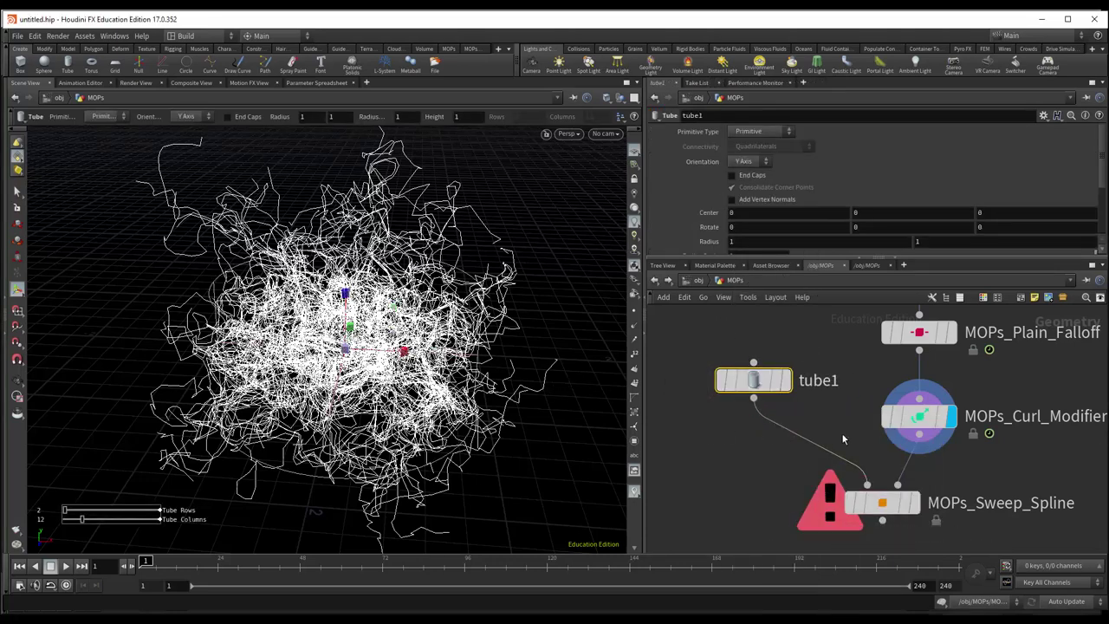
pyautogui.moveTo(901, 504)
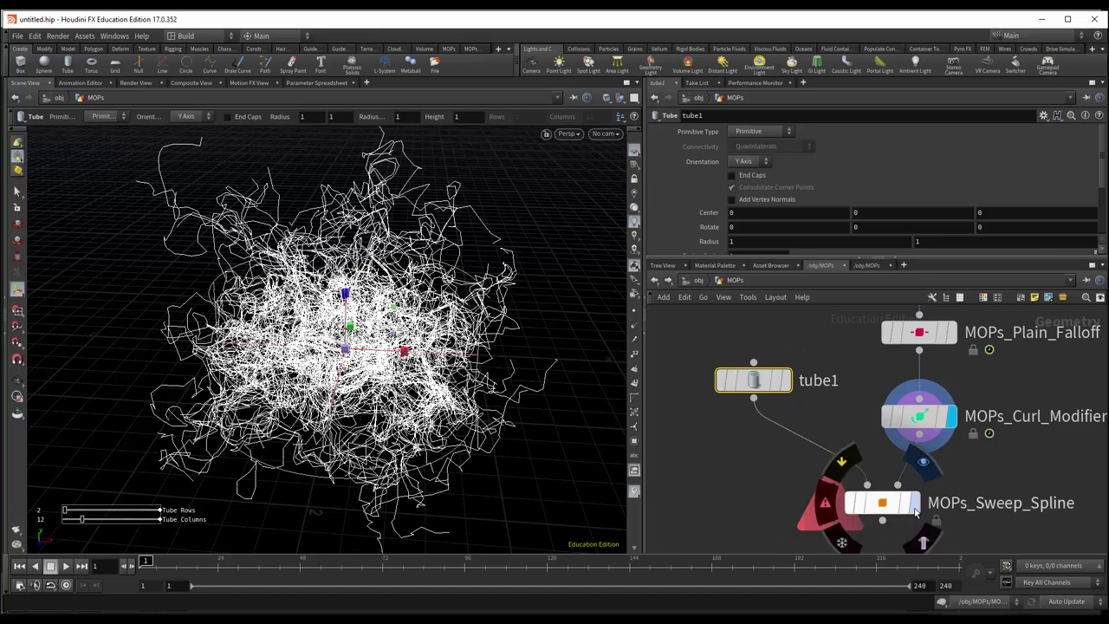
pyautogui.click(917, 513)
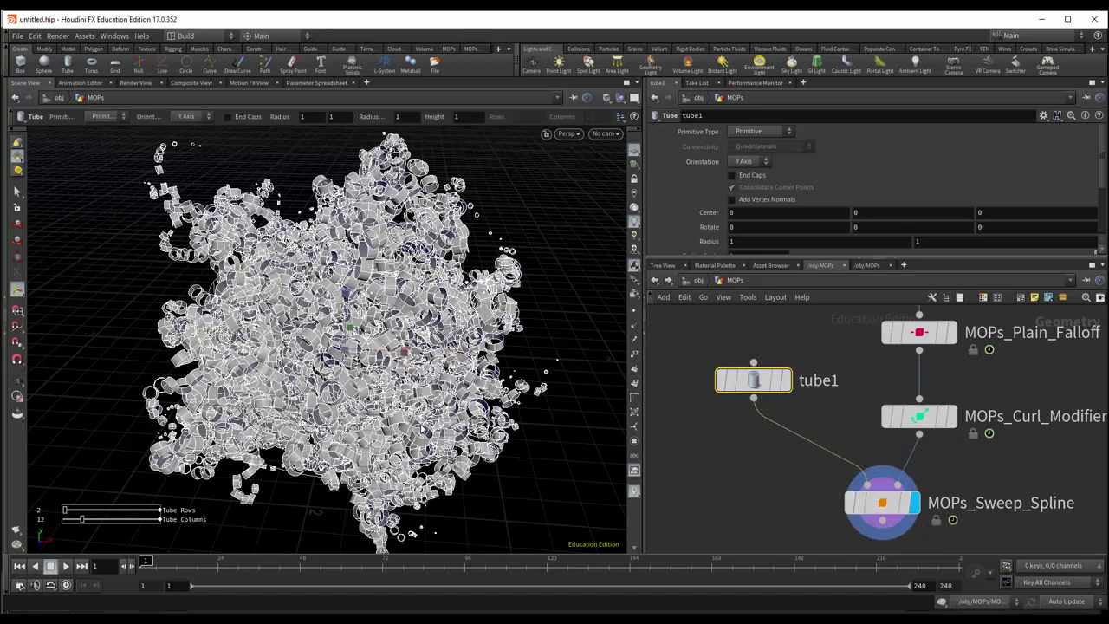
# Step: Zoom the network view and select MOPs_Sweep_Spline to show its settings
pyautogui.scroll(10, 423, 429)
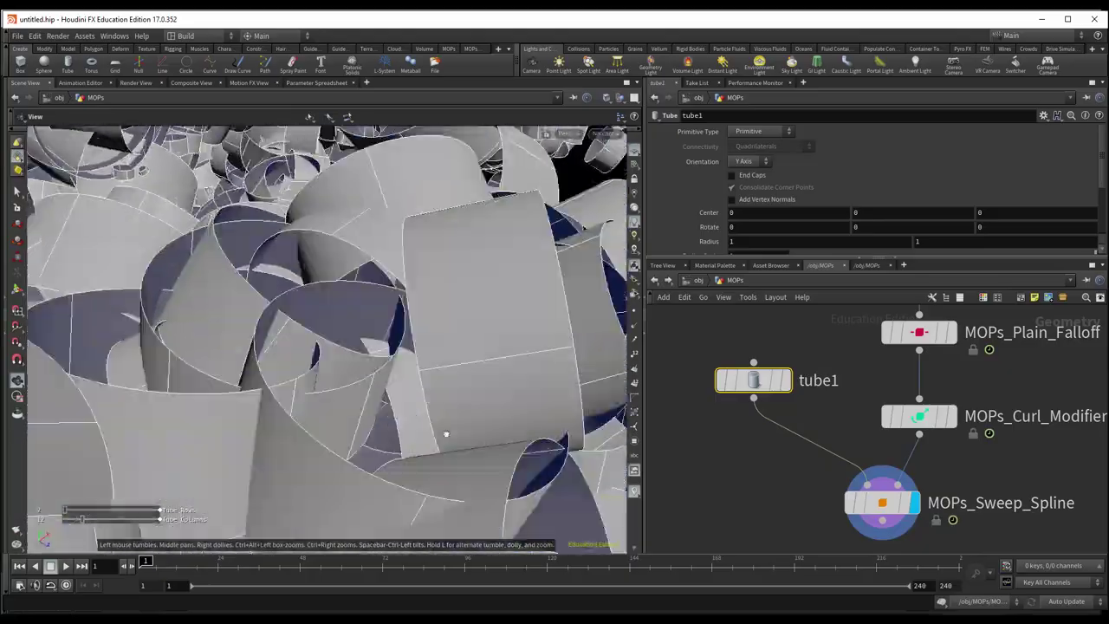
pyautogui.scroll(-3, 447, 433)
pyautogui.scroll(-3, 442, 450)
pyautogui.scroll(-3, 438, 477)
pyautogui.scroll(-3, 434, 498)
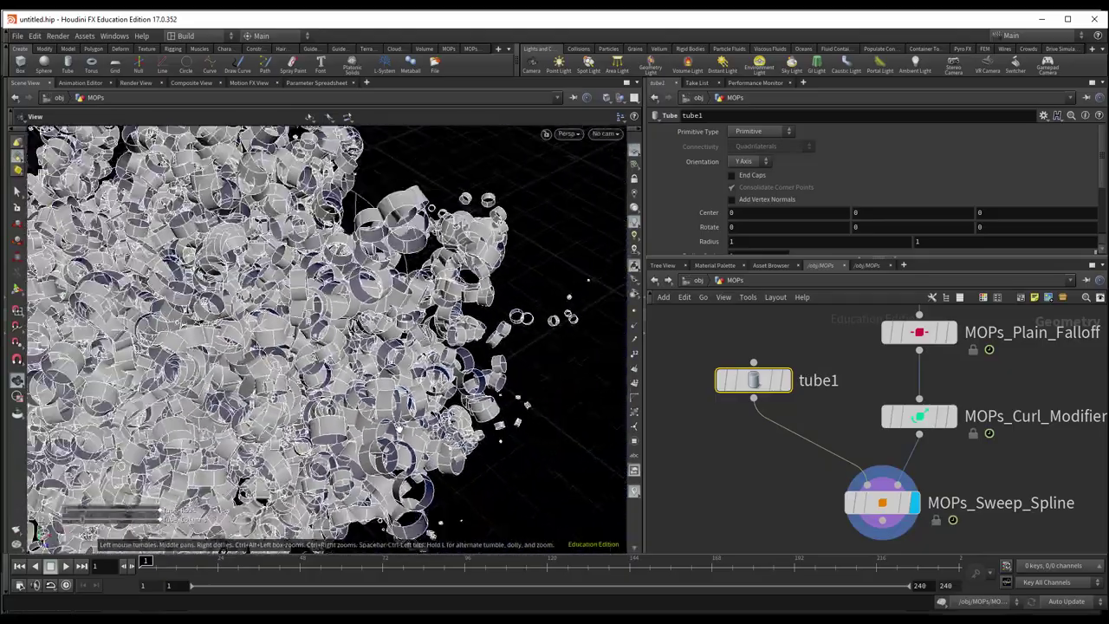
pyautogui.scroll(-3, 397, 426)
pyautogui.scroll(-3, 395, 451)
pyautogui.scroll(-2, 390, 485)
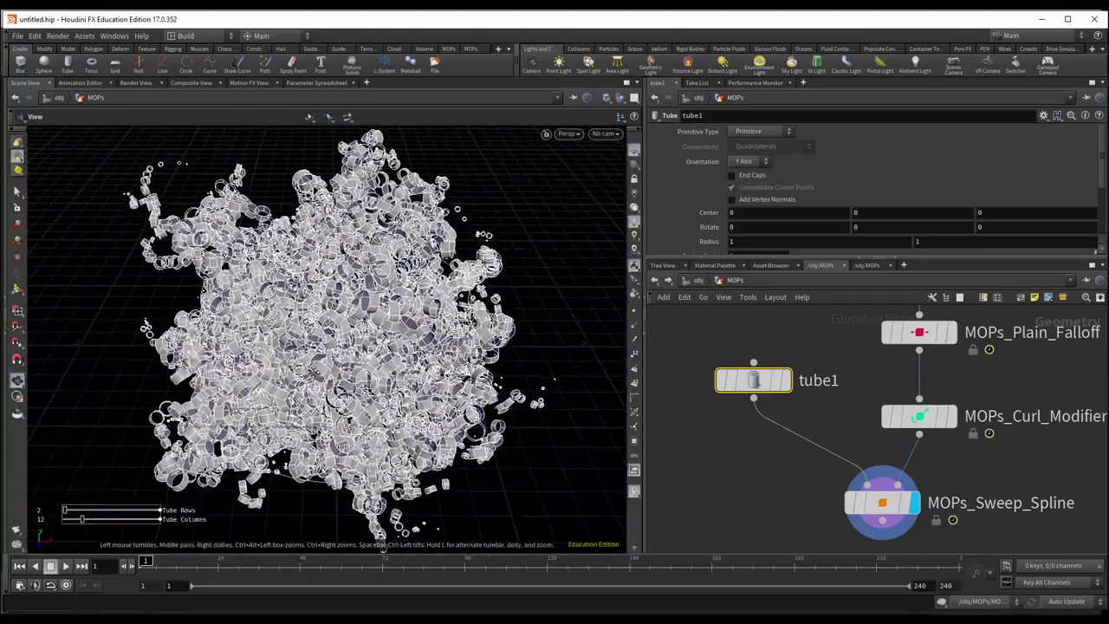
pyautogui.scroll(-1, 390, 485)
pyautogui.scroll(-2, 390, 485)
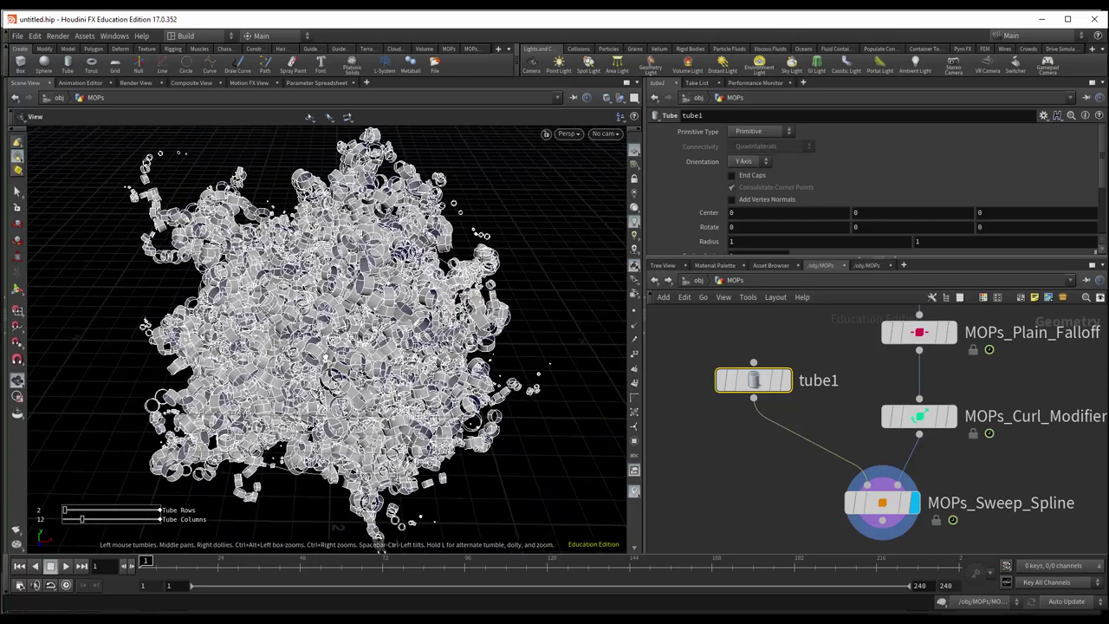
pyautogui.click(886, 507)
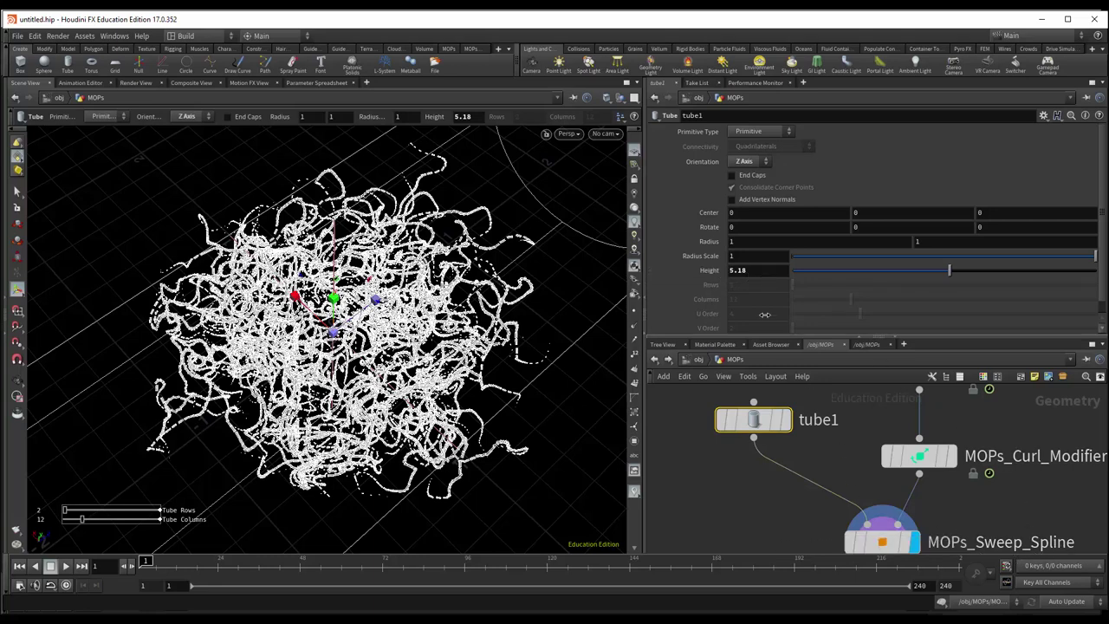
# Step: Compare the tube1 Height with the MOPs_Curl_Modifier settings
pyautogui.click(746, 270)
pyautogui.click(918, 457)
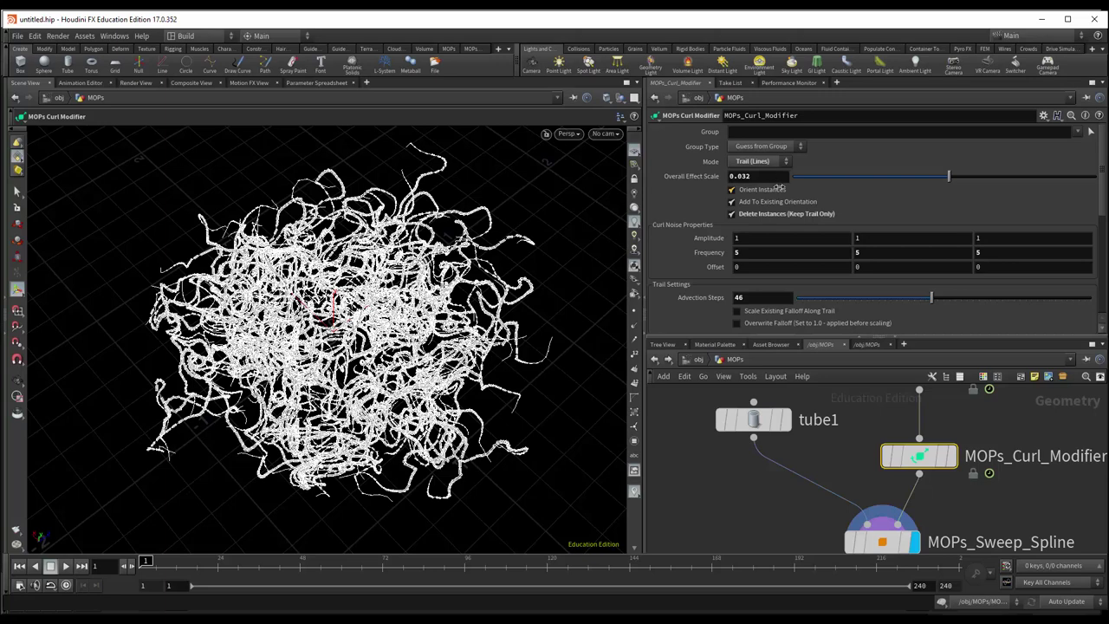
pyautogui.click(753, 419)
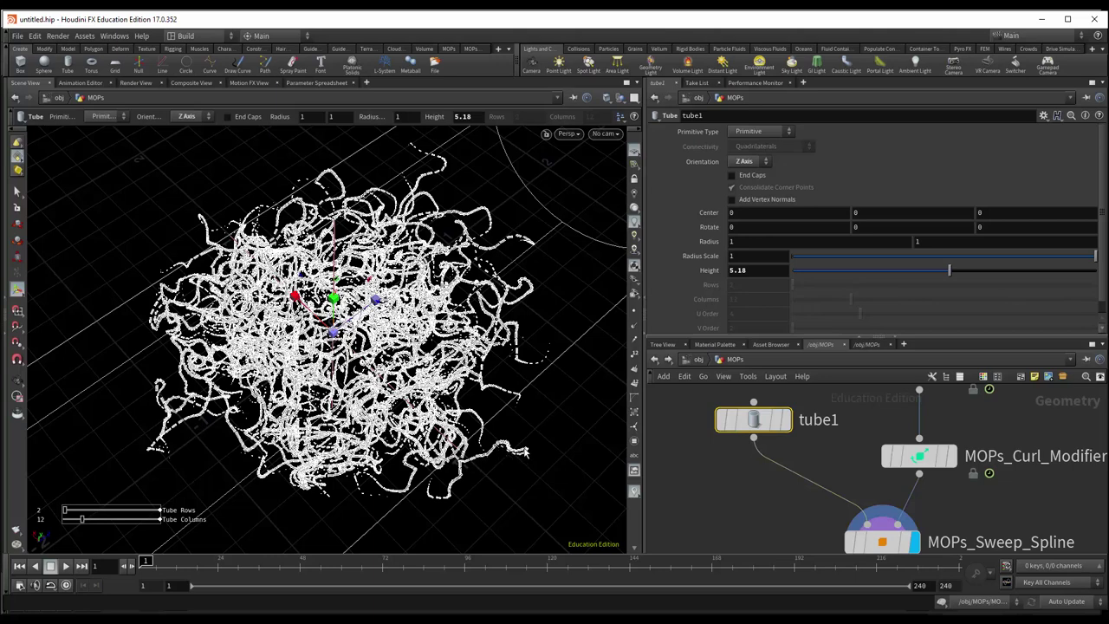
# Step: Inspect the tubes from several angles, then undo back to radius scale 0.5 and height 3.49
pyautogui.press('Escape')
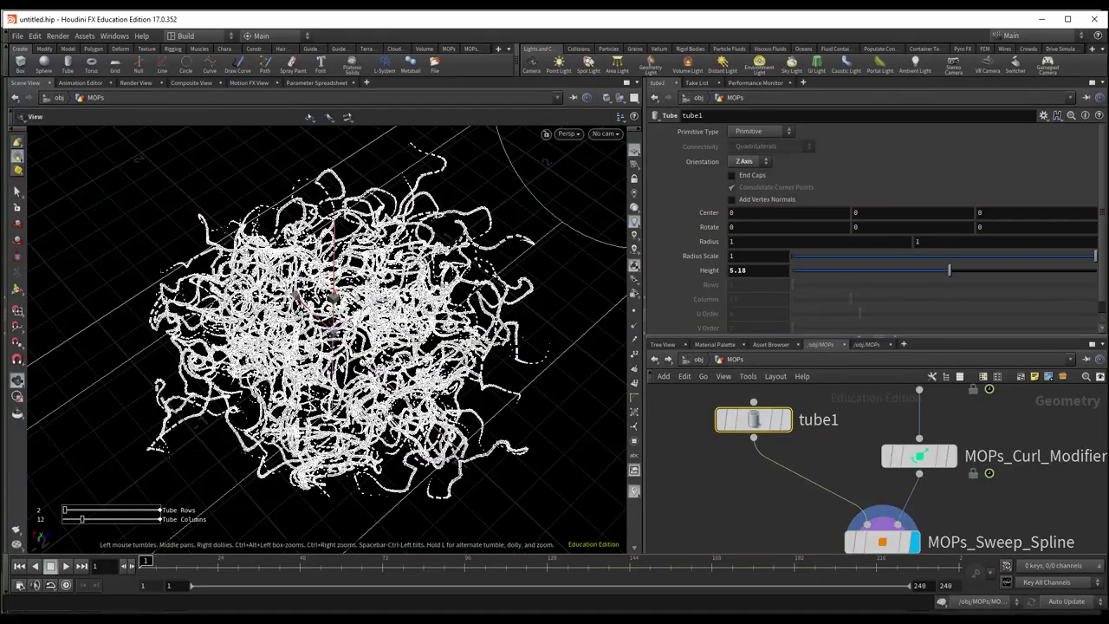
pyautogui.moveTo(434, 459)
pyautogui.mouseDown()
pyautogui.moveTo(379, 460)
pyautogui.moveTo(292, 410)
pyautogui.moveTo(330, 420)
pyautogui.mouseUp()
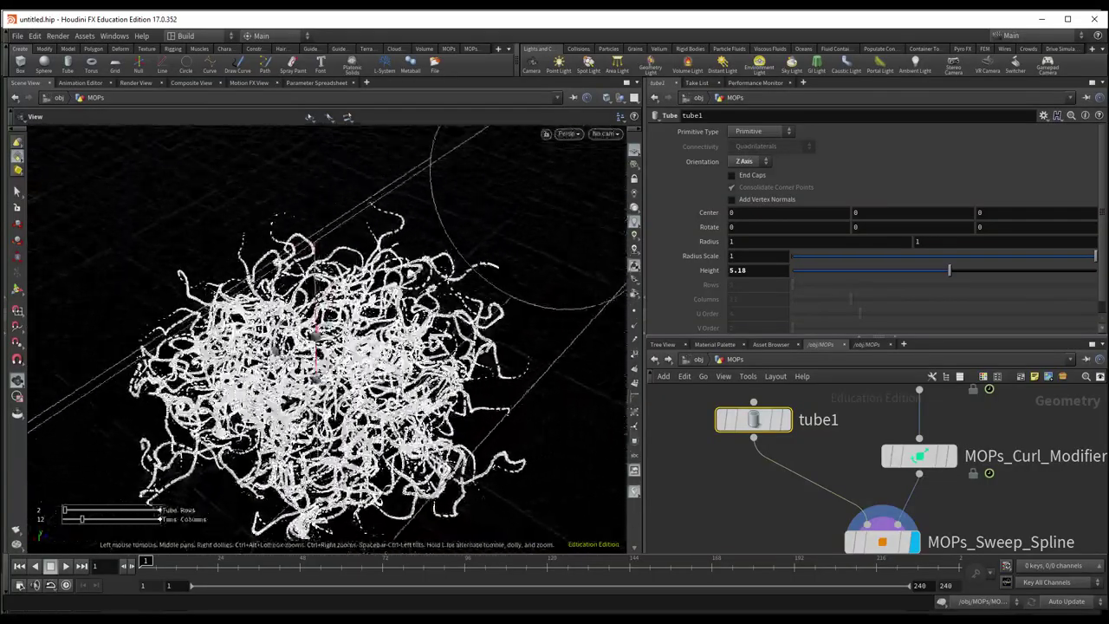
pyautogui.moveTo(329, 420)
pyautogui.mouseDown(button='right')
pyautogui.moveTo(365, 435)
pyautogui.moveTo(326, 392)
pyautogui.mouseUp(button='right')
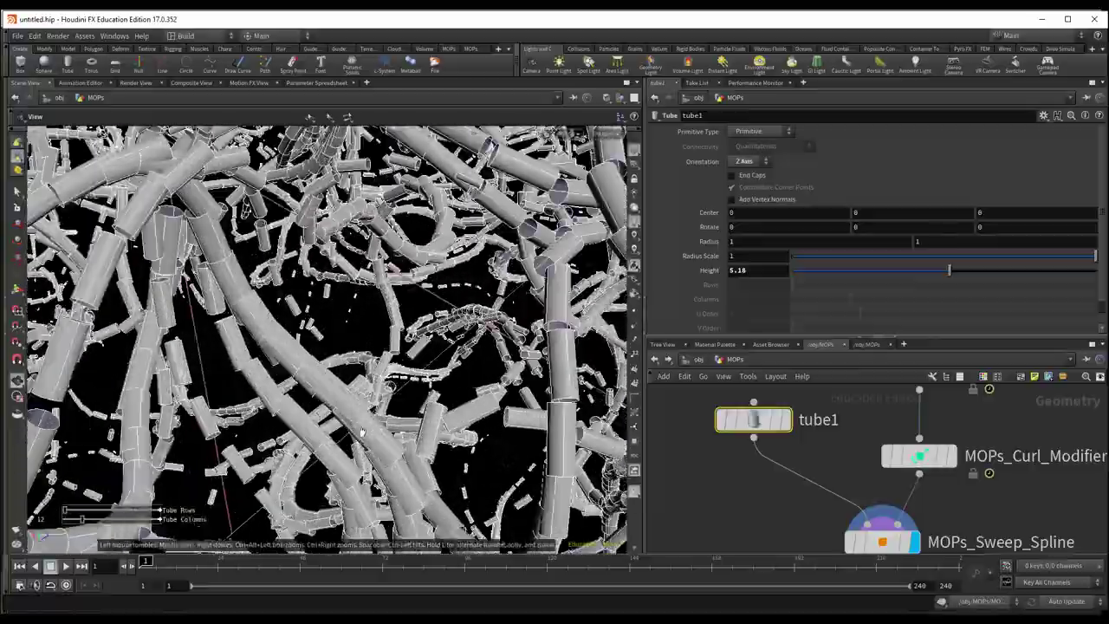
pyautogui.moveTo(326, 391)
pyautogui.mouseDown()
pyautogui.moveTo(329, 407)
pyautogui.moveTo(369, 382)
pyautogui.mouseUp()
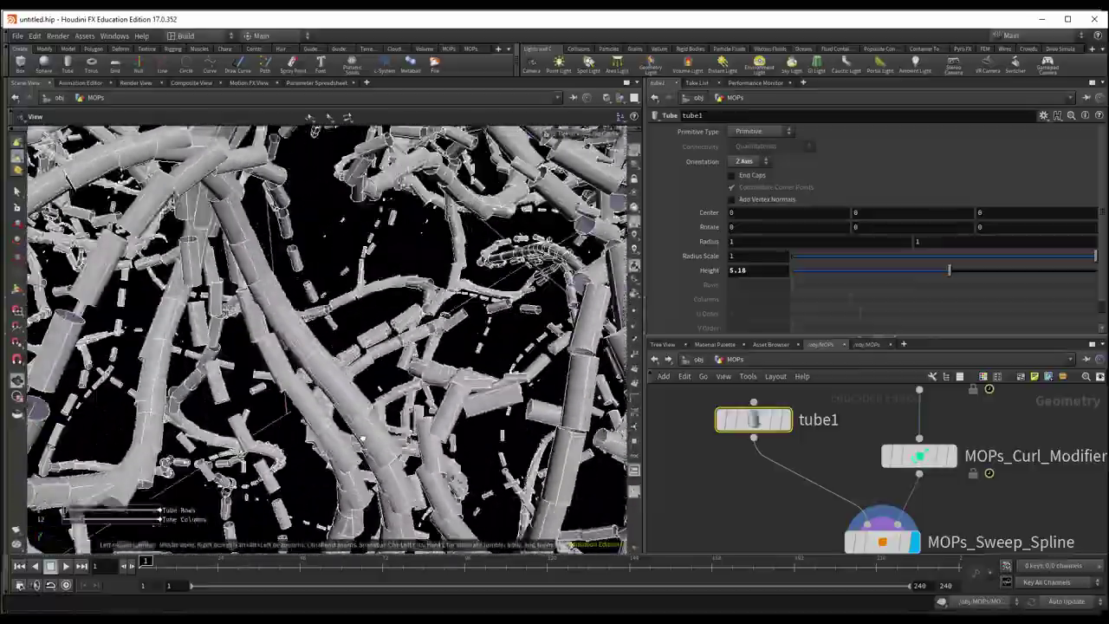
pyautogui.moveTo(368, 382)
pyautogui.mouseDown(button='right')
pyautogui.moveTo(320, 383)
pyautogui.moveTo(404, 460)
pyautogui.mouseUp(button='right')
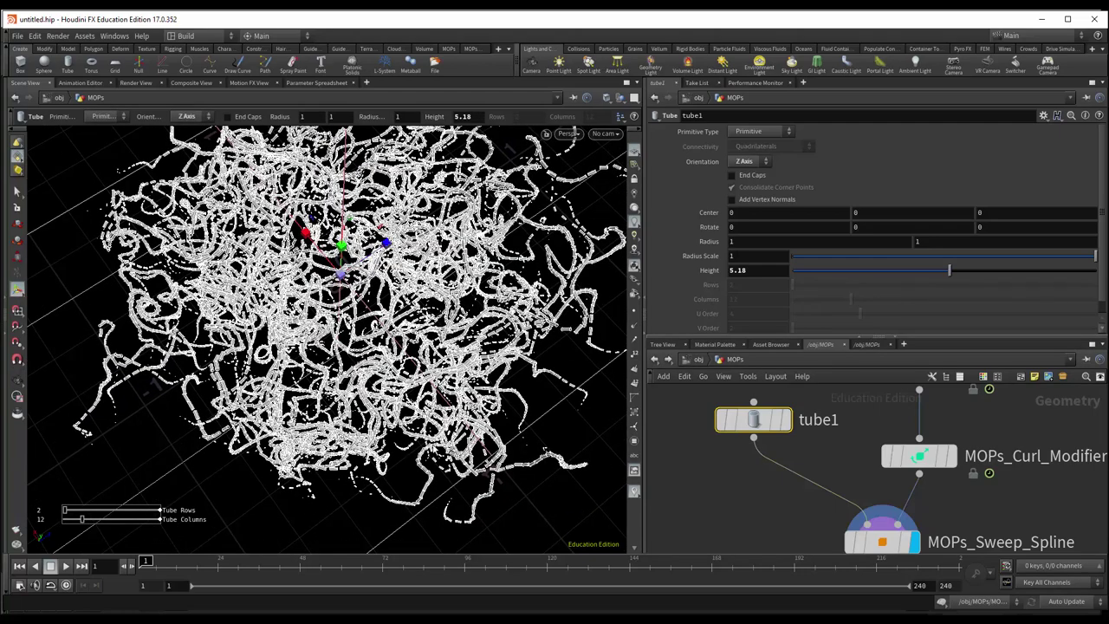
pyautogui.press('Escape')
pyautogui.moveTo(603, 238)
pyautogui.mouseDown()
pyautogui.moveTo(533, 492)
pyautogui.moveTo(35, 407)
pyautogui.moveTo(154, 515)
pyautogui.mouseUp()
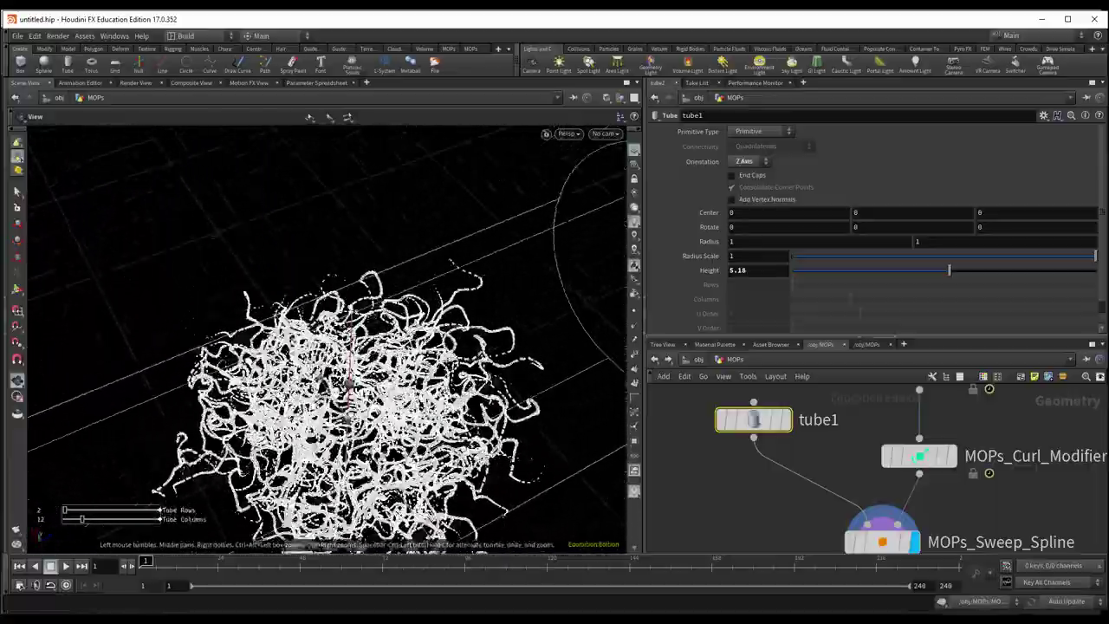
pyautogui.moveTo(154, 515); pyautogui.dragTo(402, 430)
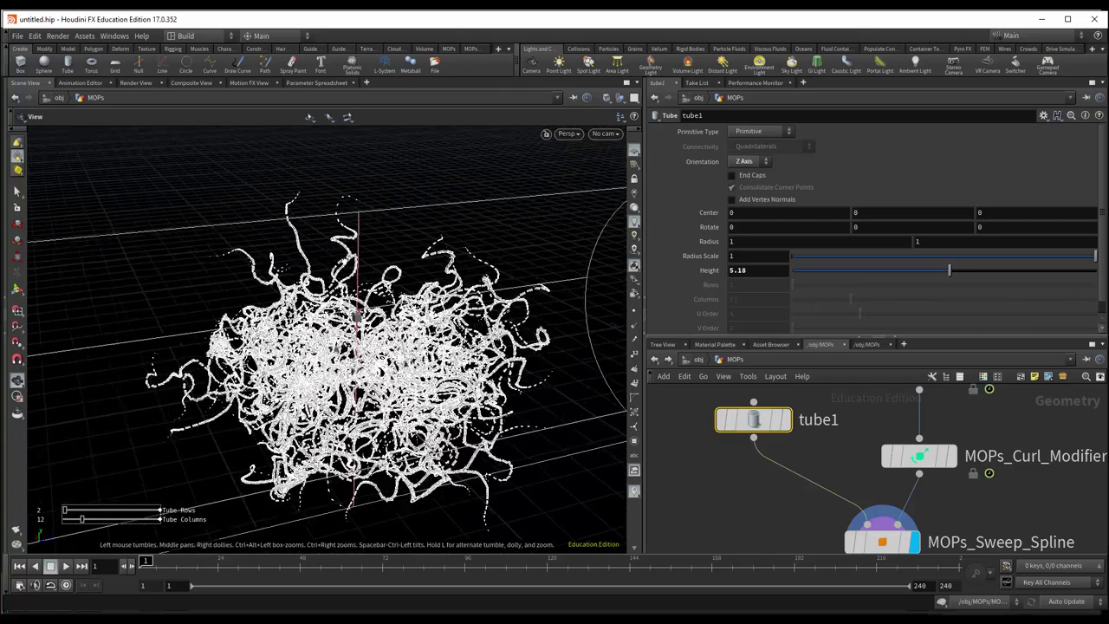
pyautogui.press('Return')
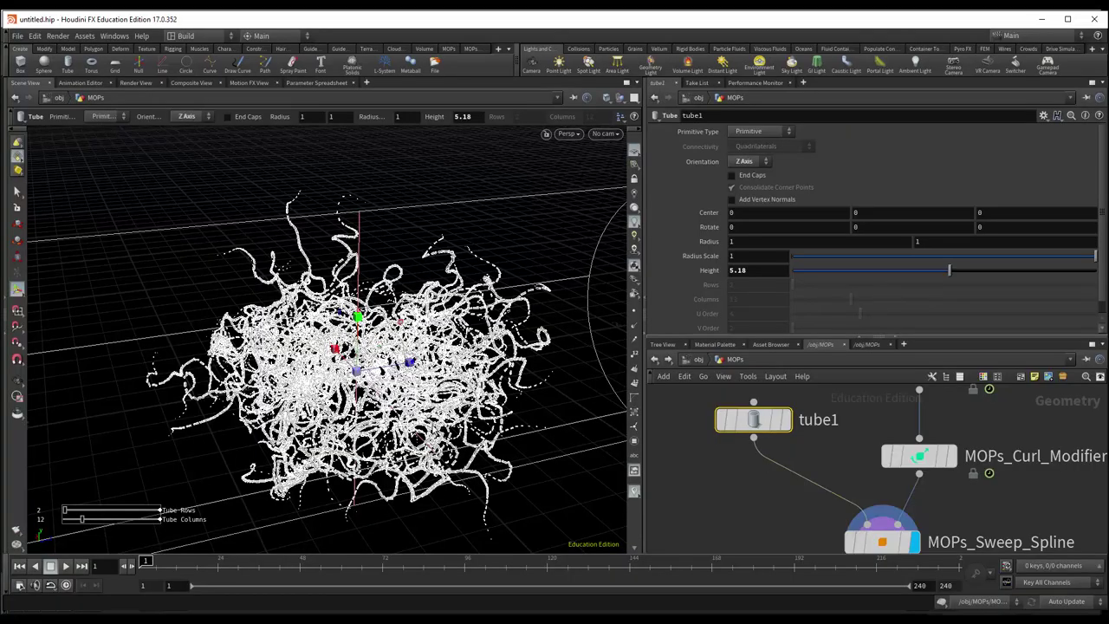
pyautogui.press('Escape')
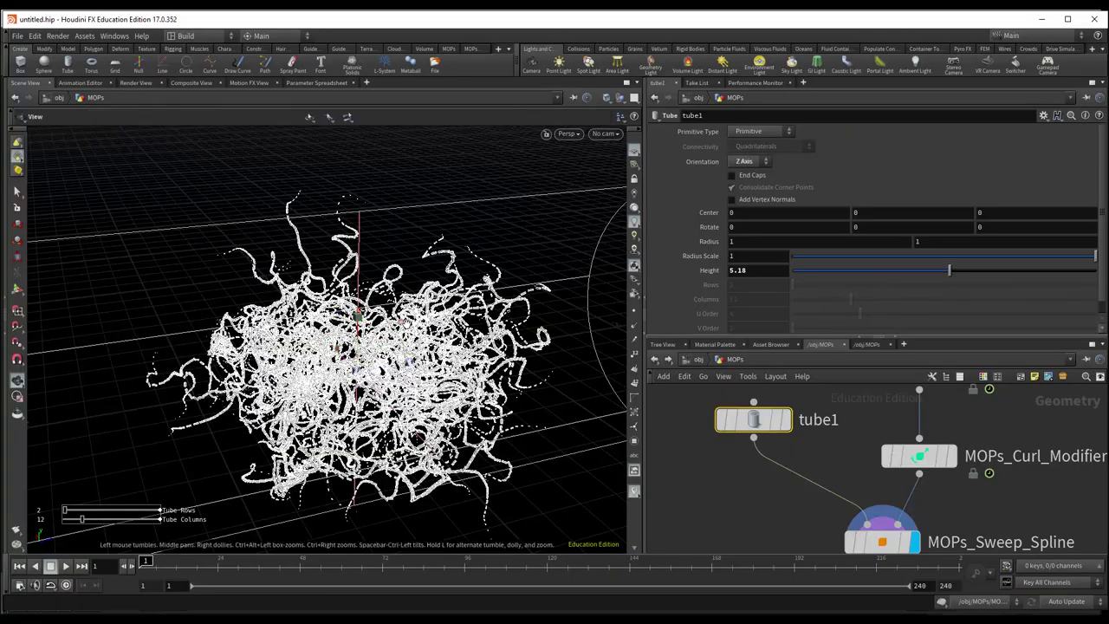
pyautogui.moveTo(408, 324)
pyautogui.mouseDown()
pyautogui.moveTo(534, 350)
pyautogui.moveTo(354, 345)
pyautogui.mouseUp()
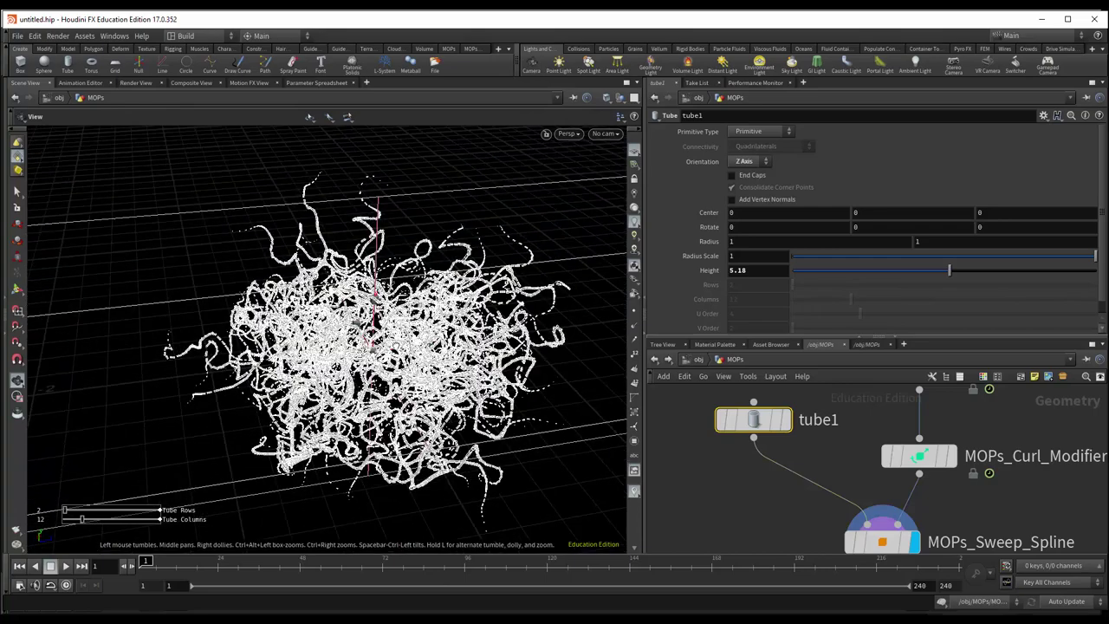
pyautogui.press('Return')
pyautogui.hotkey('ctrl', 'z')
pyautogui.write('0.5')
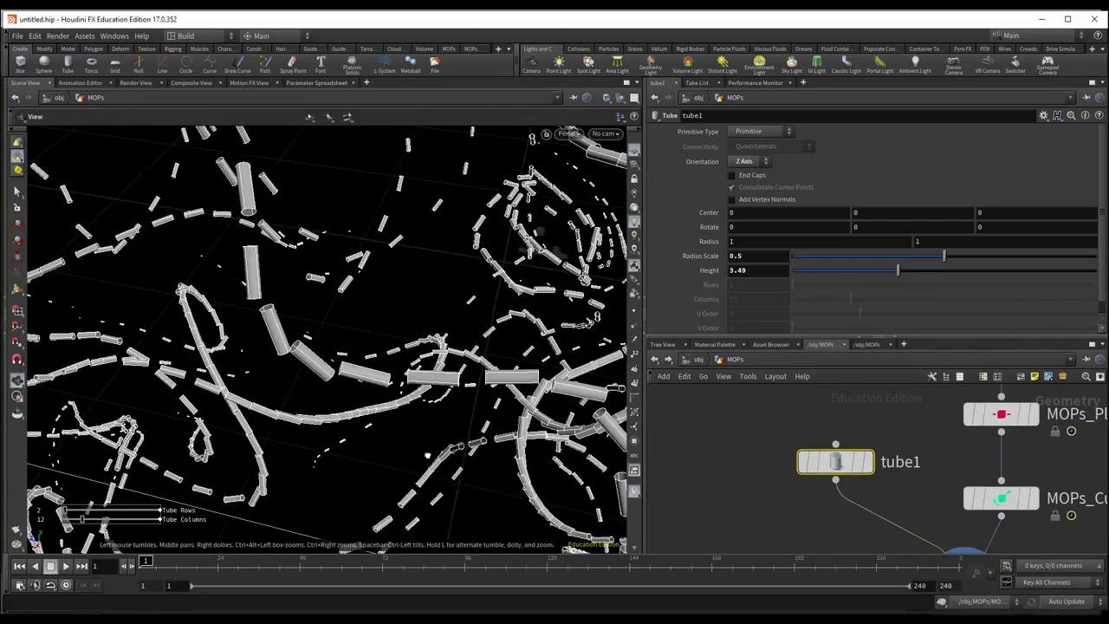
# Step: Switch tube1's Primitive Type to Mesh and orbit to inspect the continuous swept tubes
pyautogui.moveTo(414, 401)
pyautogui.mouseDown()
pyautogui.moveTo(415, 414)
pyautogui.moveTo(403, 407)
pyautogui.mouseUp()
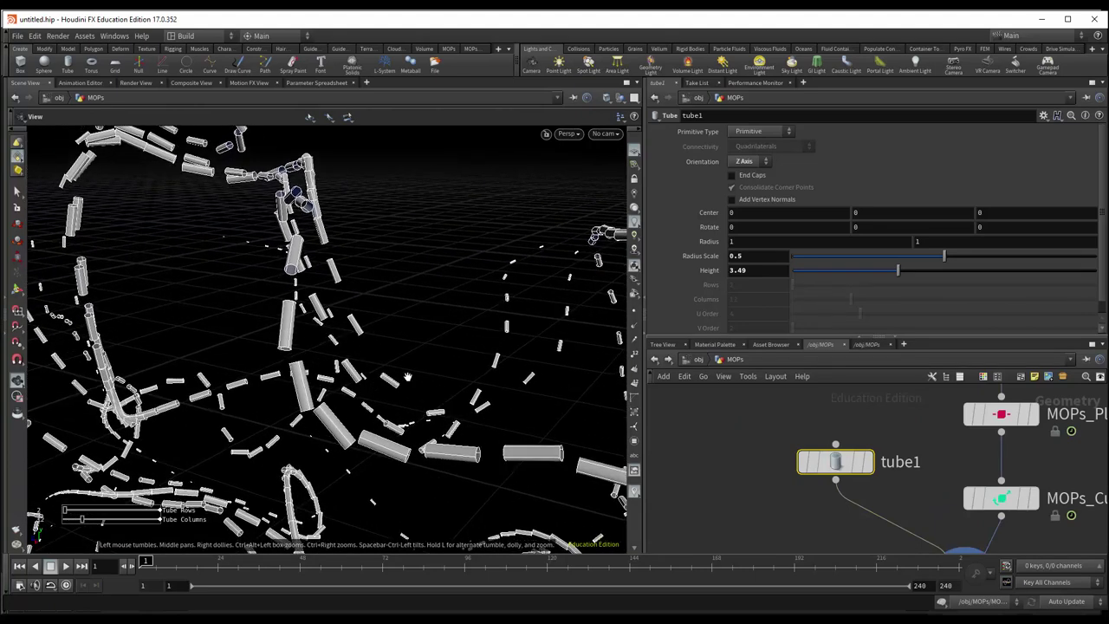
pyautogui.click(762, 132)
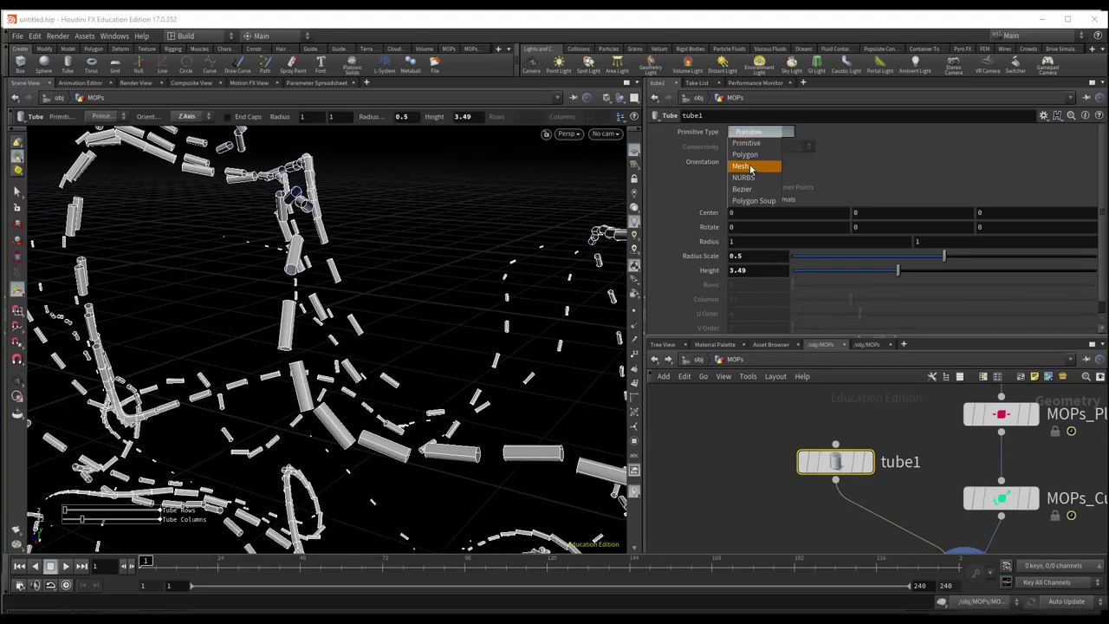
pyautogui.click(750, 168)
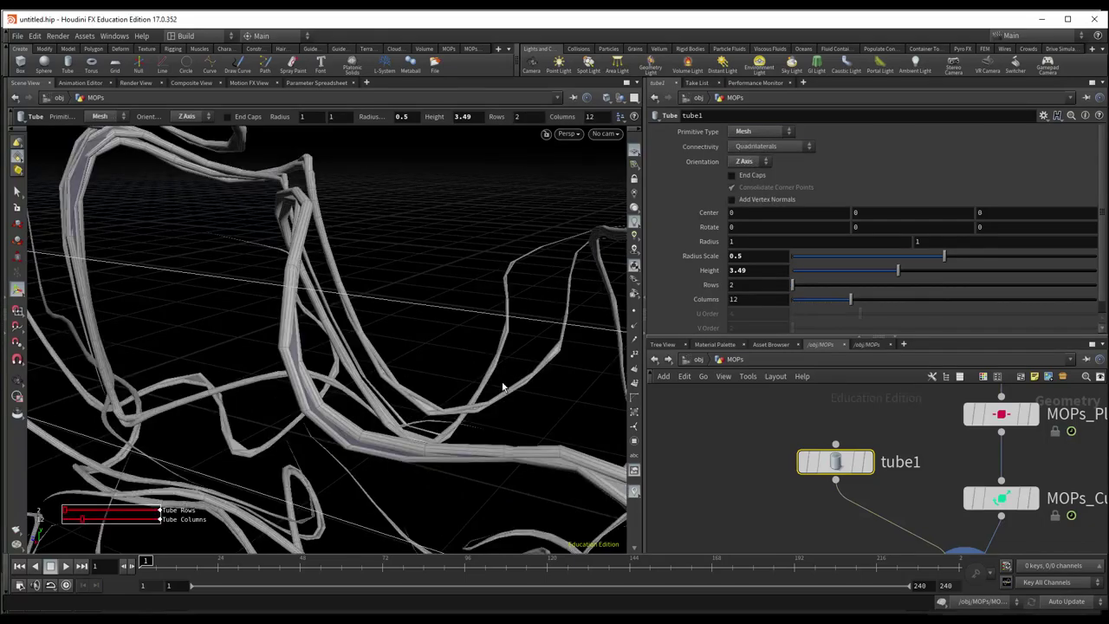
pyautogui.moveTo(506, 390)
pyautogui.mouseDown()
pyautogui.moveTo(434, 400)
pyautogui.moveTo(465, 364)
pyautogui.moveTo(540, 404)
pyautogui.moveTo(539, 442)
pyautogui.moveTo(468, 467)
pyautogui.mouseUp()
pyautogui.moveTo(443, 452)
pyautogui.mouseDown()
pyautogui.moveTo(421, 425)
pyautogui.moveTo(355, 390)
pyautogui.moveTo(372, 428)
pyautogui.moveTo(299, 501)
pyautogui.moveTo(299, 399)
pyautogui.moveTo(312, 365)
pyautogui.moveTo(347, 367)
pyautogui.moveTo(287, 277)
pyautogui.moveTo(235, 364)
pyautogui.moveTo(528, 358)
pyautogui.moveTo(564, 346)
pyautogui.mouseUp()
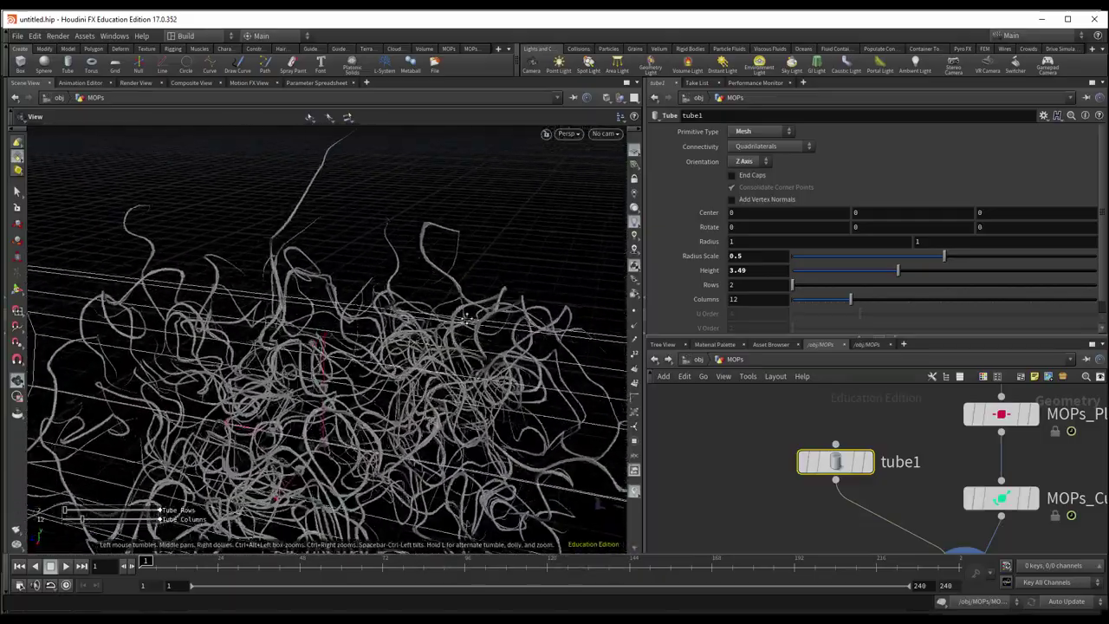
# Step: Shrink the tube1 radius with its handle and set Height to 0.1
pyautogui.press('Return')
pyautogui.moveTo(944, 256); pyautogui.dragTo(794, 270)
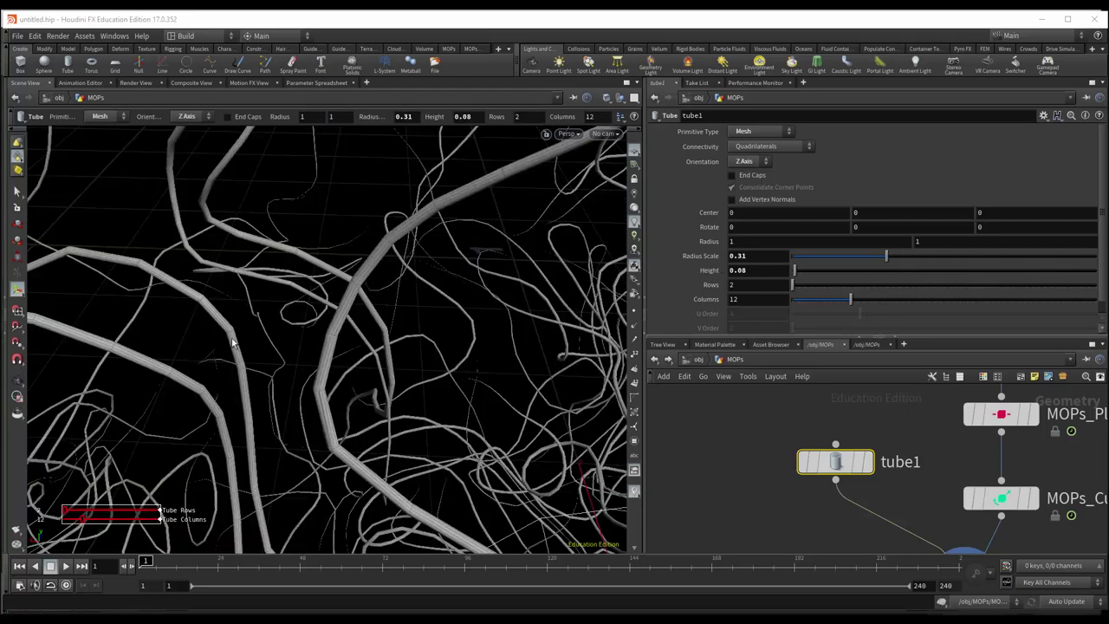
pyautogui.press('Escape')
pyautogui.moveTo(423, 292)
pyautogui.mouseDown()
pyautogui.moveTo(488, 329)
pyautogui.moveTo(376, 287)
pyautogui.moveTo(387, 299)
pyautogui.moveTo(657, 299)
pyautogui.mouseUp()
pyautogui.press('Return')
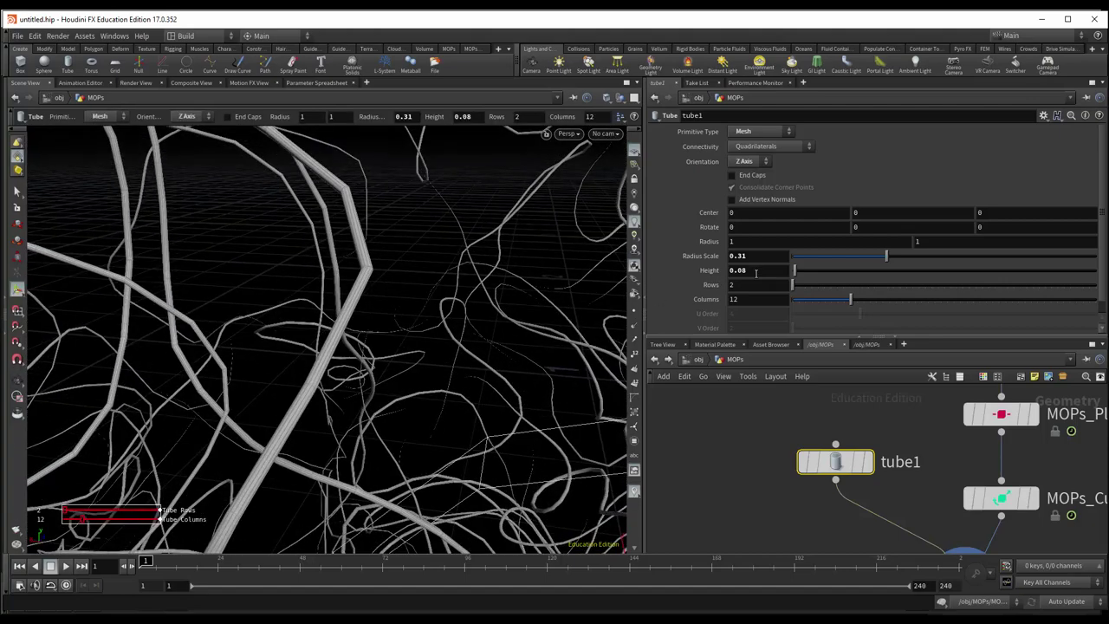
pyautogui.click(757, 271)
pyautogui.write('0.1')
pyautogui.press('Return')
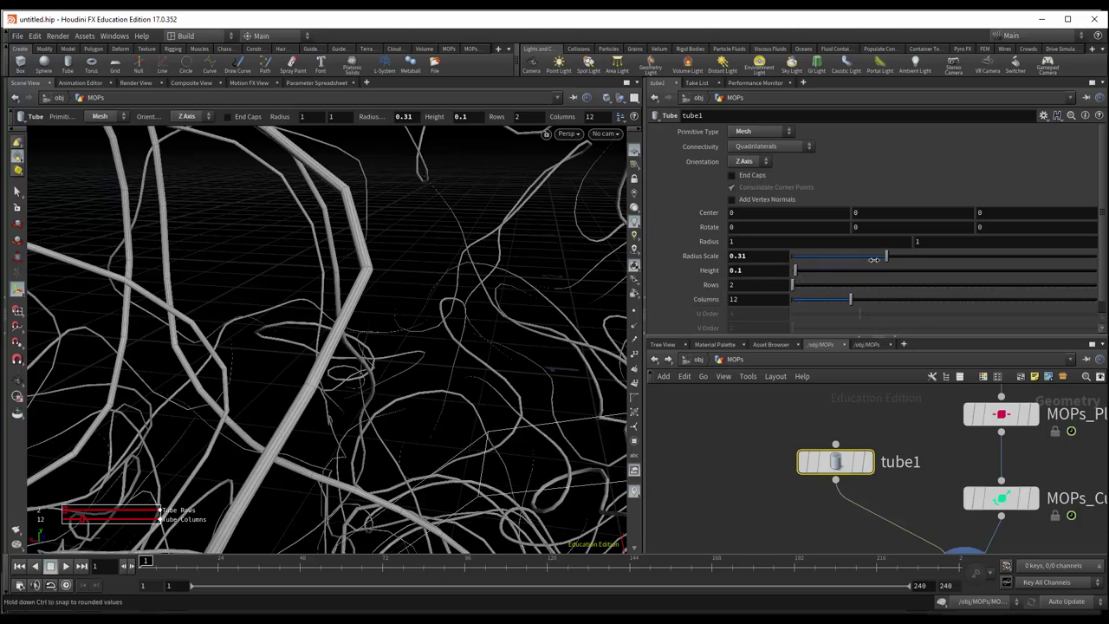
# Step: Fine-tune Radius Scale to 0.322 and tumble around to review the thinner tube tangle
pyautogui.moveTo(883, 256)
pyautogui.mouseDown()
pyautogui.moveTo(854, 258)
pyautogui.moveTo(943, 257)
pyautogui.moveTo(735, 316)
pyautogui.mouseUp()
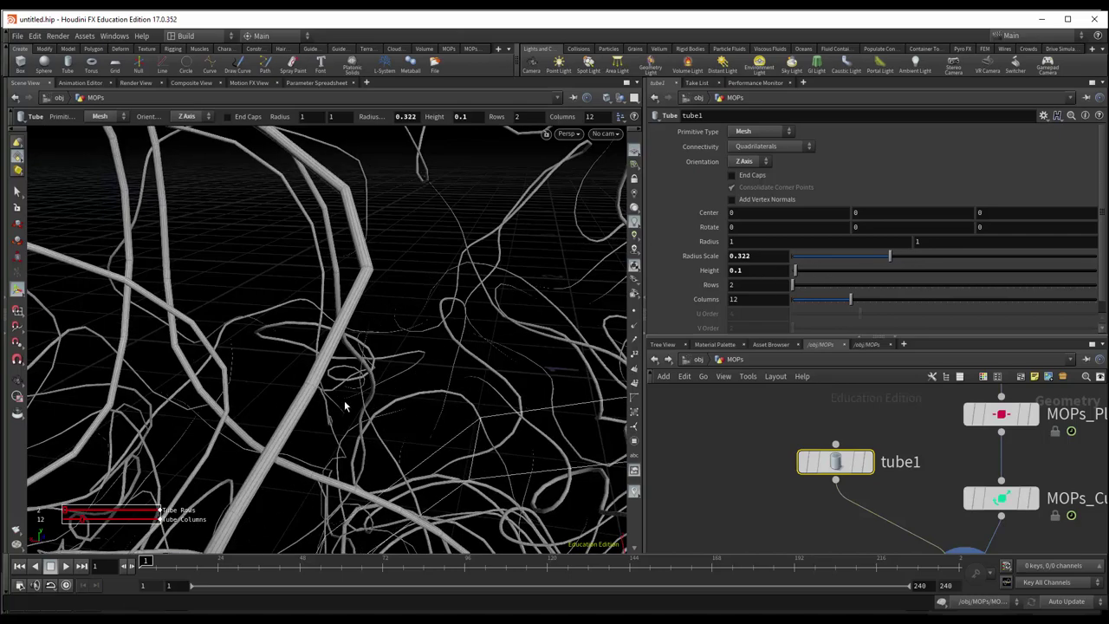
pyautogui.press('Escape')
pyautogui.moveTo(283, 373)
pyautogui.mouseDown()
pyautogui.moveTo(272, 417)
pyautogui.moveTo(297, 389)
pyautogui.mouseUp()
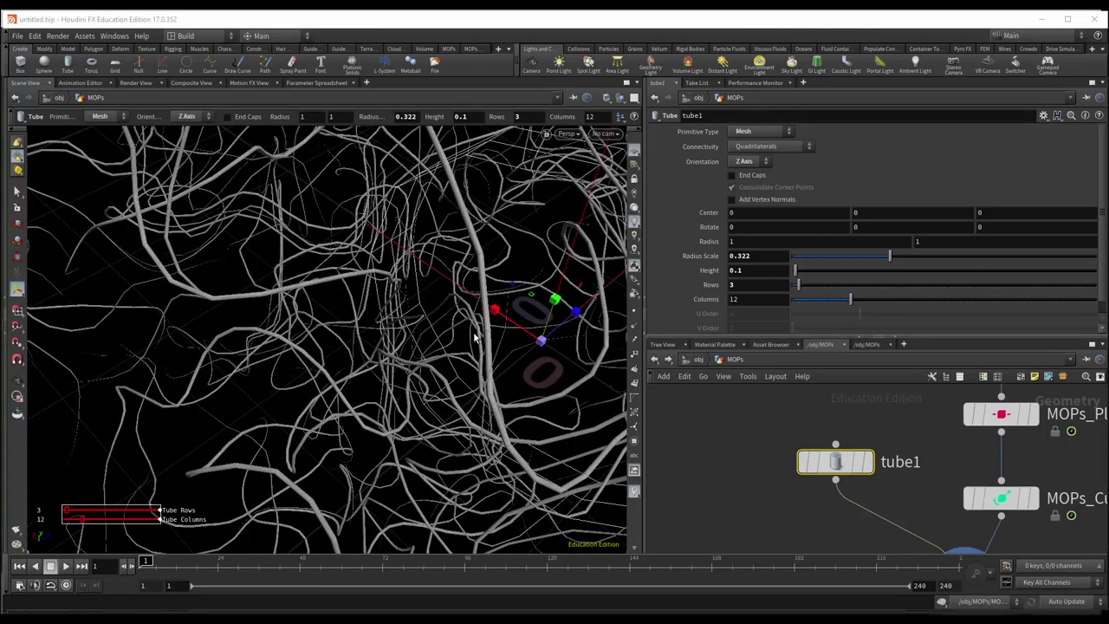
pyautogui.press('Escape')
pyautogui.moveTo(317, 373)
pyautogui.mouseDown()
pyautogui.moveTo(345, 399)
pyautogui.moveTo(408, 417)
pyautogui.moveTo(416, 376)
pyautogui.moveTo(364, 461)
pyautogui.moveTo(417, 495)
pyautogui.moveTo(390, 413)
pyautogui.moveTo(374, 400)
pyautogui.moveTo(390, 419)
pyautogui.mouseUp()
pyautogui.press('Return')
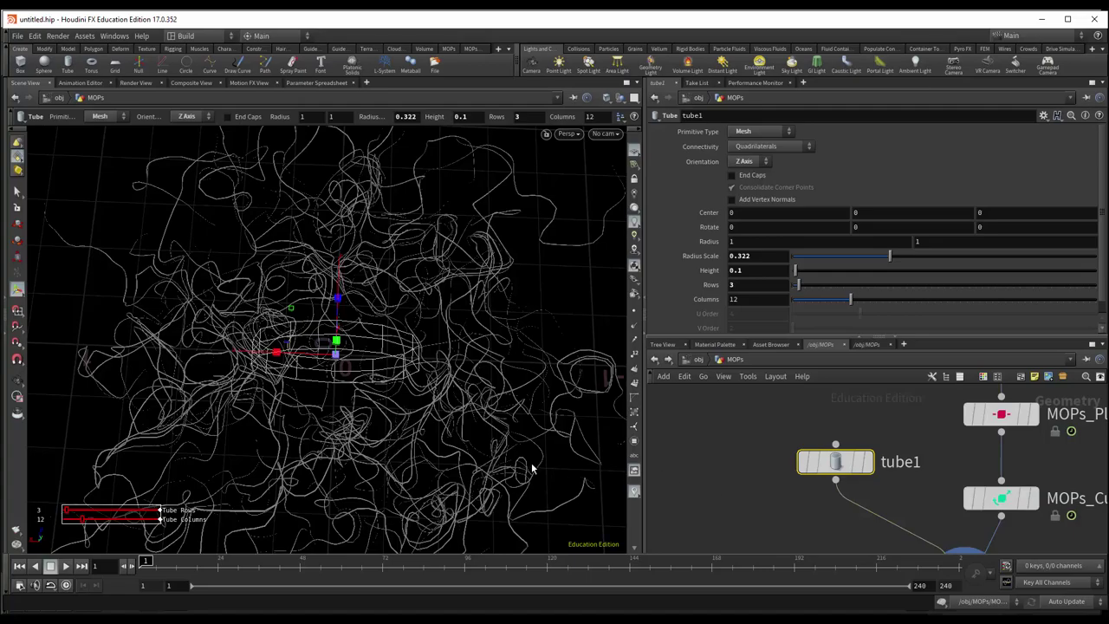
pyautogui.press('Escape')
pyautogui.moveTo(438, 468)
pyautogui.mouseDown()
pyautogui.moveTo(409, 453)
pyautogui.moveTo(354, 369)
pyautogui.moveTo(260, 373)
pyautogui.moveTo(440, 423)
pyautogui.moveTo(421, 290)
pyautogui.moveTo(405, 403)
pyautogui.moveTo(329, 384)
pyautogui.moveTo(361, 364)
pyautogui.mouseUp()
pyautogui.press('Return')
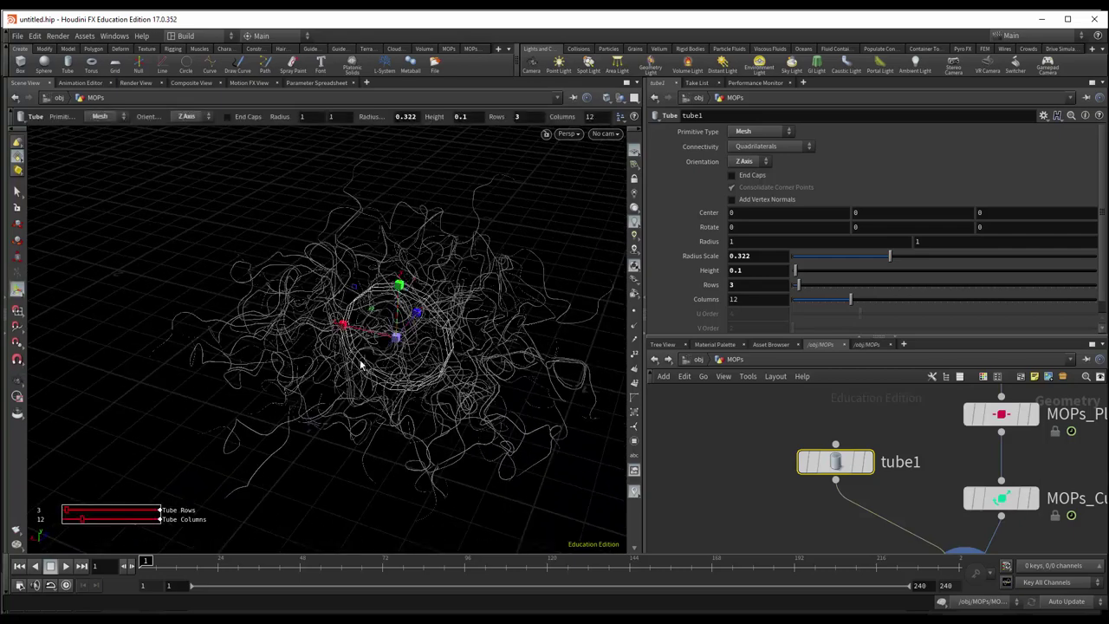